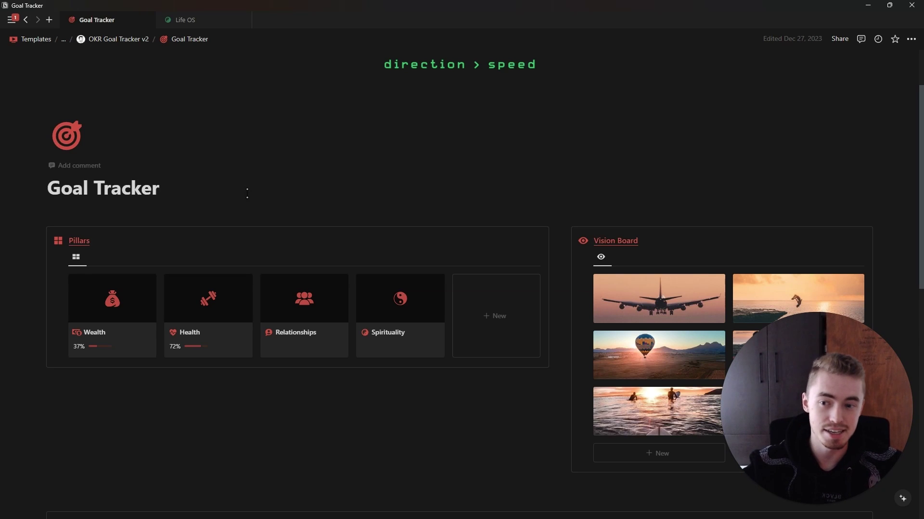
- Examine the finished Goal Tracker page: its pillars, vision board, goals and key results, including the key results table view
scroll(248, 193, "down", 2)
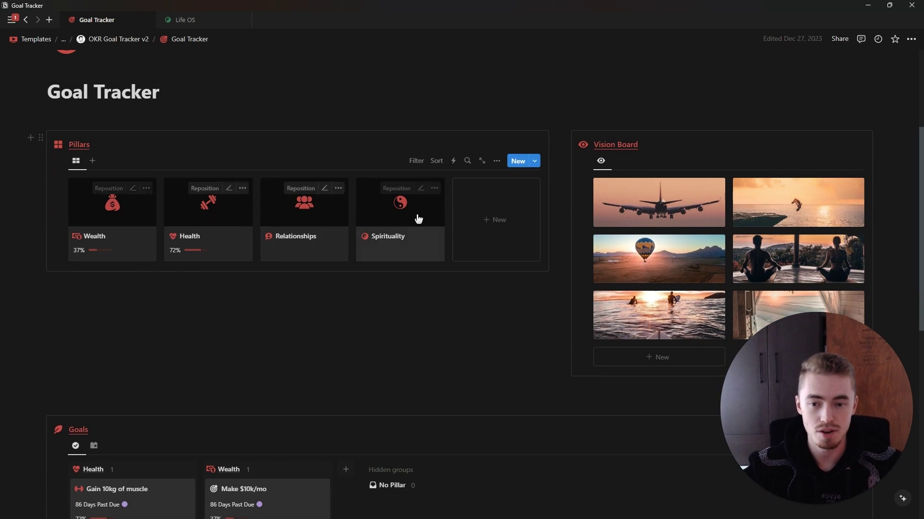
scroll(207, 215, "down", 1)
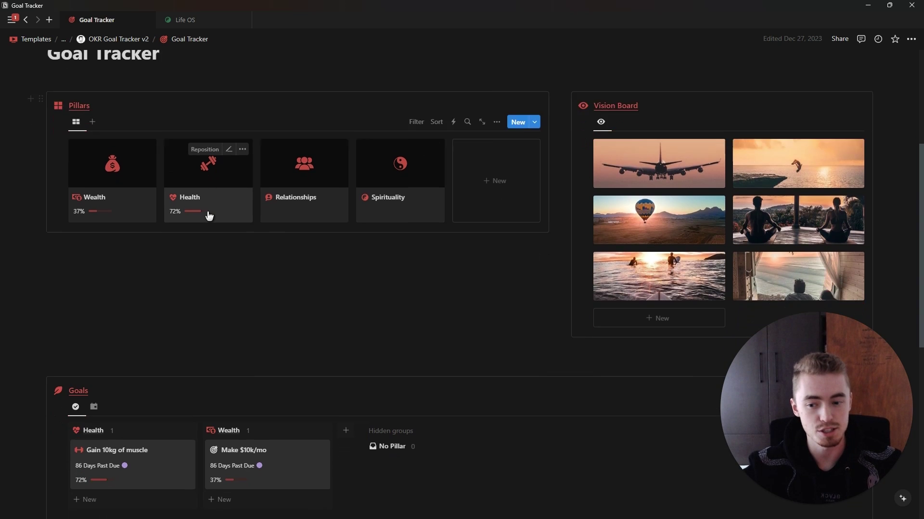
scroll(207, 215, "down", 5)
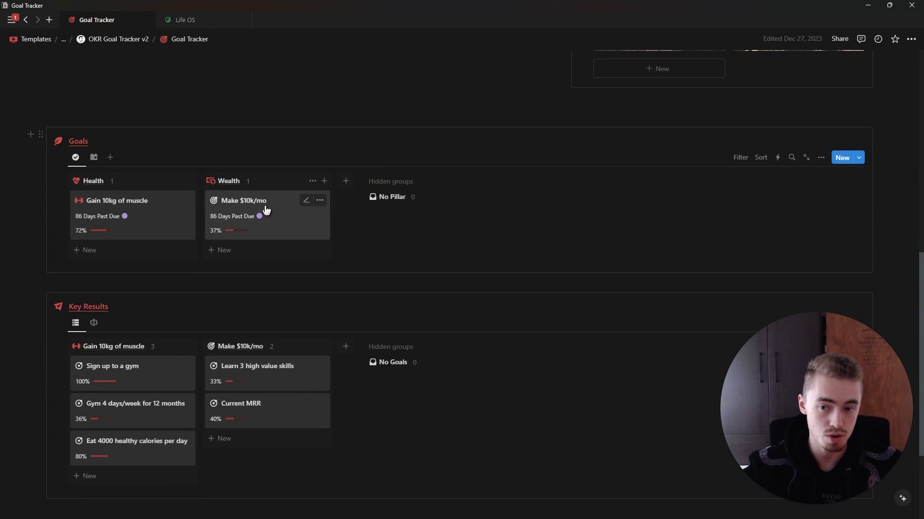
scroll(133, 212, "down", 3)
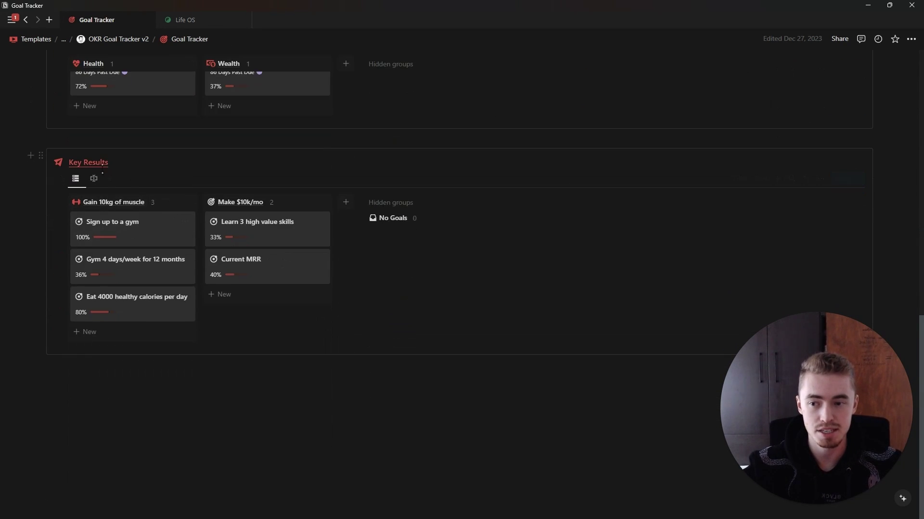
left_click(94, 178)
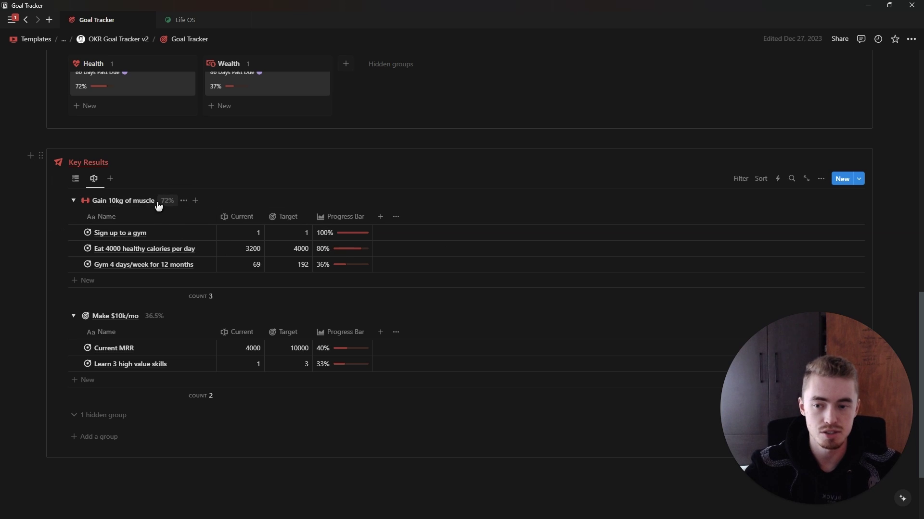
scroll(129, 234, "up", 3)
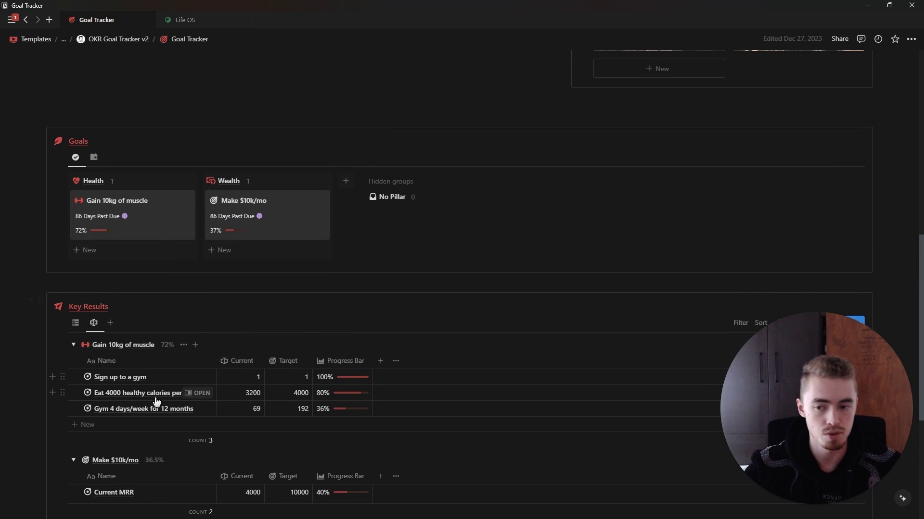
scroll(154, 271, "up", 7)
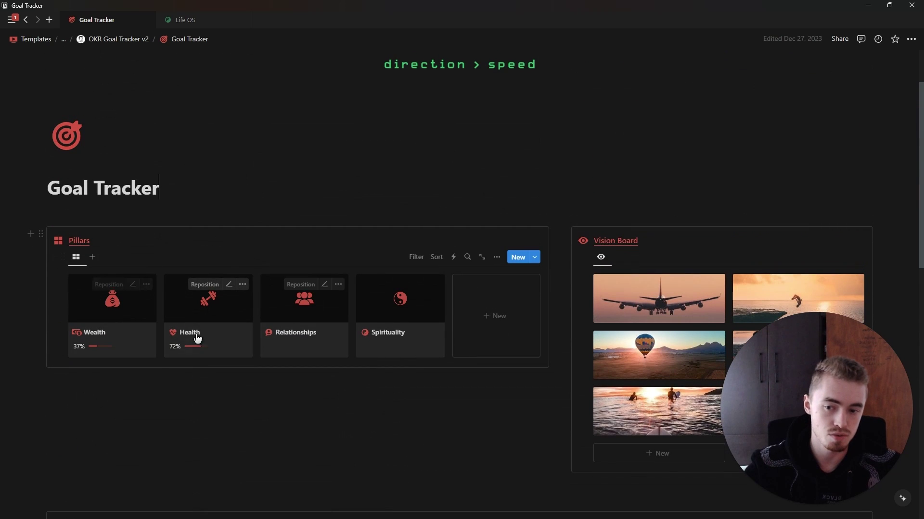
left_click(222, 323)
left_click(468, 360)
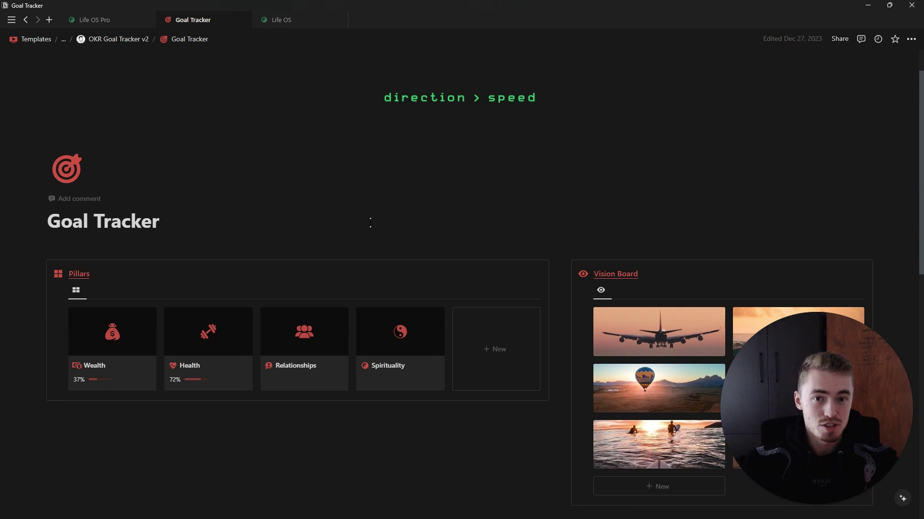
scroll(370, 223, "down", 10)
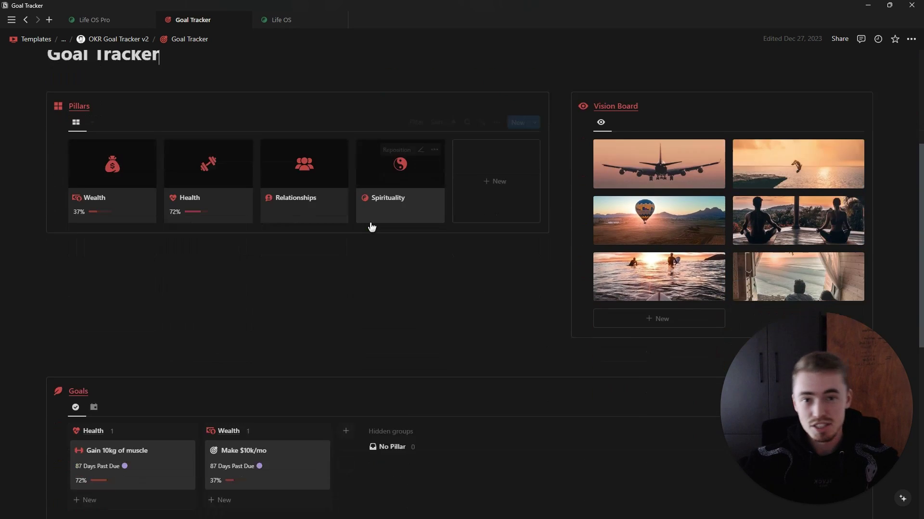
- Switch to the Life OS Pro page and look through its habit tracker, areas, tasks and calendar sections
left_click(112, 25)
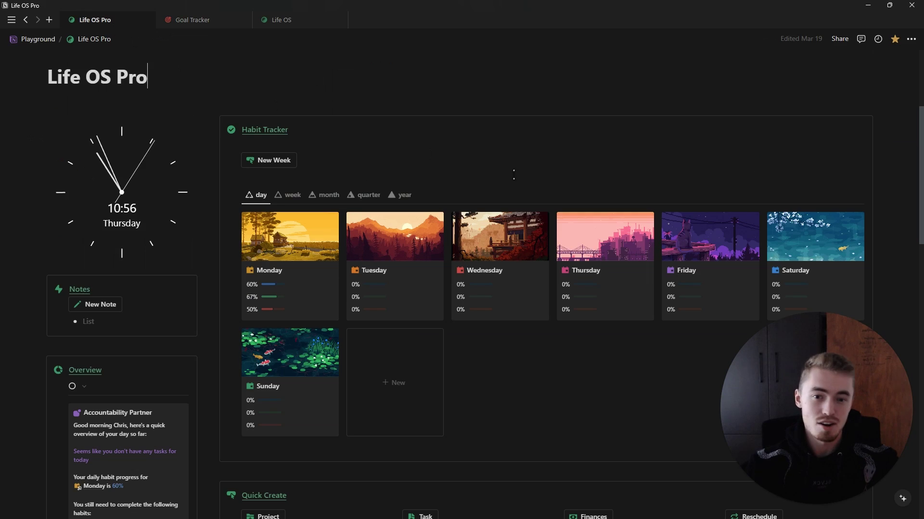
scroll(385, 158, "down", 12)
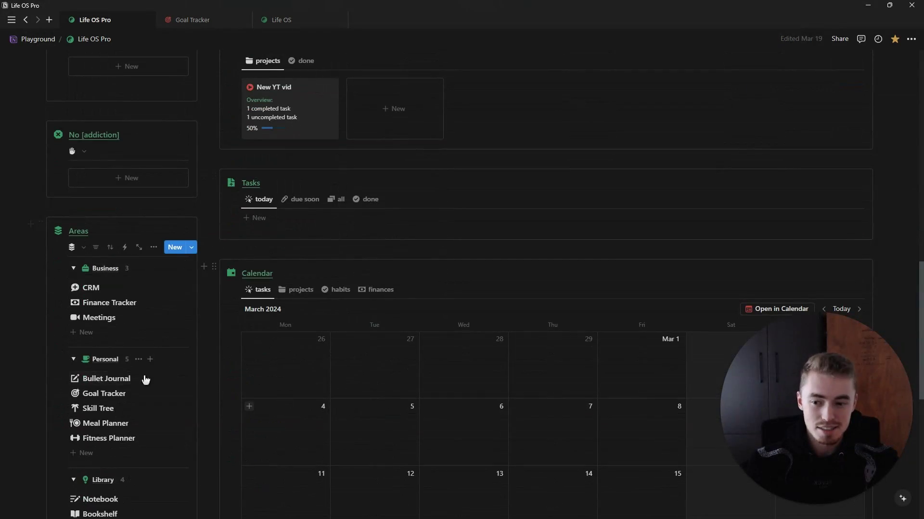
scroll(426, 289, "down", 3)
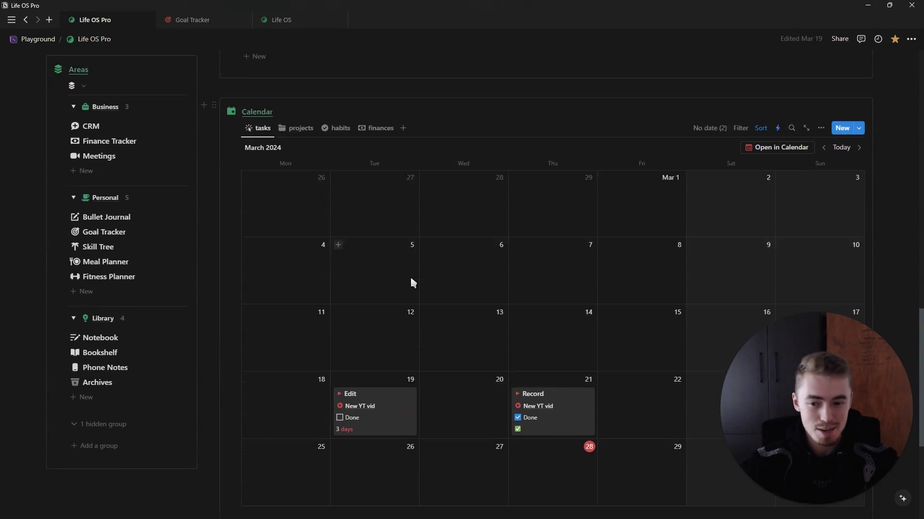
scroll(412, 282, "up", 1)
scroll(413, 286, "up", 15)
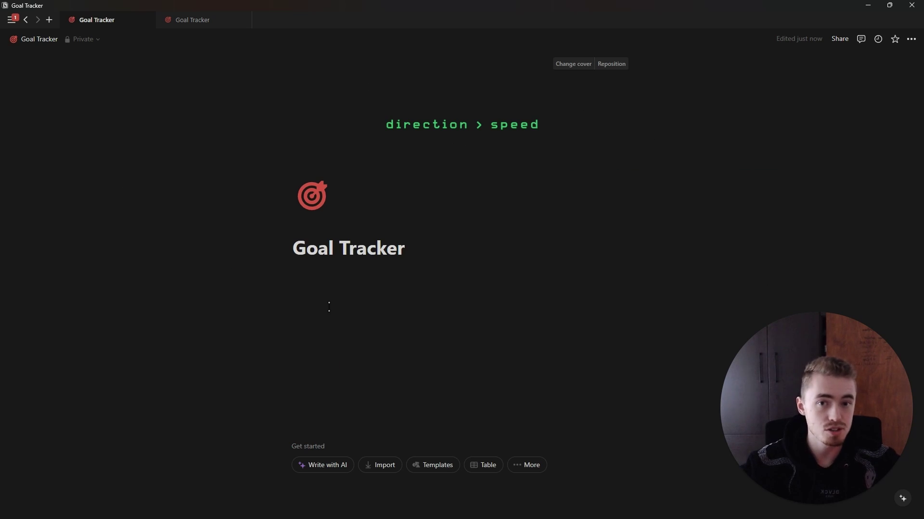
- Set the new, empty Goal Tracker page to full width
mouse_move(2, 183)
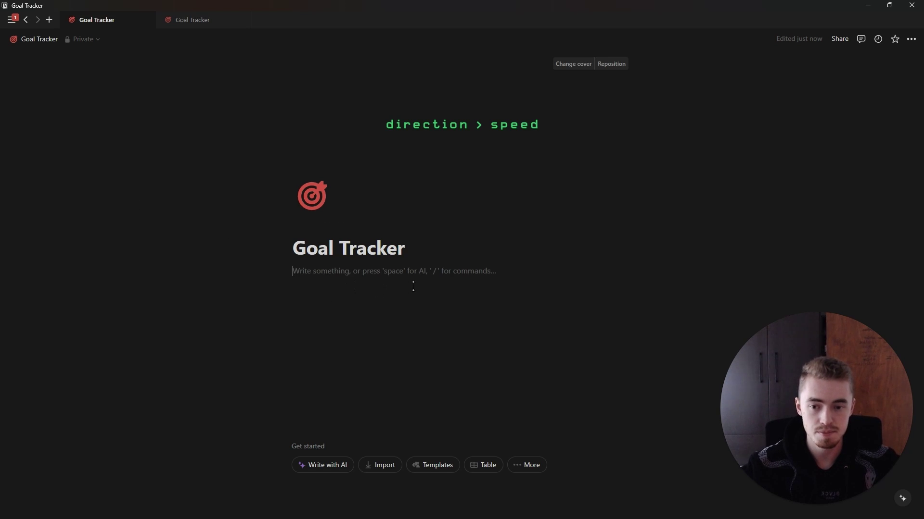
left_click(911, 39)
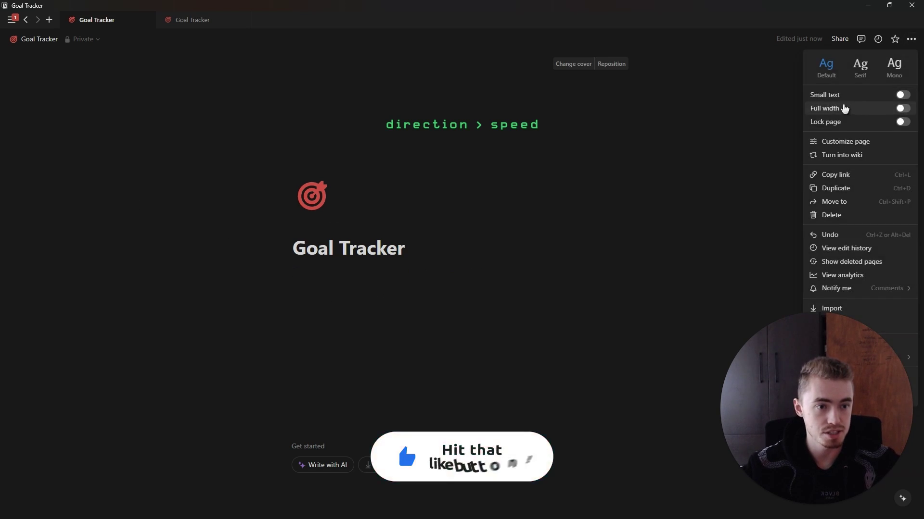
left_click(851, 109)
left_click(296, 285)
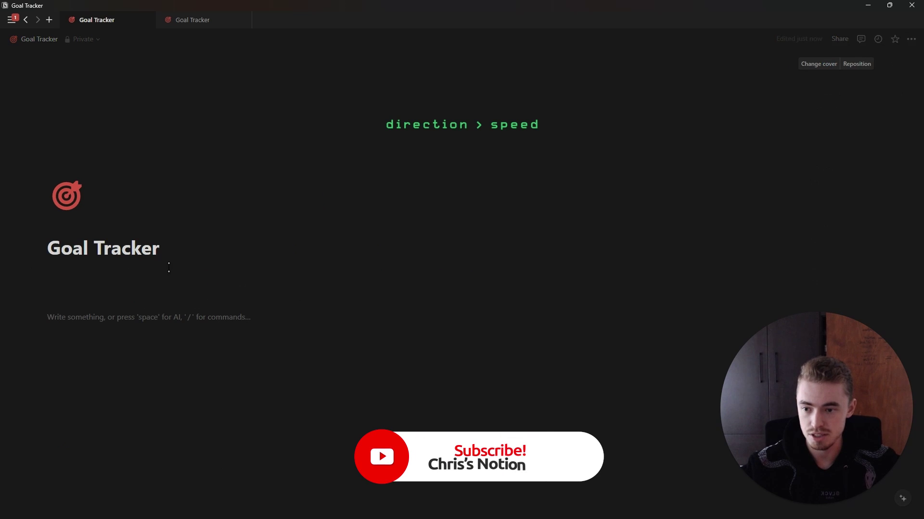
- Insert a table view below the Goal Tracker title, using a new database named Pillars as its source
left_click(218, 288)
type("/table")
key("Down")
key("Return")
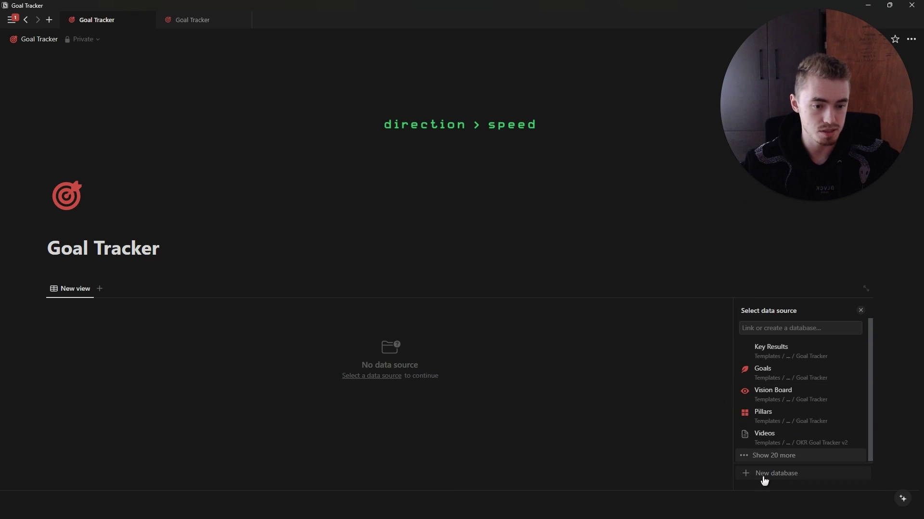
left_click(764, 473)
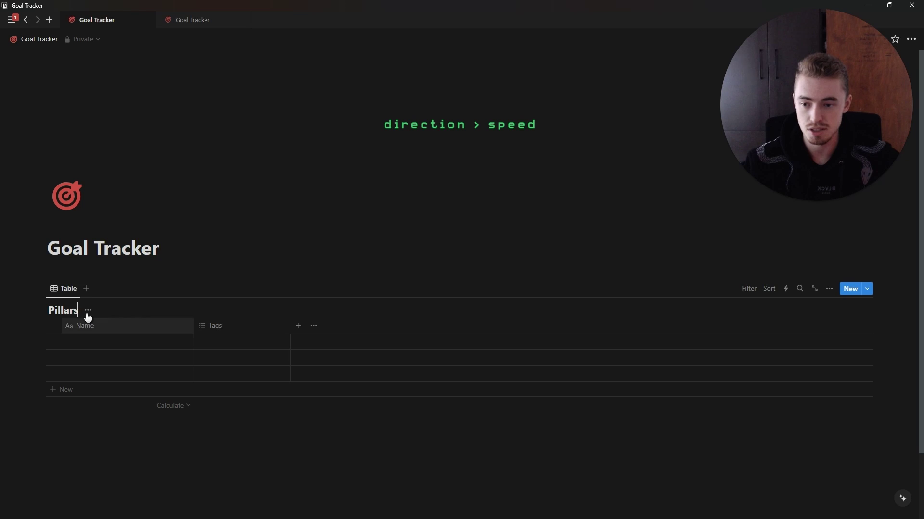
- Give the Pillars database the red four-square grid icon and hide the database title above the table
left_click(42, 289)
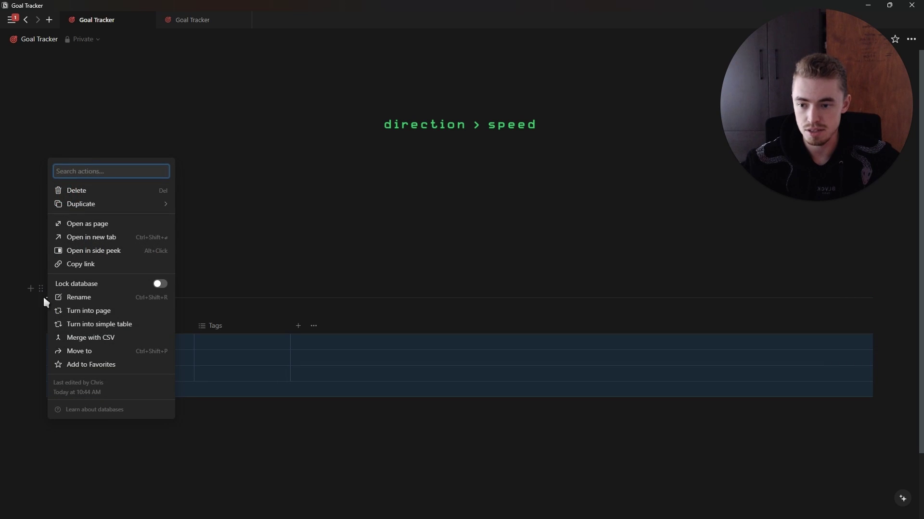
left_click(50, 298)
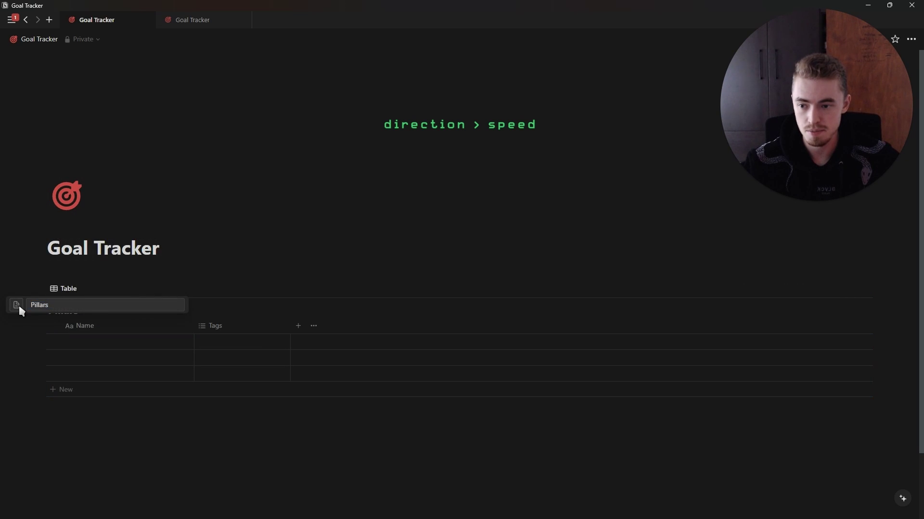
left_click(17, 306)
left_click(48, 323)
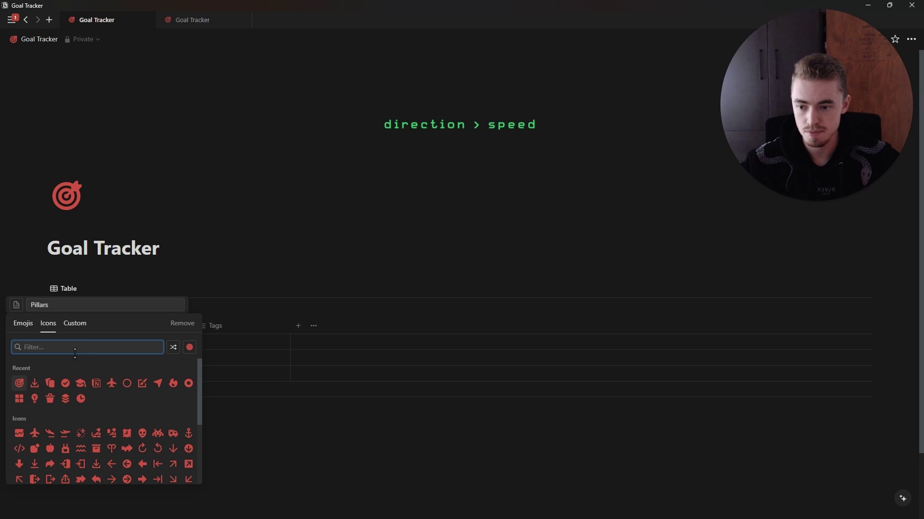
left_click(19, 399)
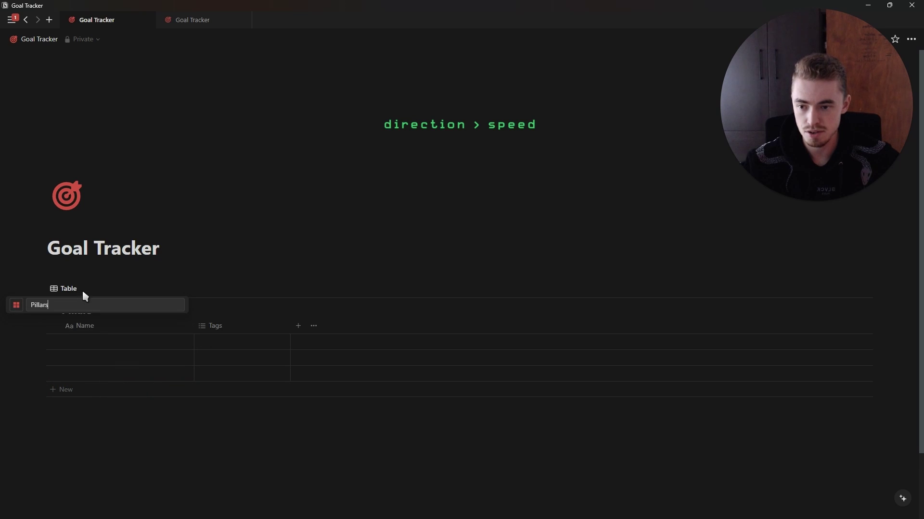
key("Return")
left_click(99, 313)
left_click(110, 360)
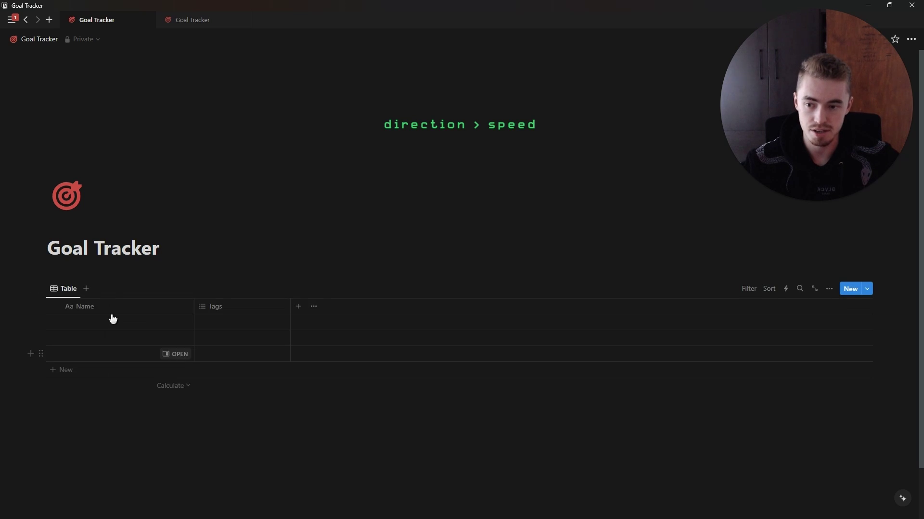
- Add a callout with the text "Pillars" above the table and move the Pillars table into it
left_click(112, 271)
type("/")
key("Return")
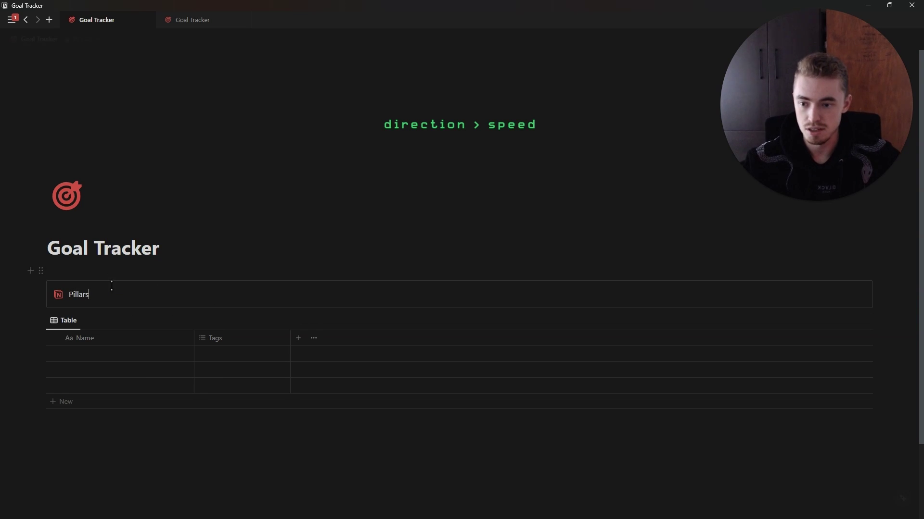
left_click_drag(41, 321, 196, 287)
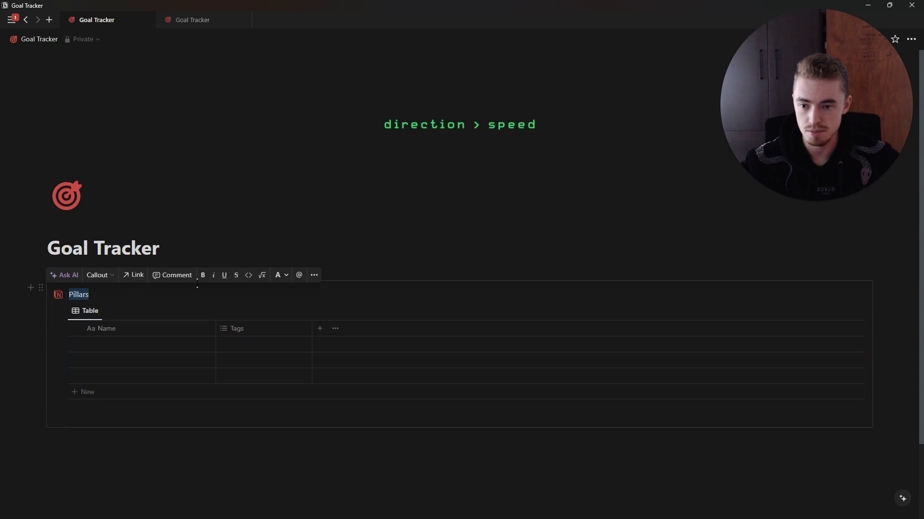
- Format the callout's "Pillars" heading as bold, underlined red text and change the callout icon to the red four-square grid
left_click(281, 277)
left_click(264, 347)
left_click(58, 295)
left_click(107, 290)
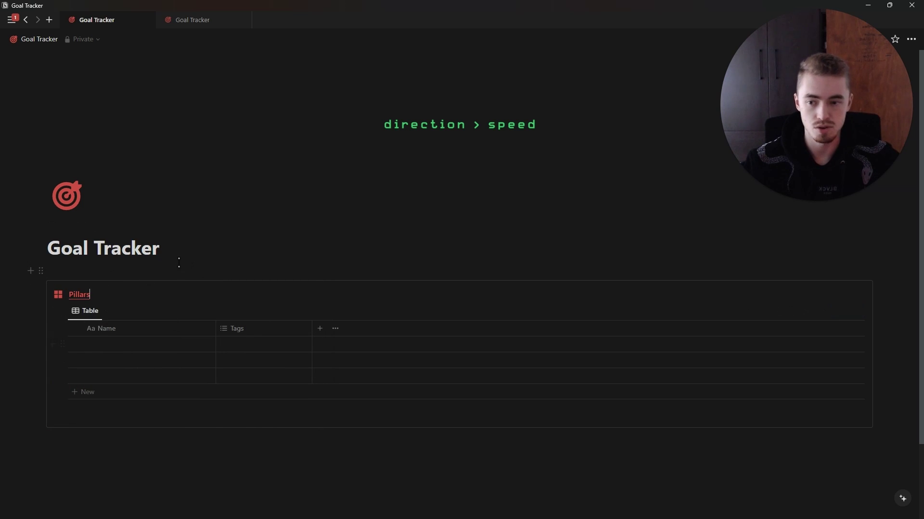
- Delete the Tags property from the Pillars database
left_click(250, 330)
left_click(267, 292)
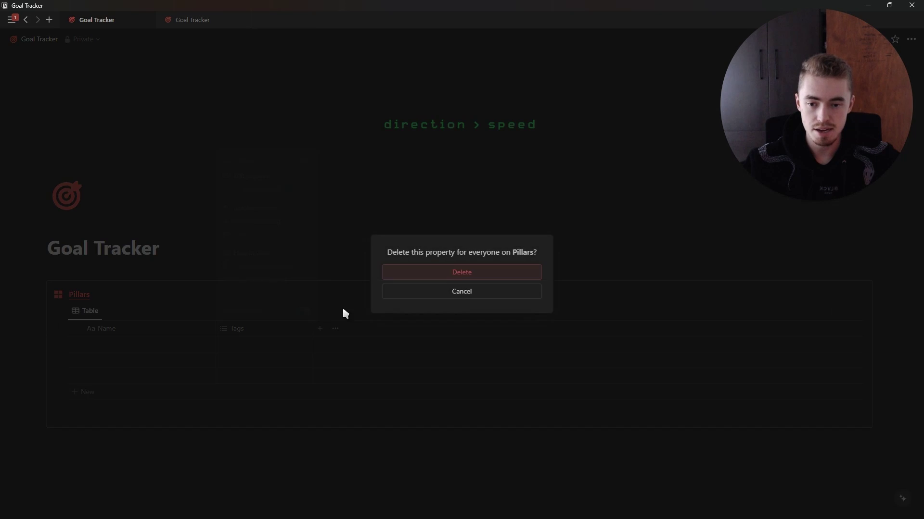
left_click(390, 278)
- Fill the Pillars table's Name column with four entries: Wealth, Health, Relationships and Spirituality
left_click(163, 346)
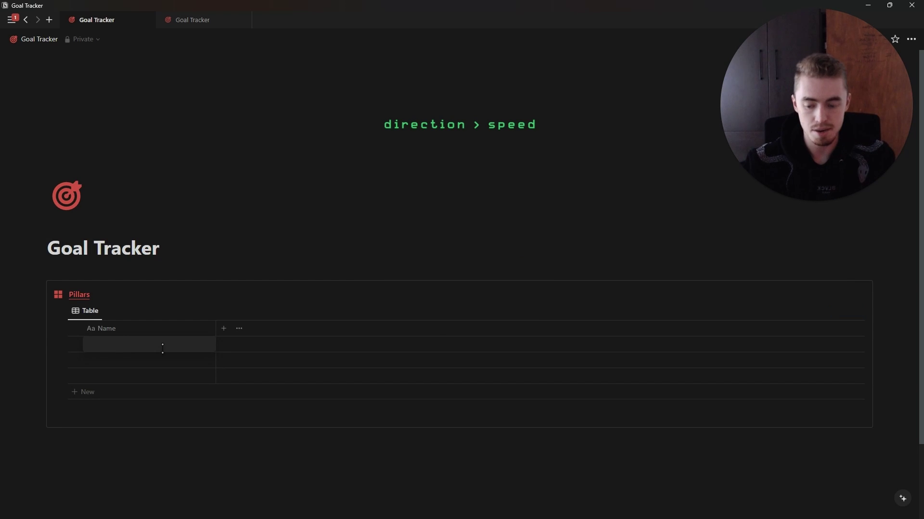
type("Wealth")
key("Return")
type("Health")
key("Return")
type("Relationships")
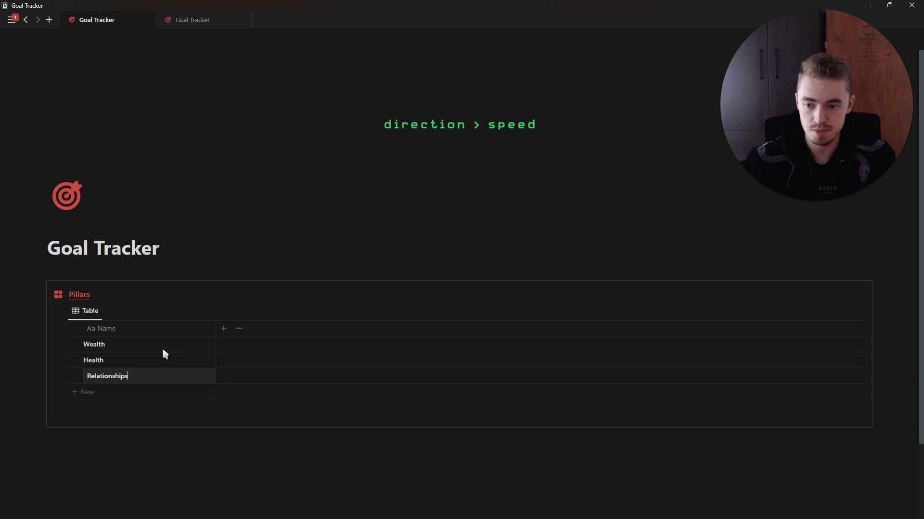
key("Return")
left_click(148, 392)
type("Spirituality")
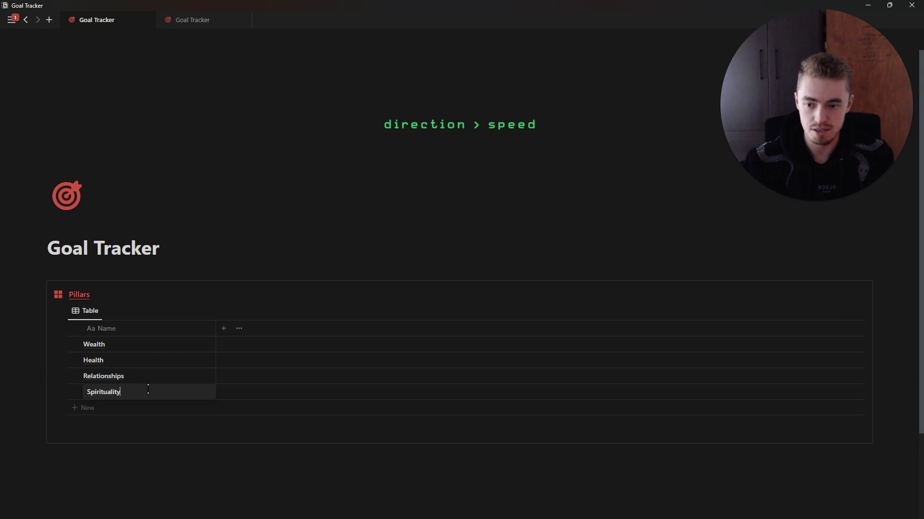
key("Escape")
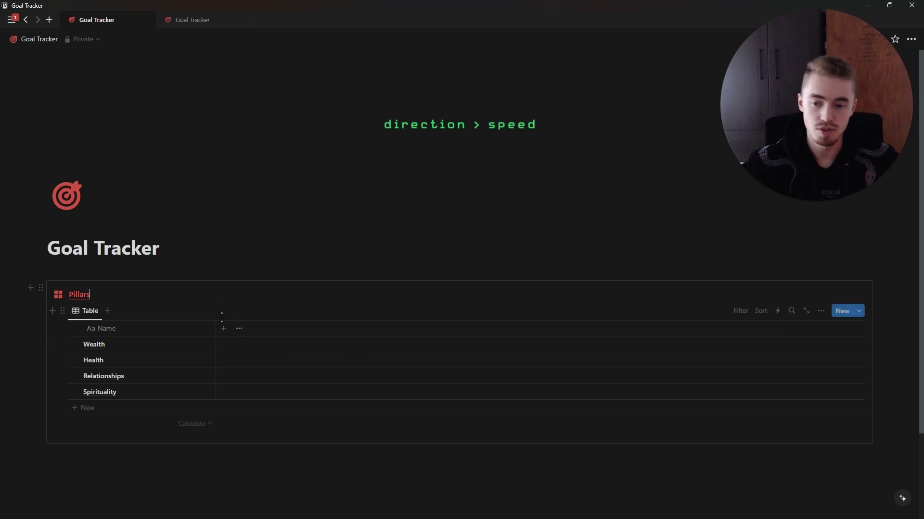
- Add a number property named "Rating out of 10" to the Pillars table, shown as a red bar divided by 10
left_click(222, 330)
scroll(804, 433, "down", 2)
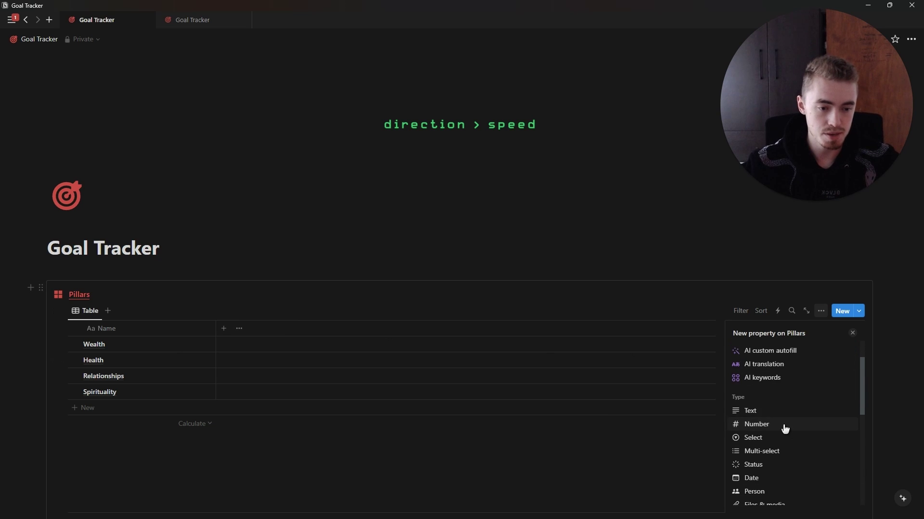
left_click(783, 428)
key("ctrl+BackSpace")
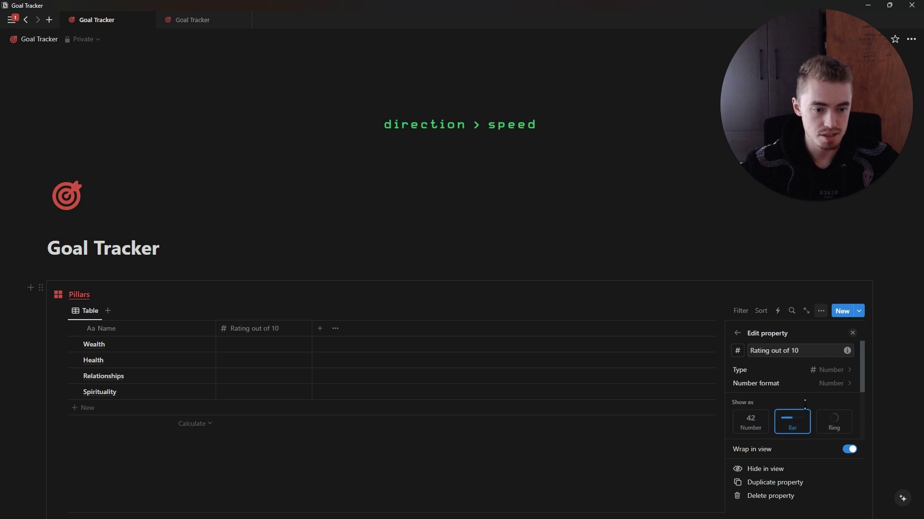
scroll(805, 406, "down", 3)
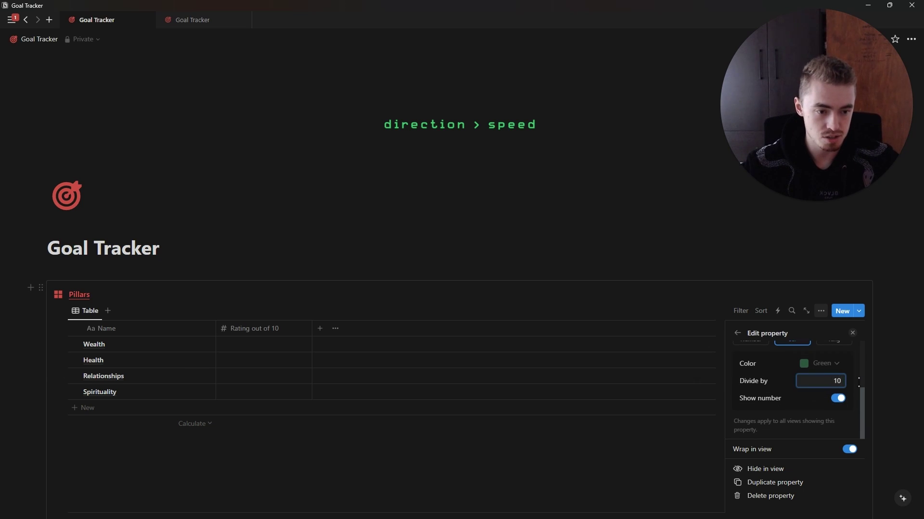
left_click(834, 369)
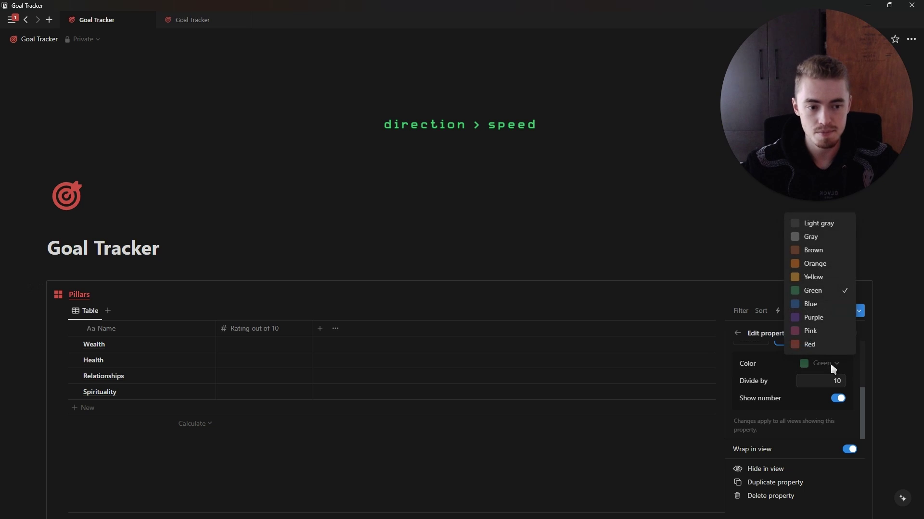
left_click(810, 347)
left_click(852, 332)
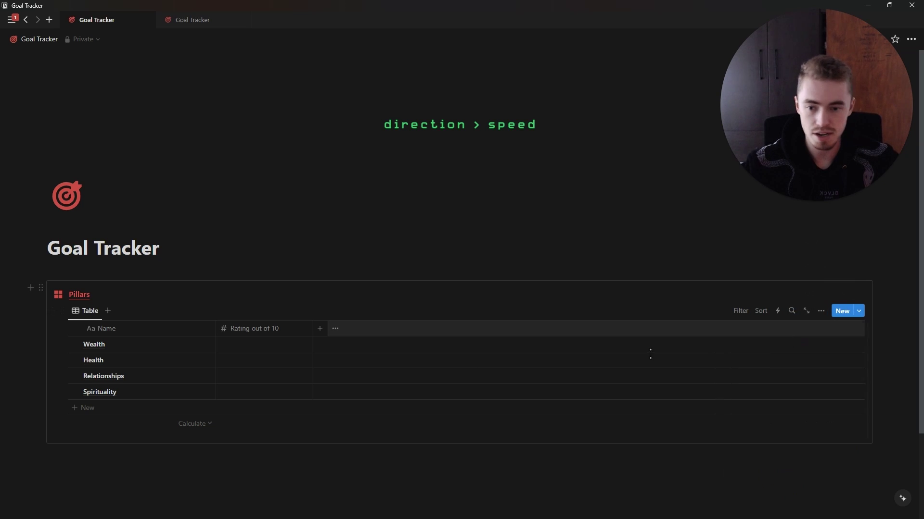
left_click(269, 328)
key("Escape")
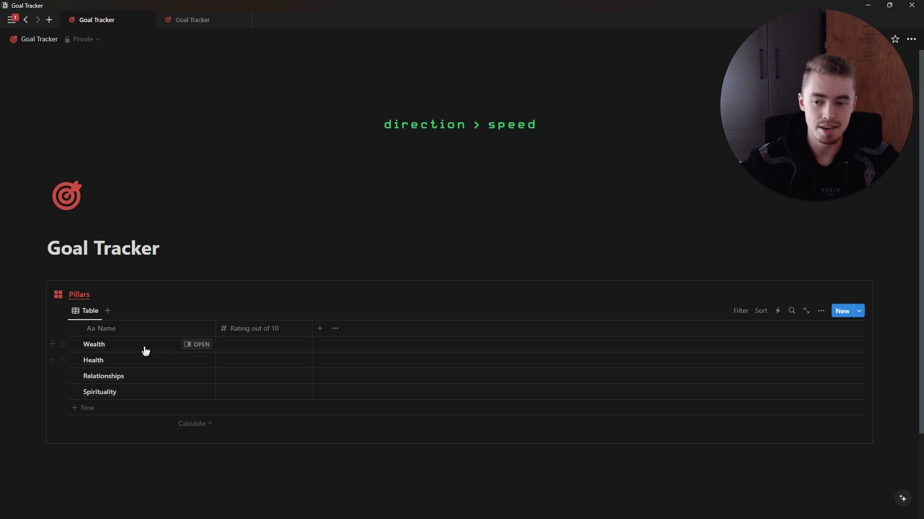
- Enter ratings of 7 for Wealth, 5 for Health, 9 for Relationships and 8 for Spirituality, and narrow the rating column
left_click(277, 347)
type("7")
key("Return")
left_click(278, 361)
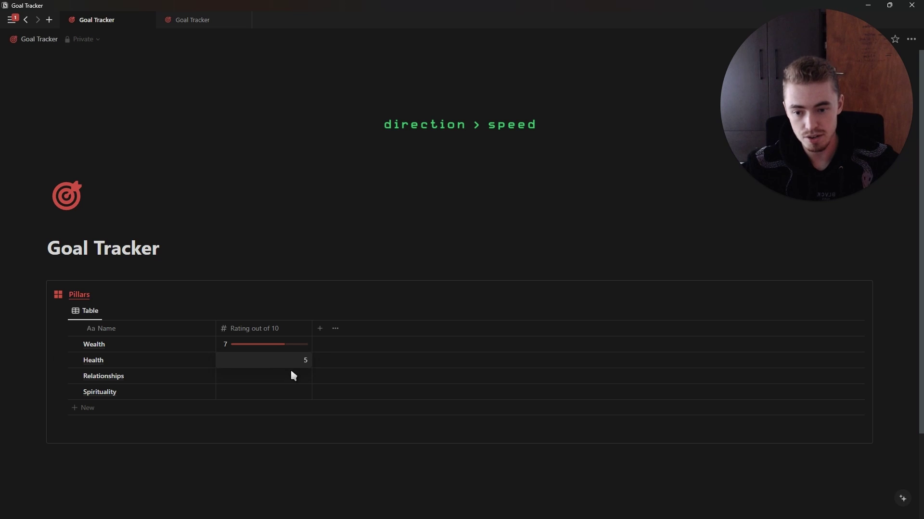
left_click(293, 376)
left_click(300, 392)
key("Return")
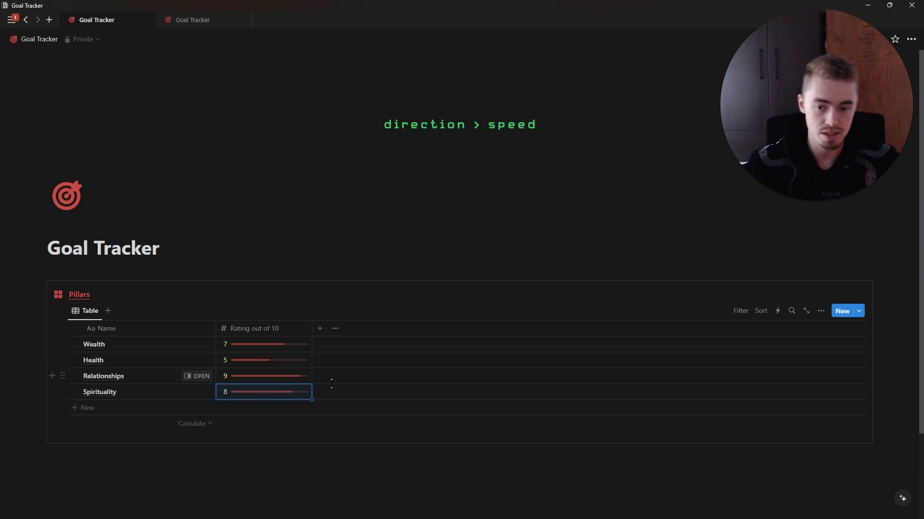
left_click_drag(311, 329, 290, 335)
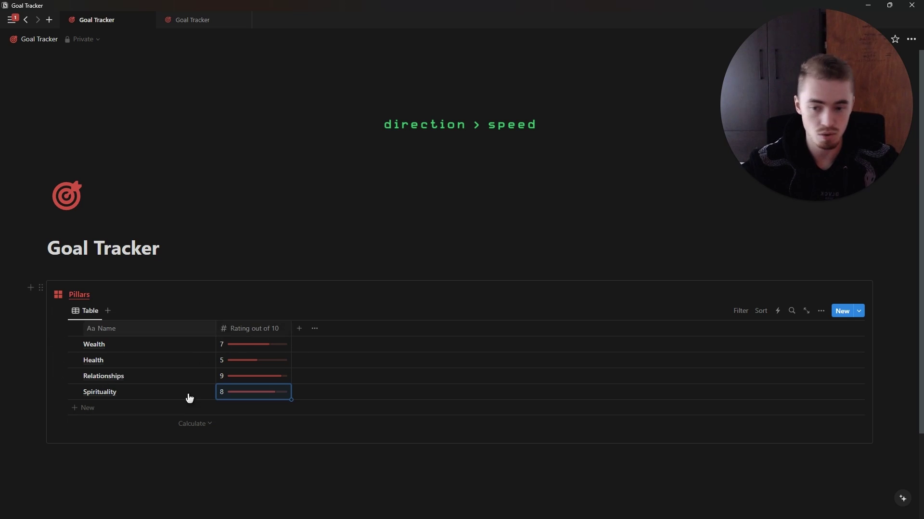
left_click(256, 350)
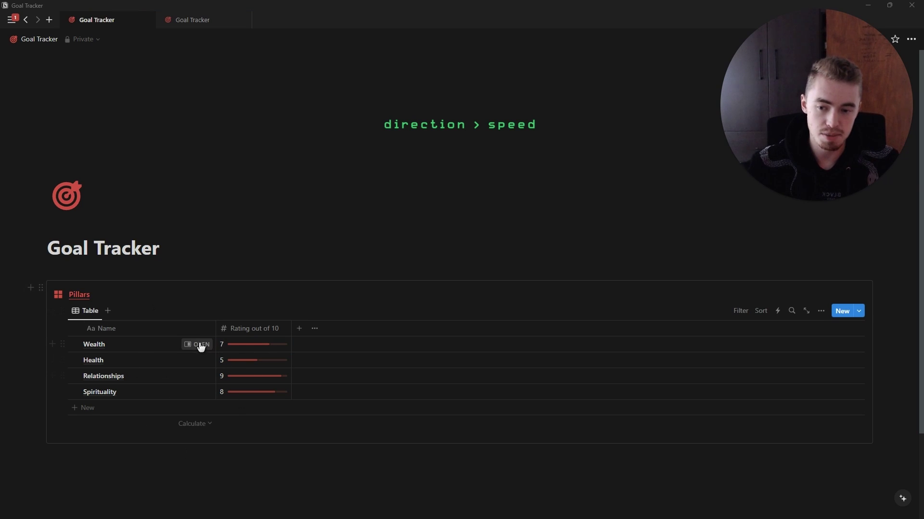
- Add a cover to the Wealth page and look through the pillar pages' covers in the second Goal Tracker tab
left_click(198, 345)
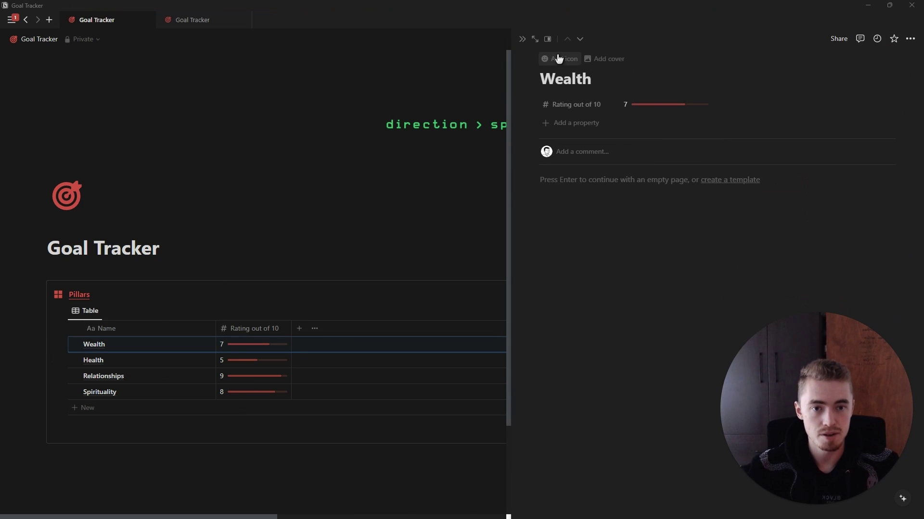
left_click(596, 59)
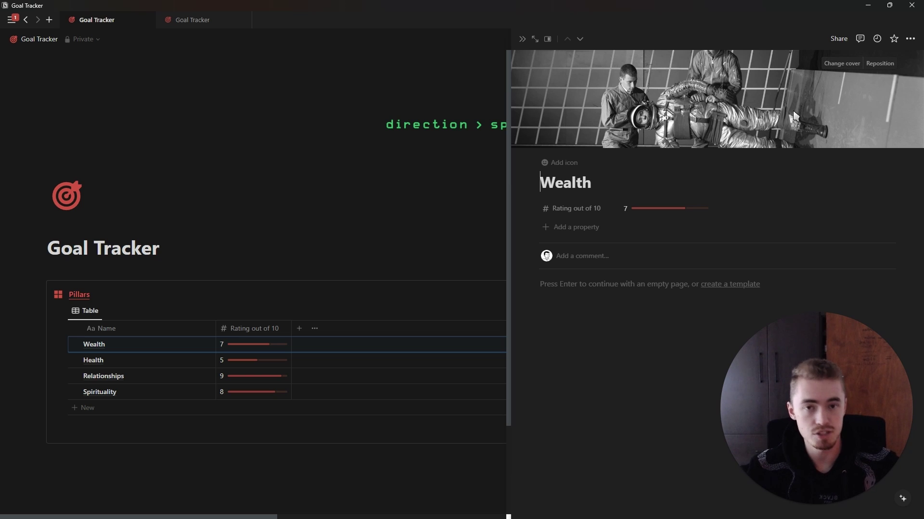
key("ctrl+Tab")
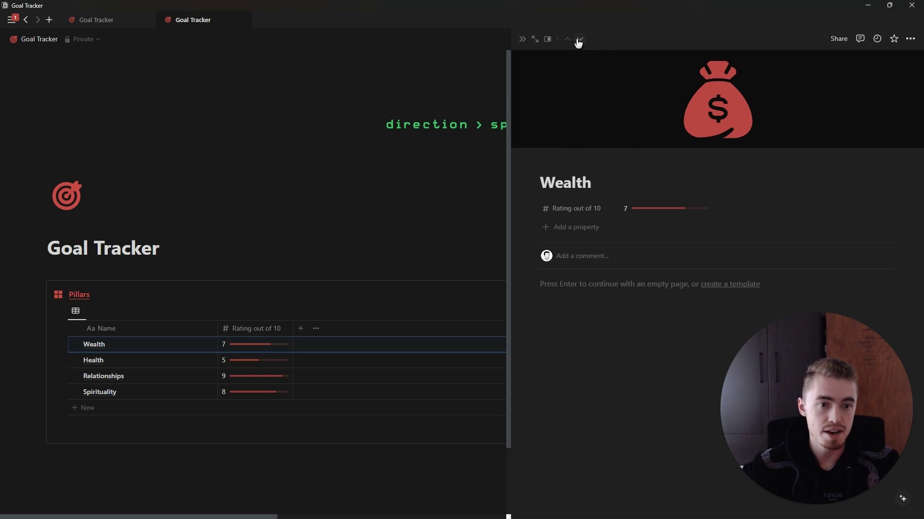
left_click(579, 40)
left_click(579, 40)
left_click(522, 38)
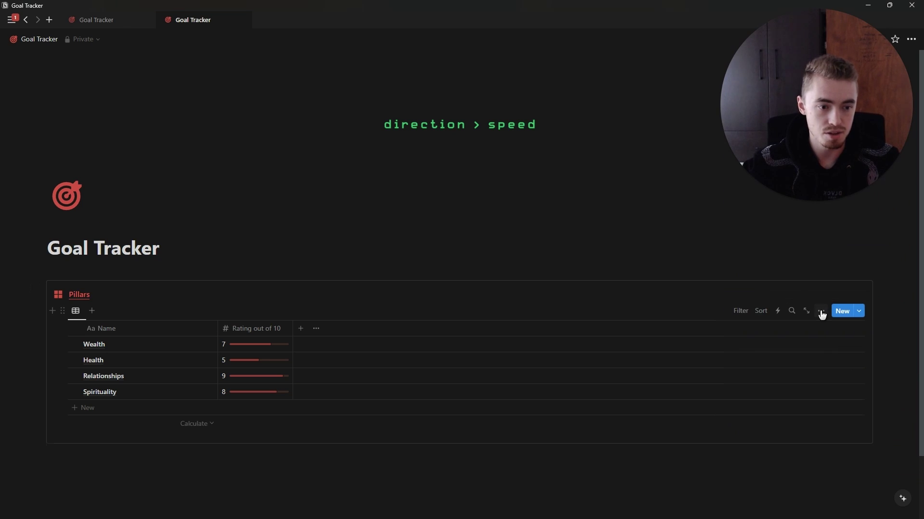
- Switch the Pillars database to the Gallery layout and set the card preview to Page cover
left_click(822, 312)
left_click(754, 373)
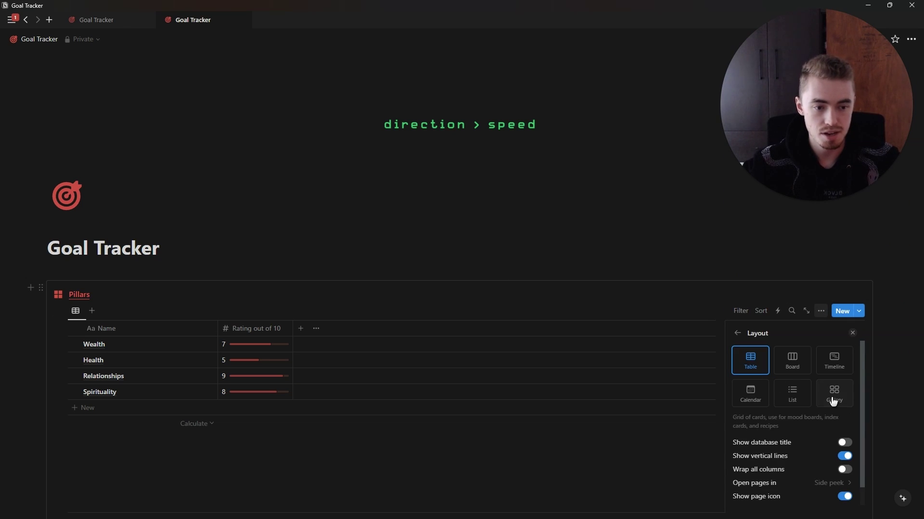
left_click(833, 402)
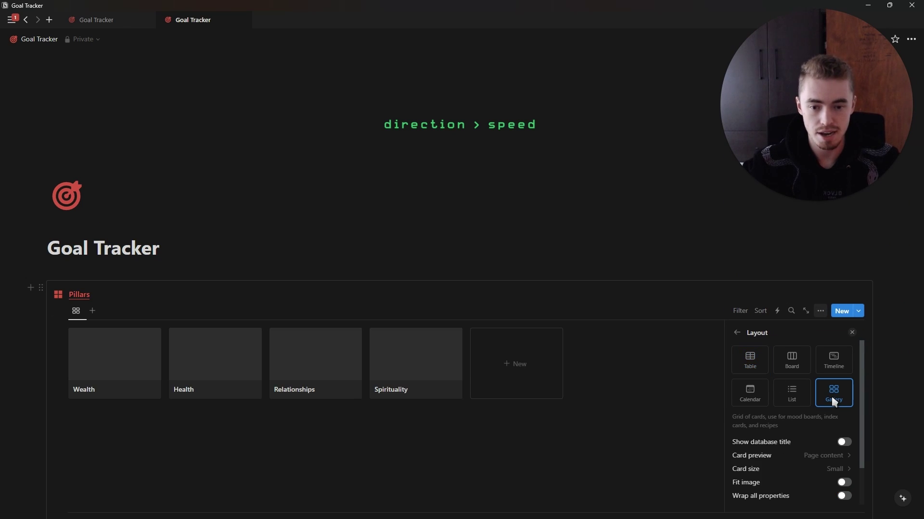
left_click(778, 457)
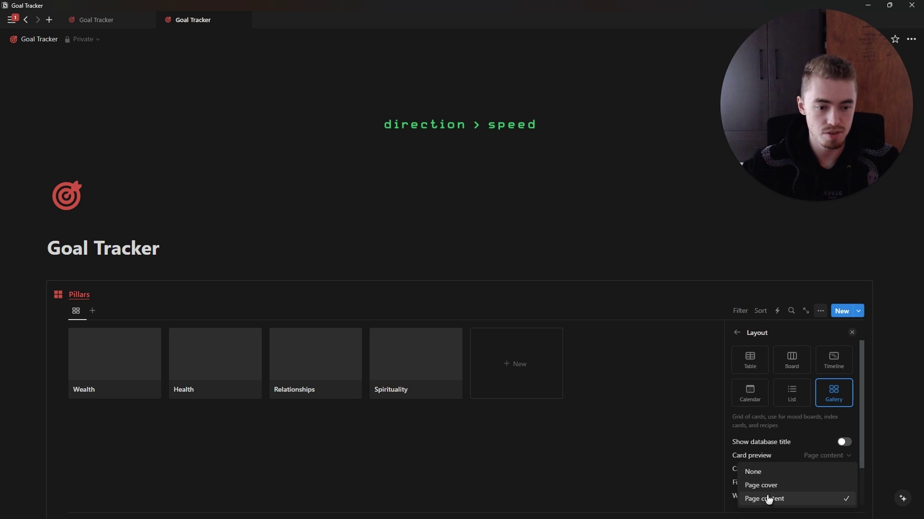
left_click(765, 485)
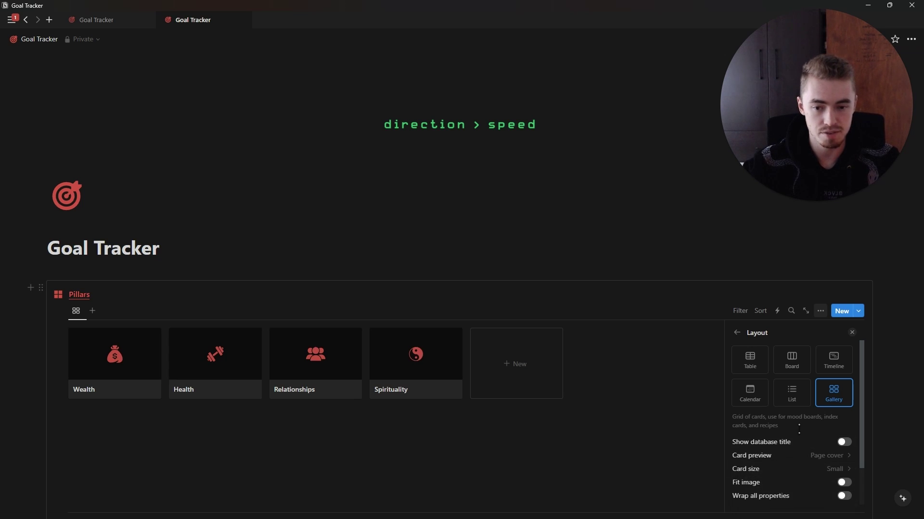
- Change the Pillars gallery view's icon to the four-square grid
left_click(738, 333)
left_click(736, 350)
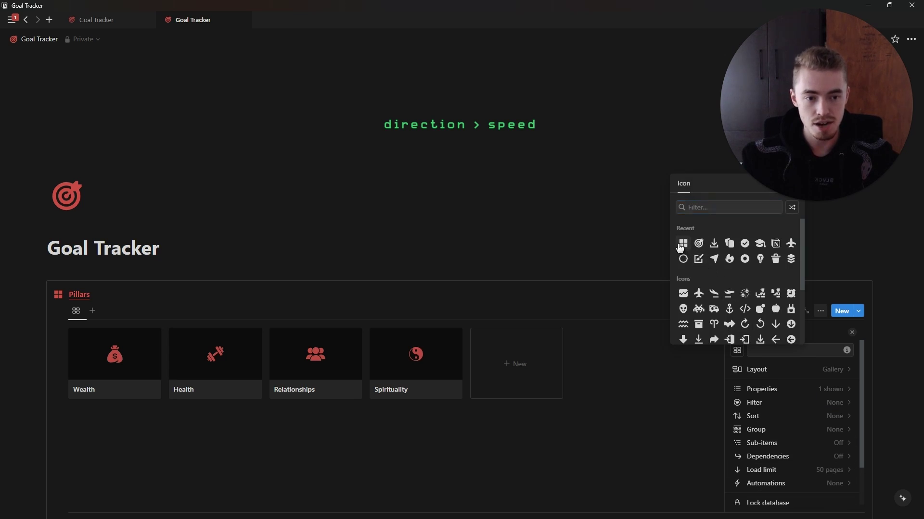
left_click(683, 244)
key("Escape")
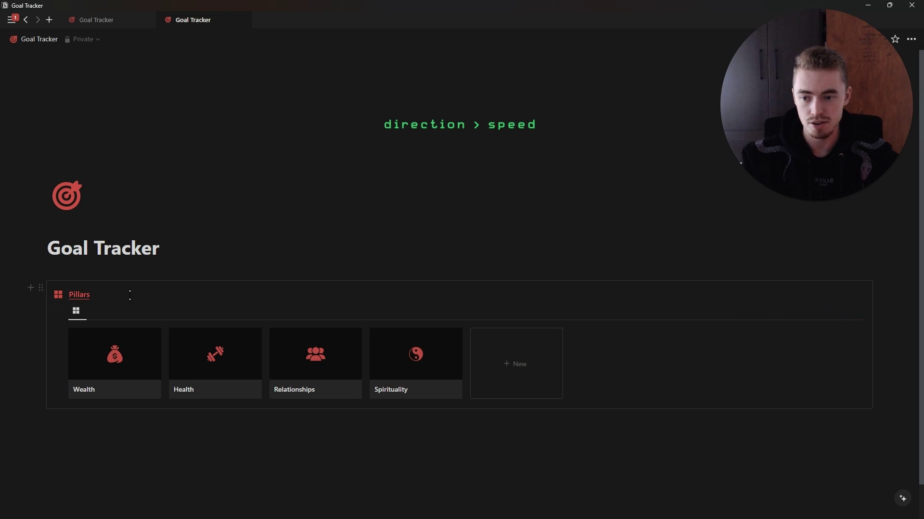
- Give the Wealth page the red money icon and the Health page the red heart-pulse icon
left_click(103, 373)
left_click(313, 198)
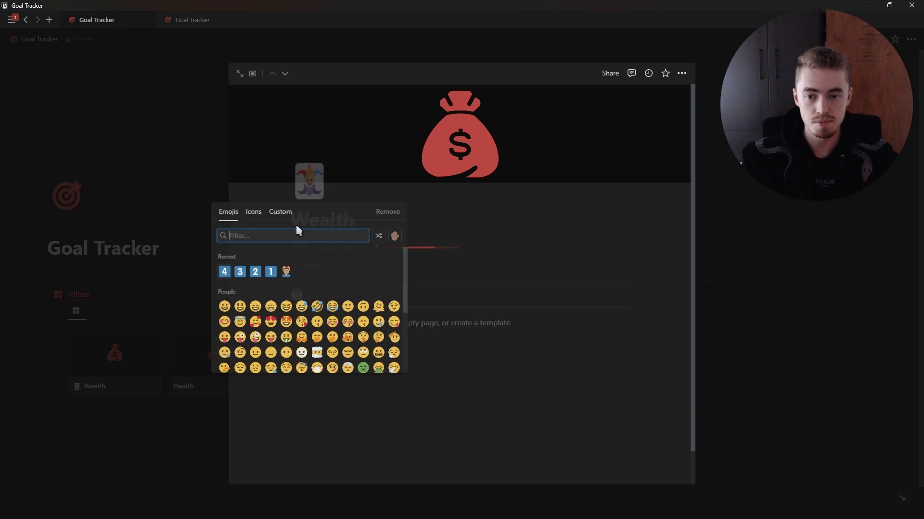
left_click(254, 213)
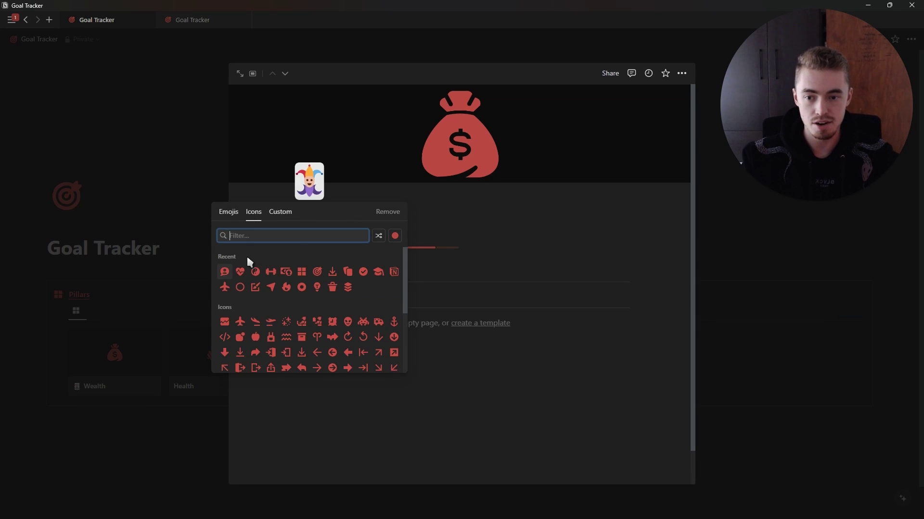
left_click(285, 274)
left_click(286, 74)
left_click(312, 197)
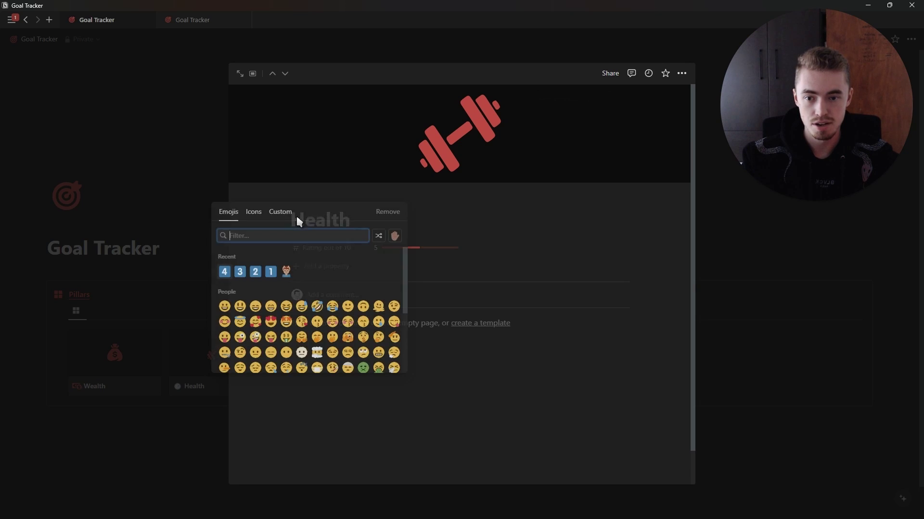
left_click(255, 212)
left_click(260, 274)
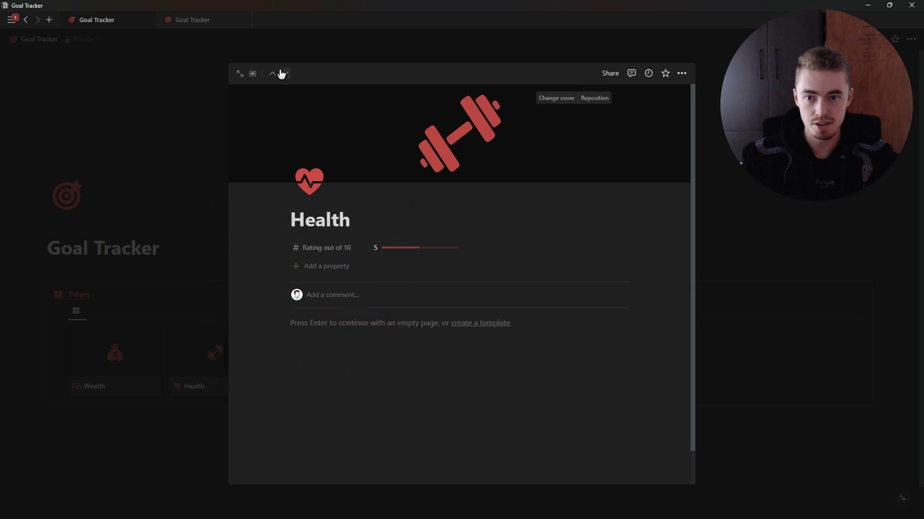
- Give the Relationships page the red person icon and the Spirituality page the red yin-yang icon
left_click(285, 74)
left_click(306, 191)
left_click(258, 214)
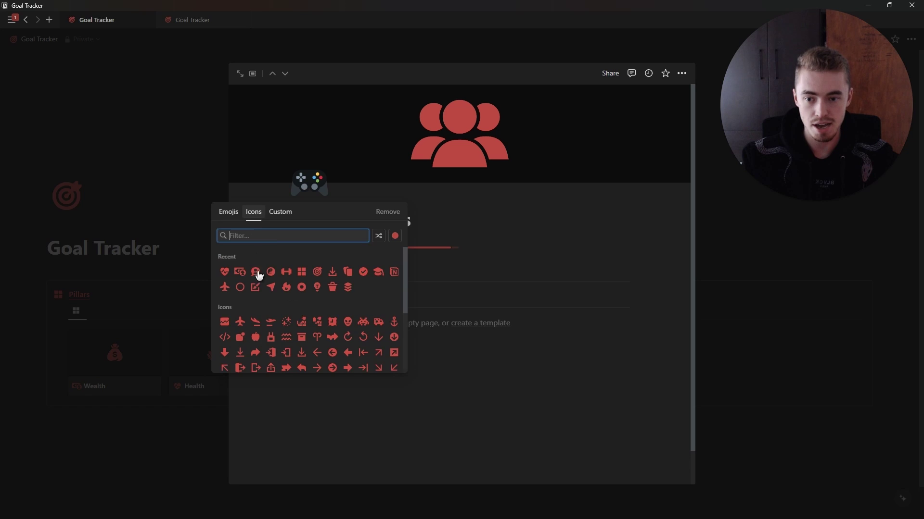
left_click(267, 274)
left_click(285, 73)
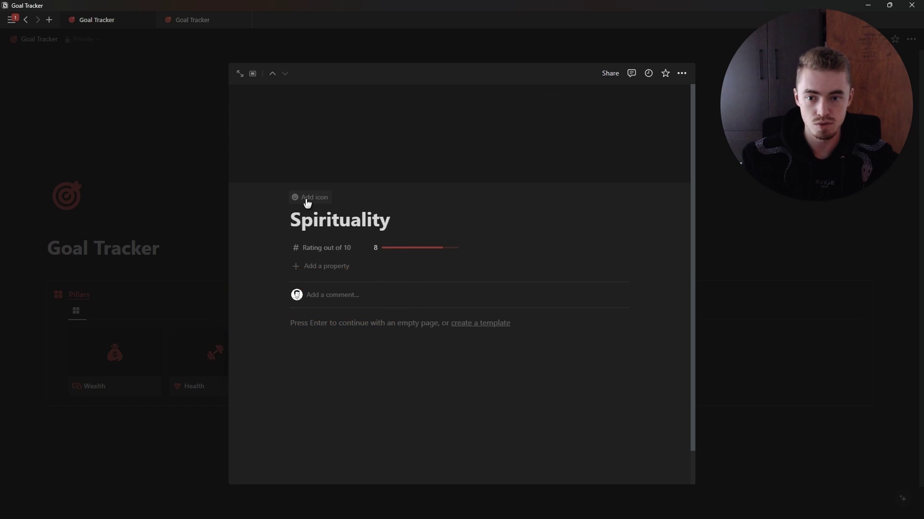
left_click(307, 201)
left_click(271, 271)
key("Escape")
- Insert a gallery view below the Pillars callout with a new database named "Vision Board"
left_click(269, 409)
type("/gall")
key("Return")
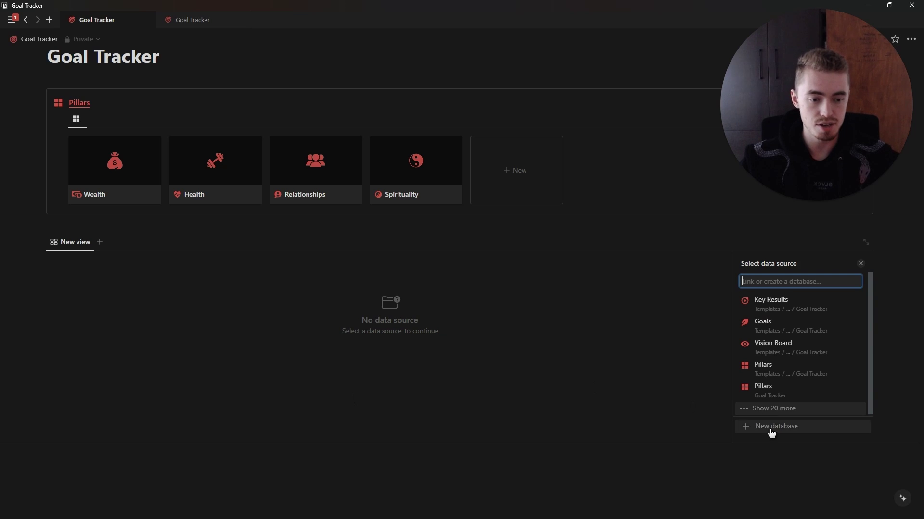
left_click(770, 429)
type("Vision Board")
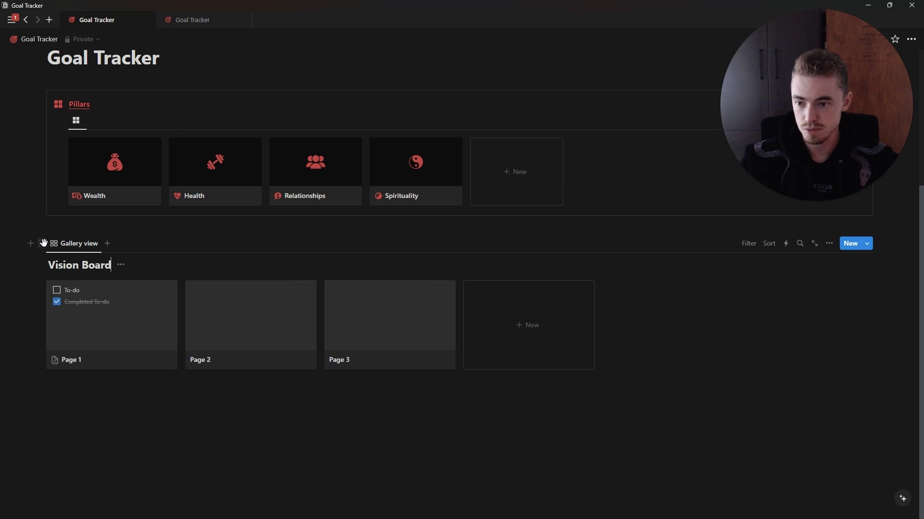
- Set the Vision Board database's icon to the red eye and hide the database title
left_click(44, 243)
left_click(58, 258)
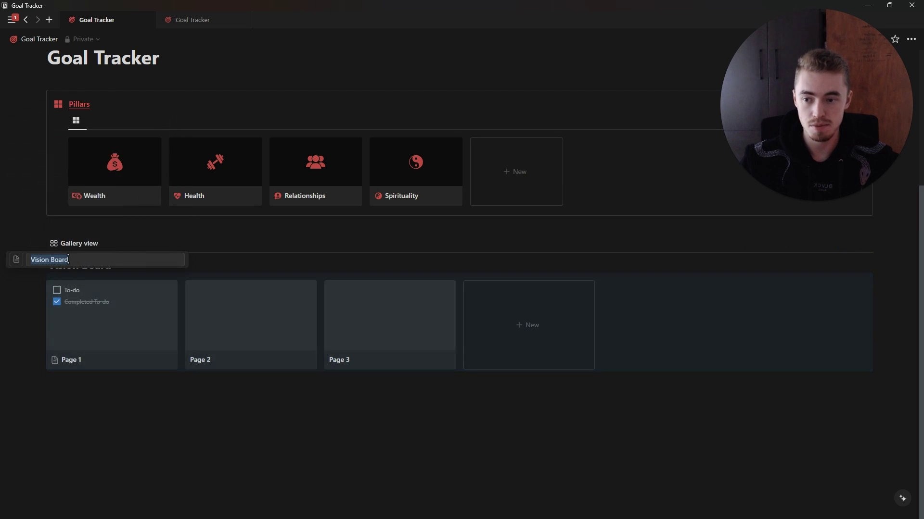
left_click(17, 260)
left_click(48, 277)
left_click(63, 301)
type("eye")
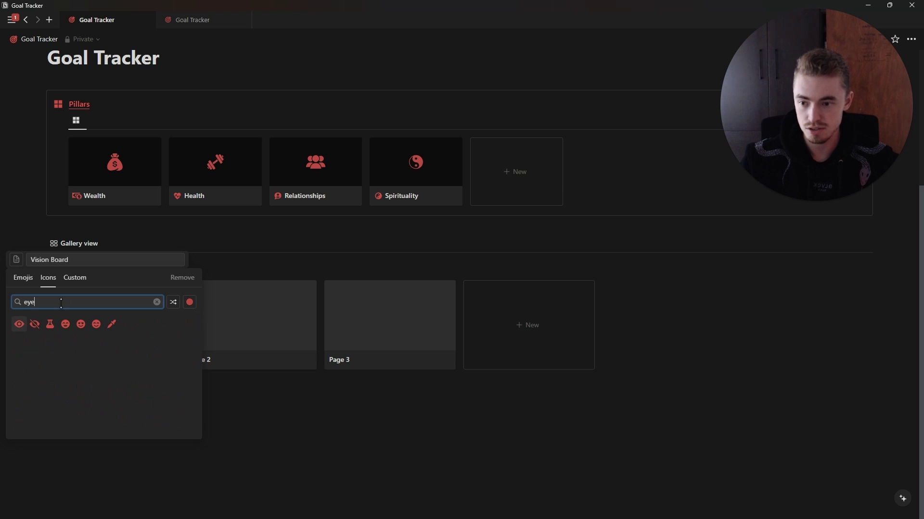
left_click(19, 323)
left_click(134, 265)
left_click(134, 311)
- Add a callout with the text "Vision Board" above the new gallery and move the gallery into it
left_click(128, 244)
type("/ca")
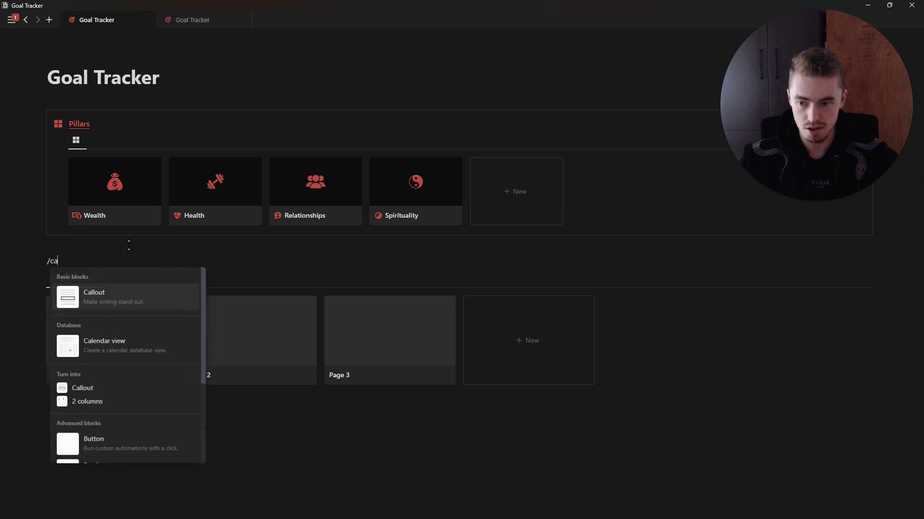
key("Return")
type("Vision Boar")
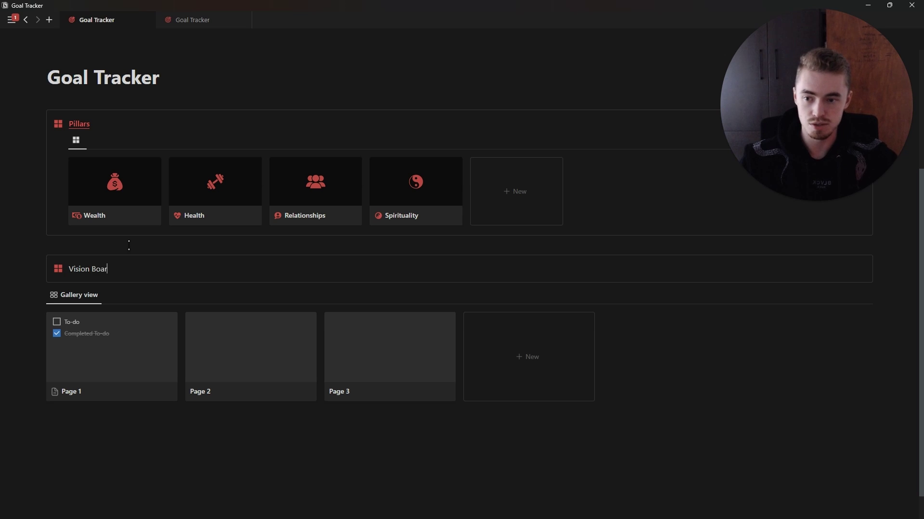
type("d")
left_click_drag(42, 289, 71, 269)
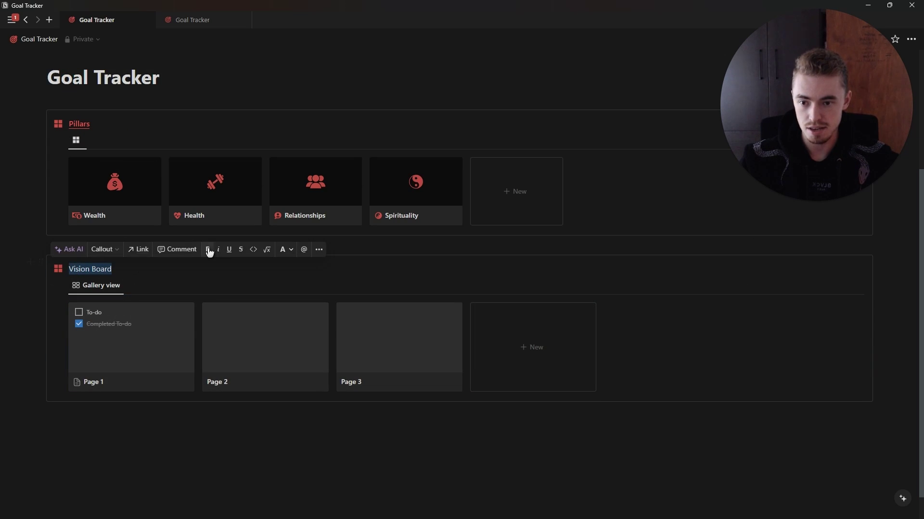
- Format the callout's "Vision Board" heading as bold, underlined red text and change the callout icon to the red eye
left_click(284, 256)
left_click(267, 353)
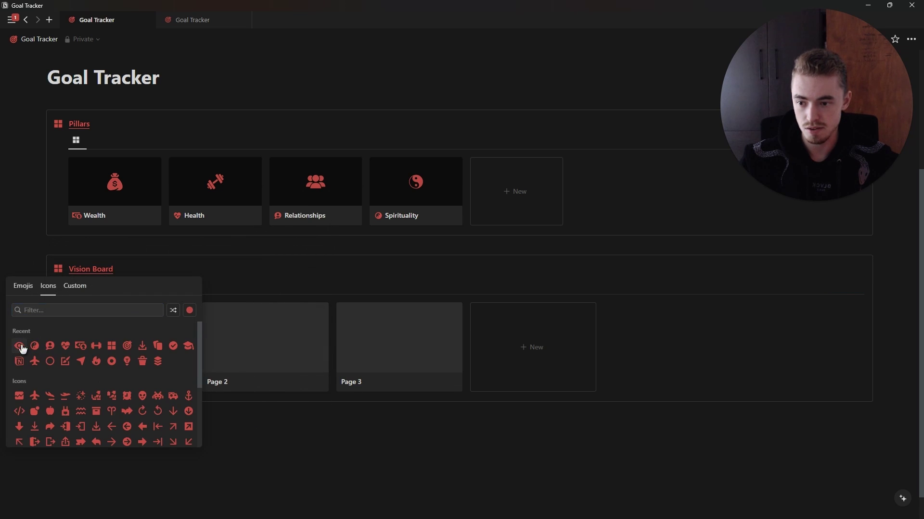
left_click(21, 346)
- Change the Vision Board gallery view's icon to the eye and leave the view name blank
scroll(110, 318, "up", 1)
left_click(102, 334)
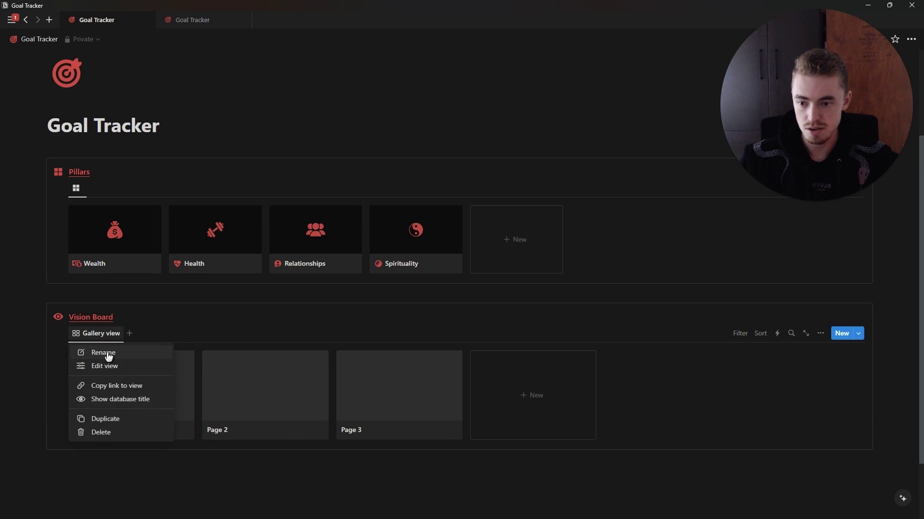
left_click(99, 365)
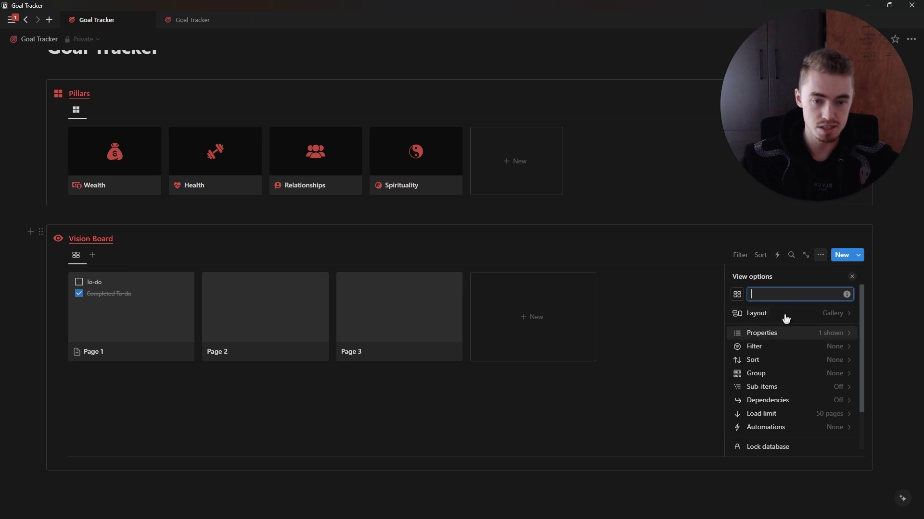
left_click(737, 295)
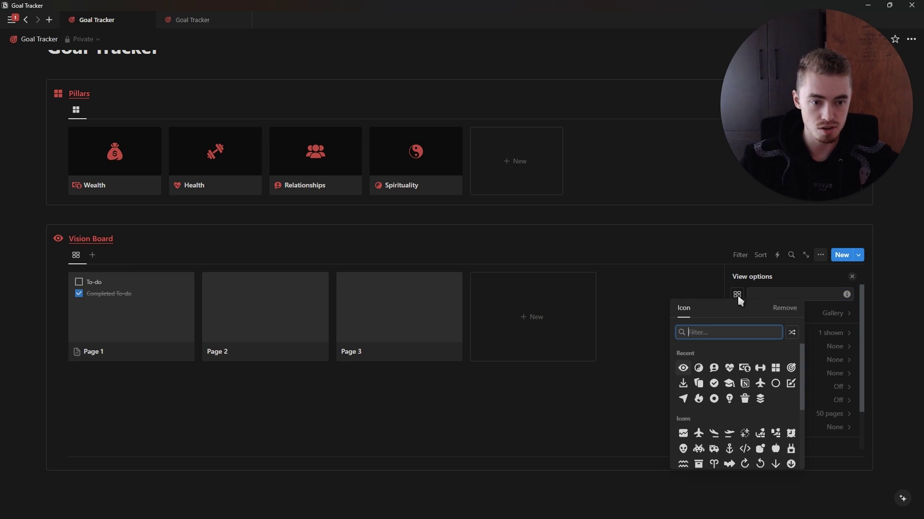
left_click(684, 369)
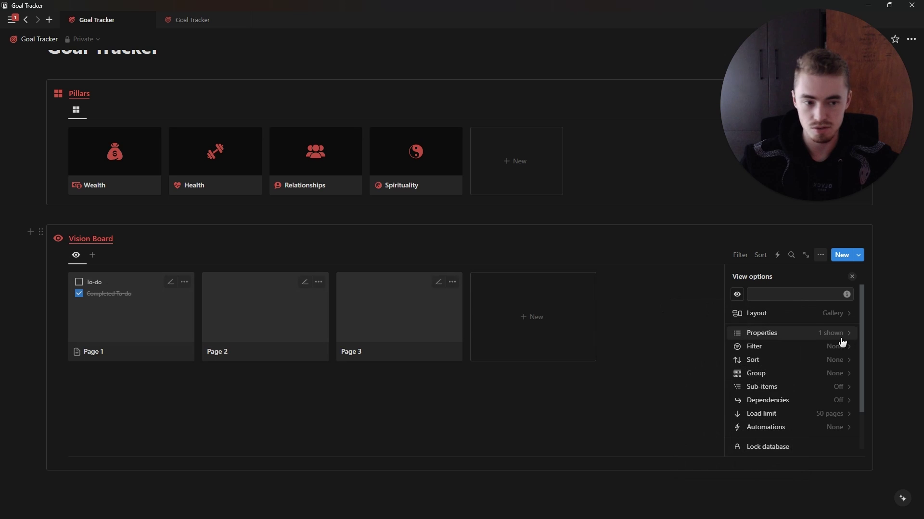
- Set the Vision Board gallery's card preview to Page cover and hide the Name property on the cards
left_click(808, 309)
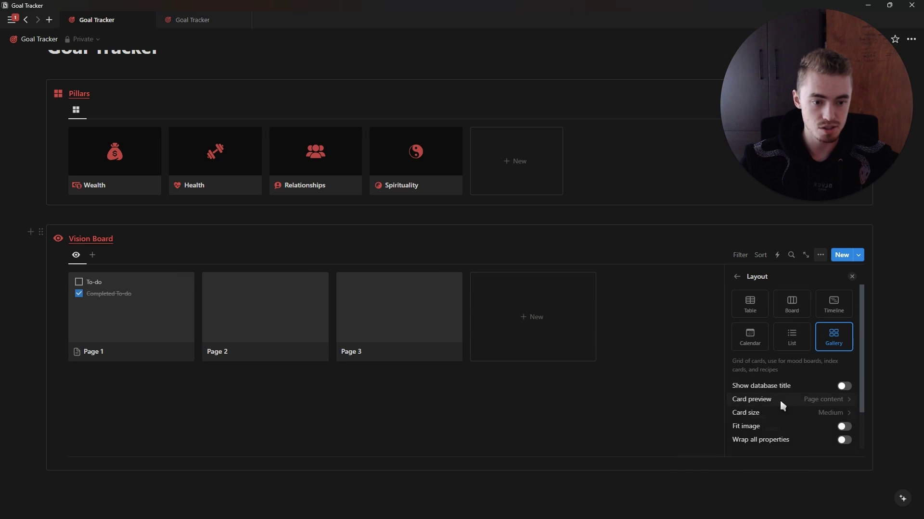
left_click(783, 406)
left_click(766, 432)
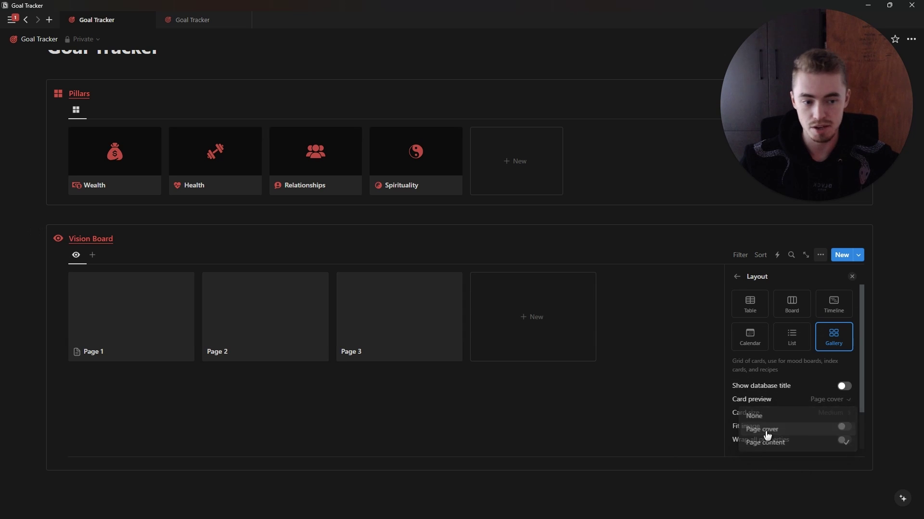
left_click(735, 278)
left_click(769, 335)
left_click(842, 331)
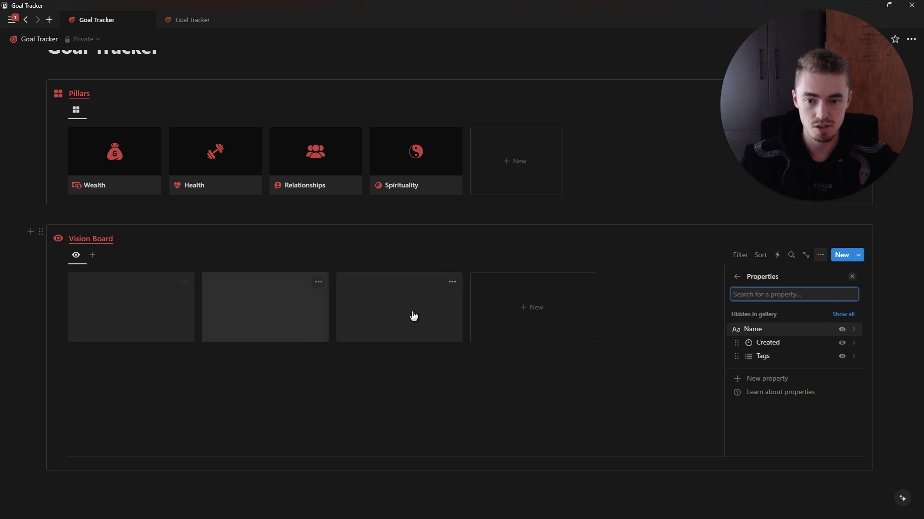
left_click(70, 380)
- Place the Vision Board callout in a column beside the Pillars callout and widen the Pillars column to fit its cards in one row
scroll(70, 380, "up", 3)
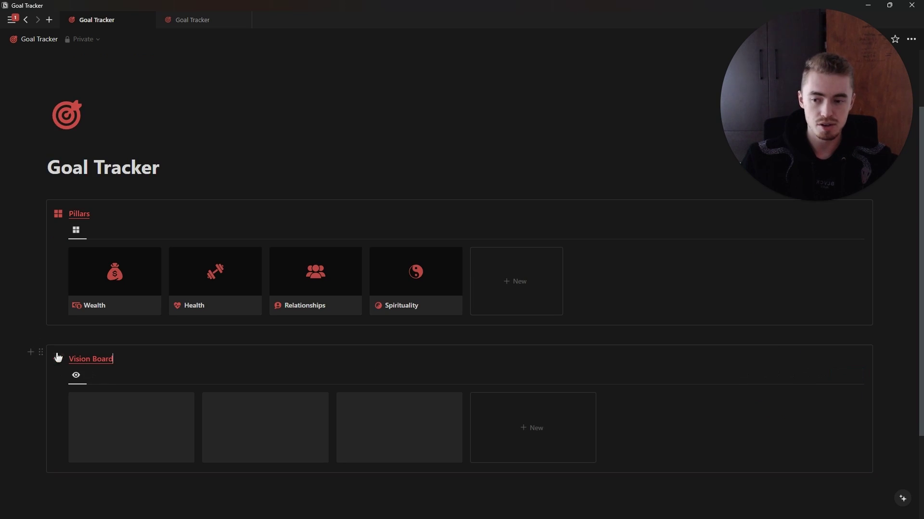
left_click_drag(39, 355, 886, 273)
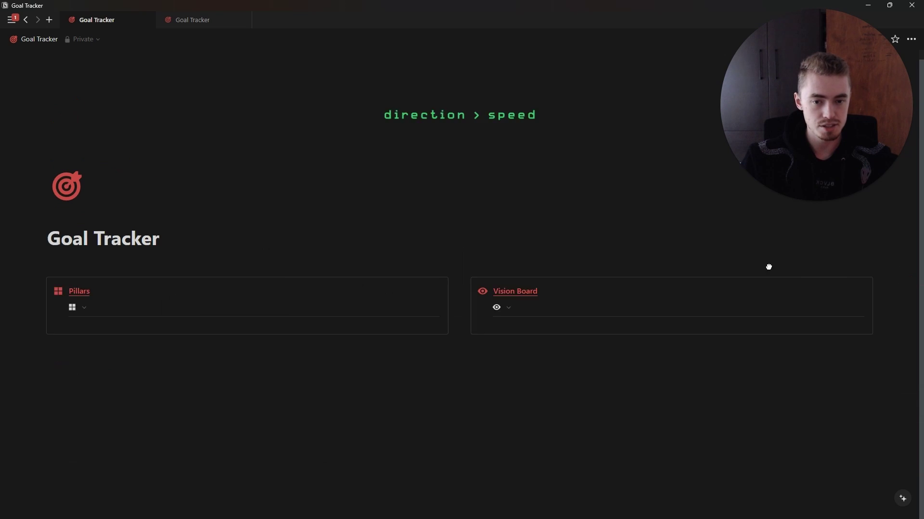
left_click_drag(462, 336, 545, 347)
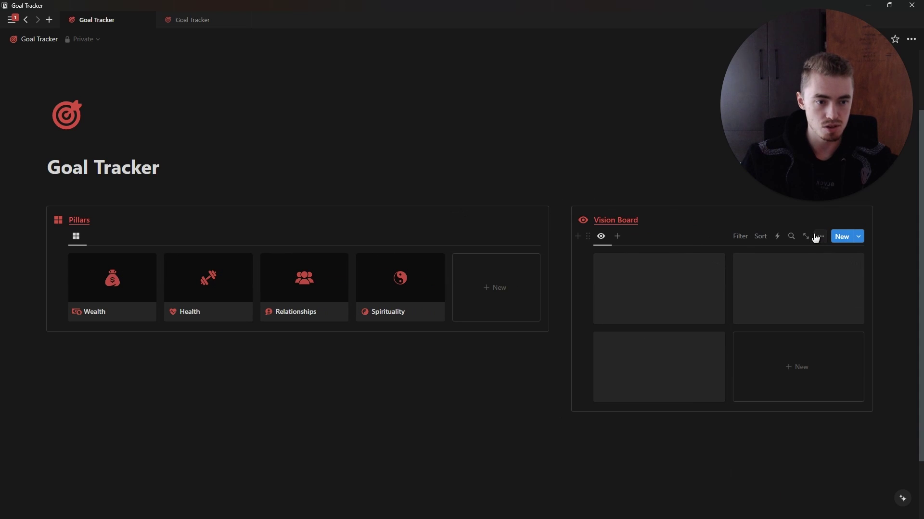
- Set the Vision Board gallery's card size to Small
left_click(820, 237)
left_click(796, 302)
left_click(813, 401)
left_click(782, 417)
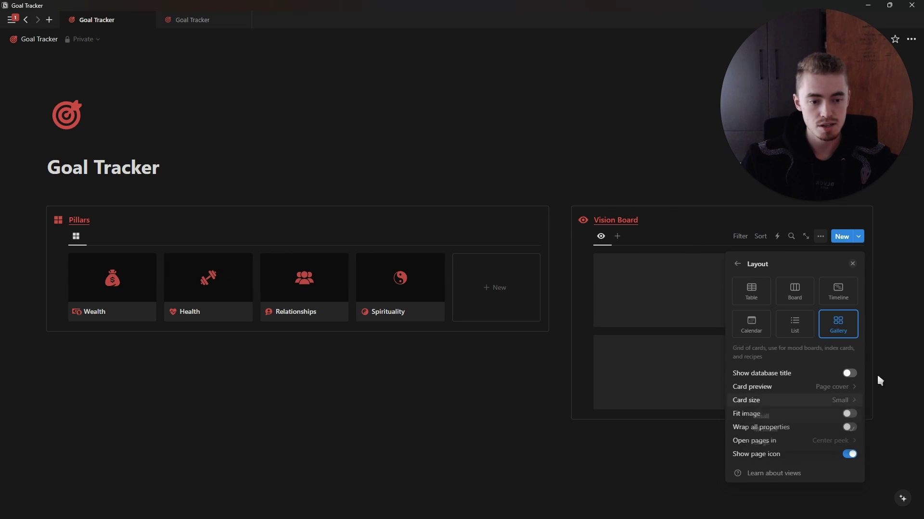
left_click(853, 263)
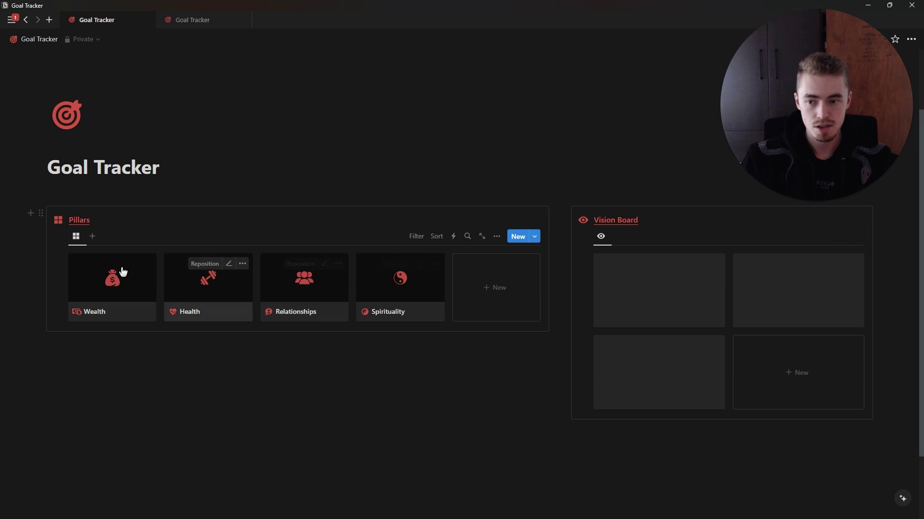
left_click(496, 236)
left_click(454, 296)
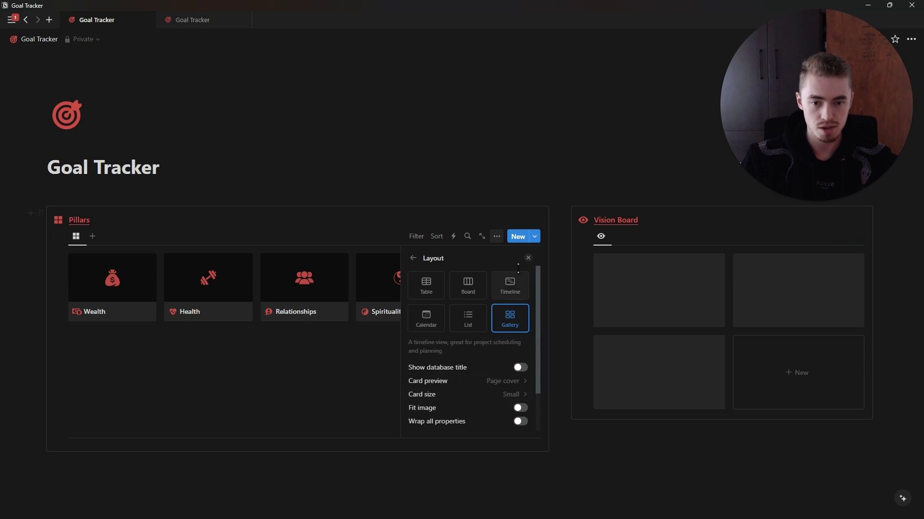
left_click(532, 261)
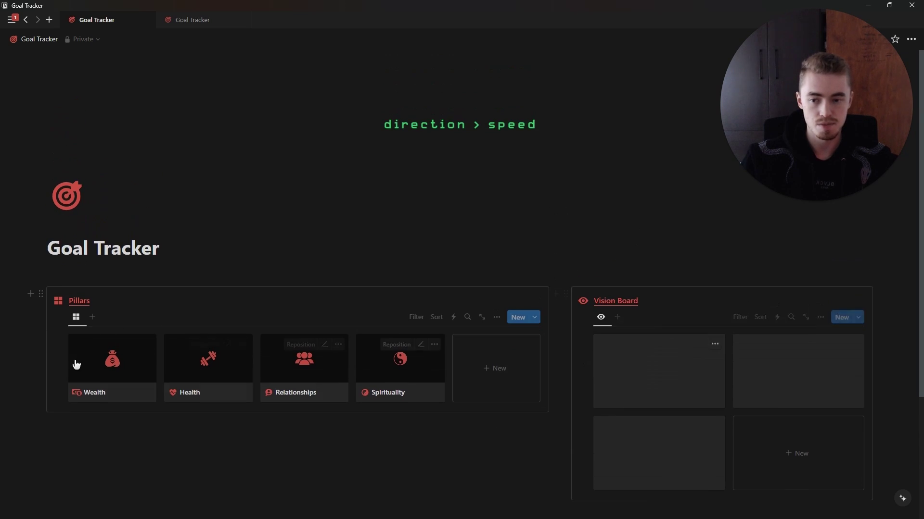
scroll(656, 380, "down", 3)
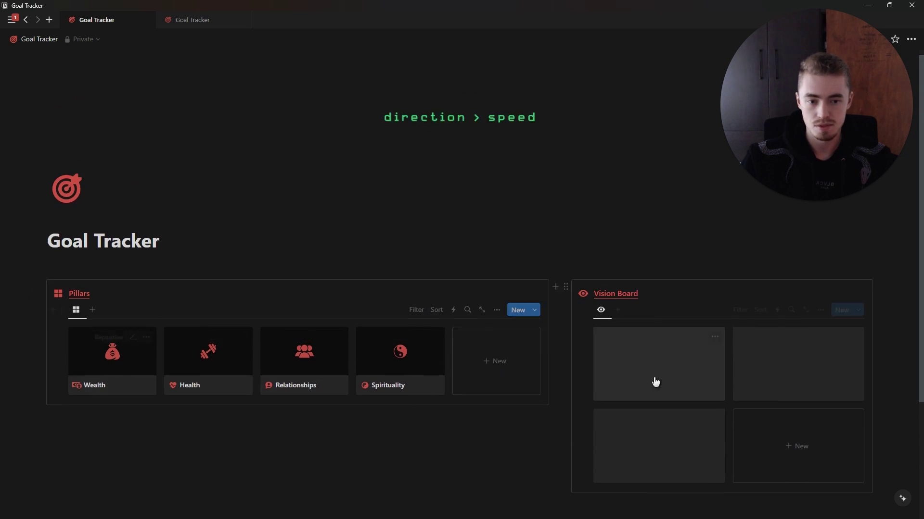
scroll(493, 343, "up", 3)
- Open the first Vision Board card, Page 1, and clear the to-do items from its content
left_click(672, 365)
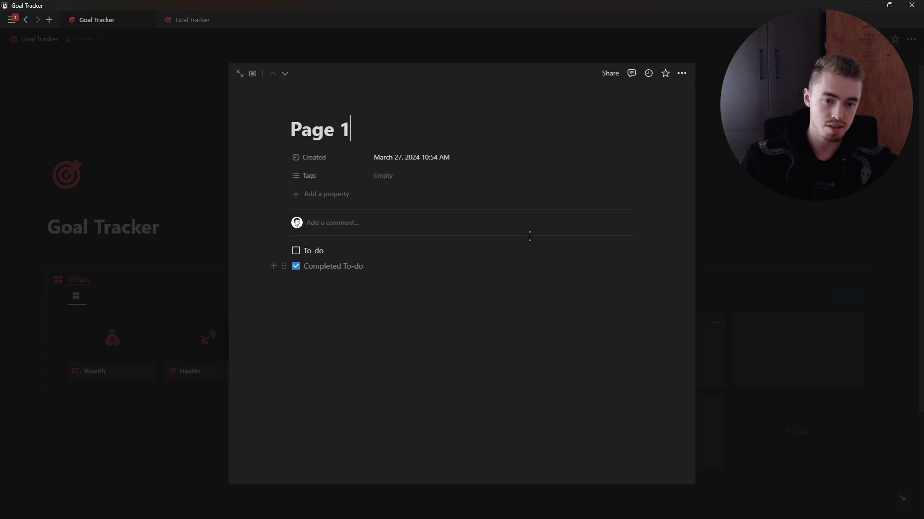
left_click_drag(324, 305, 439, 206)
key("BackSpace")
- Delete the Tags and Created properties from the Vision Board database
left_click(308, 176)
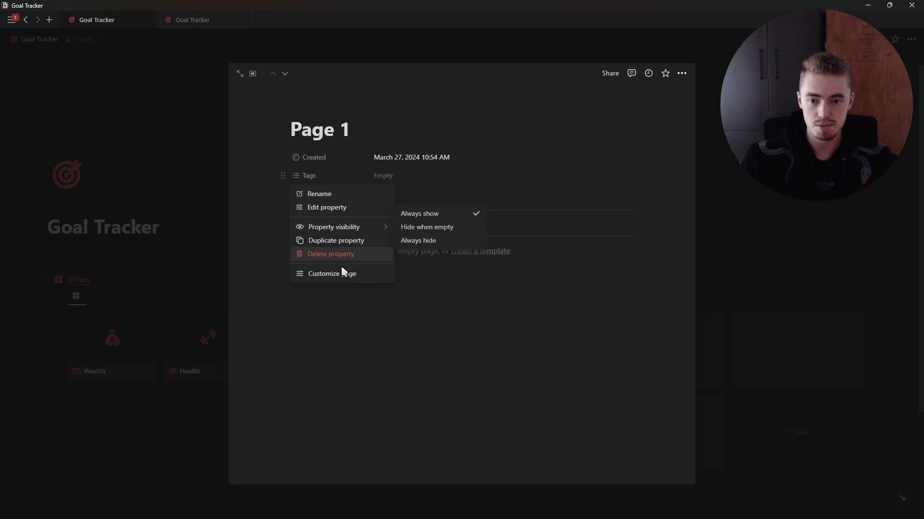
left_click(372, 255)
left_click(415, 279)
left_click(330, 159)
left_click(327, 232)
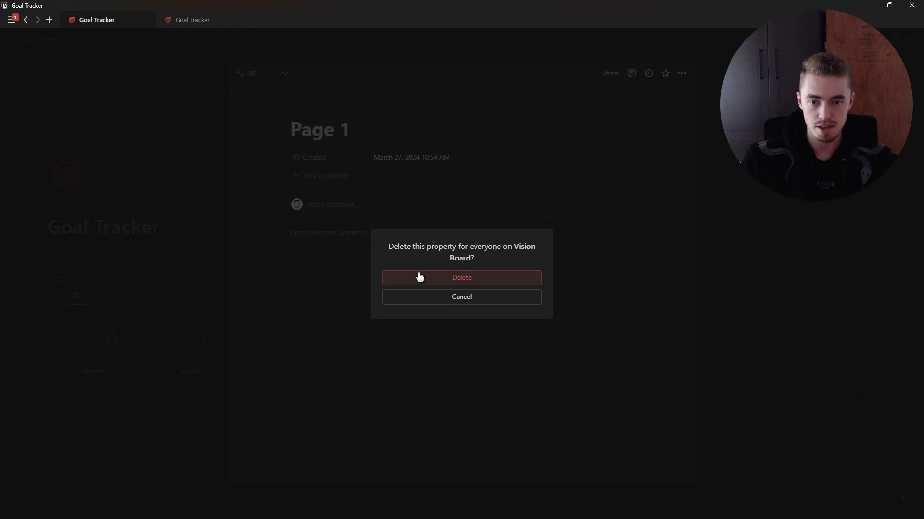
key("Return")
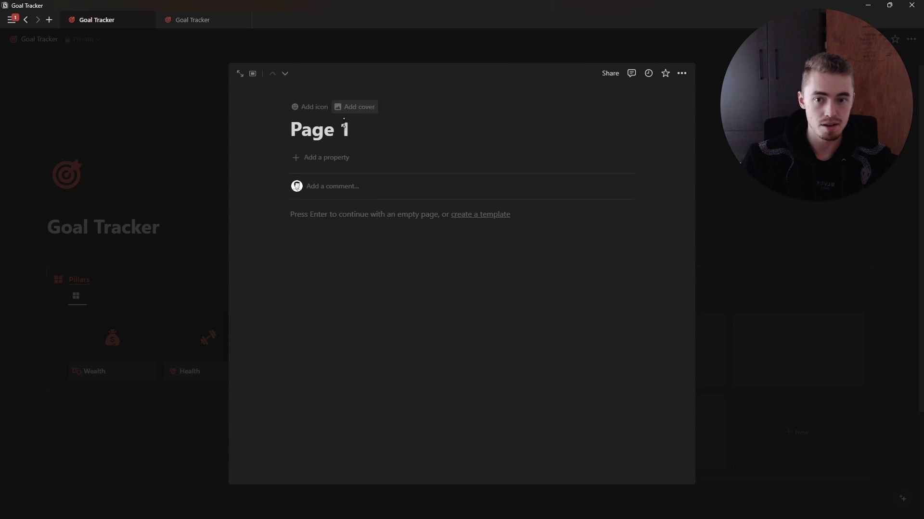
- Add a cover to Page 1, search Unsplash for "adventure" cover images, and close the page
left_click(362, 110)
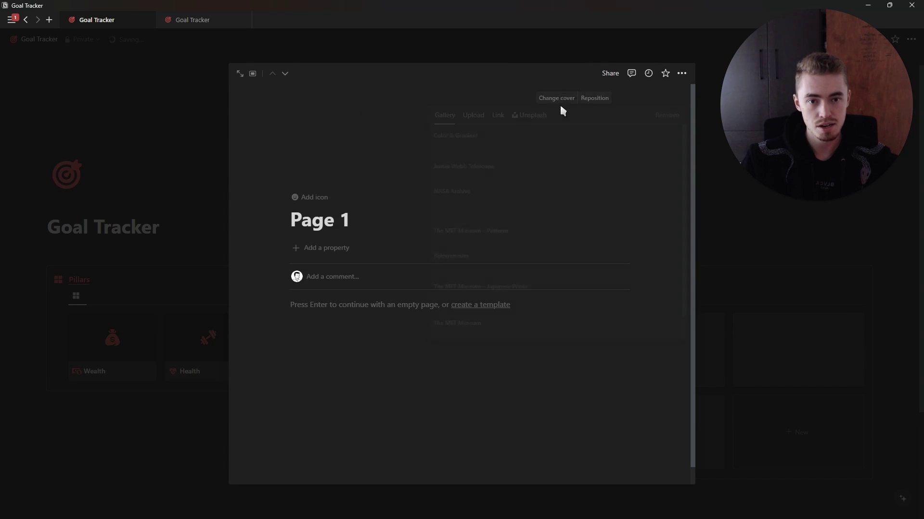
left_click(533, 116)
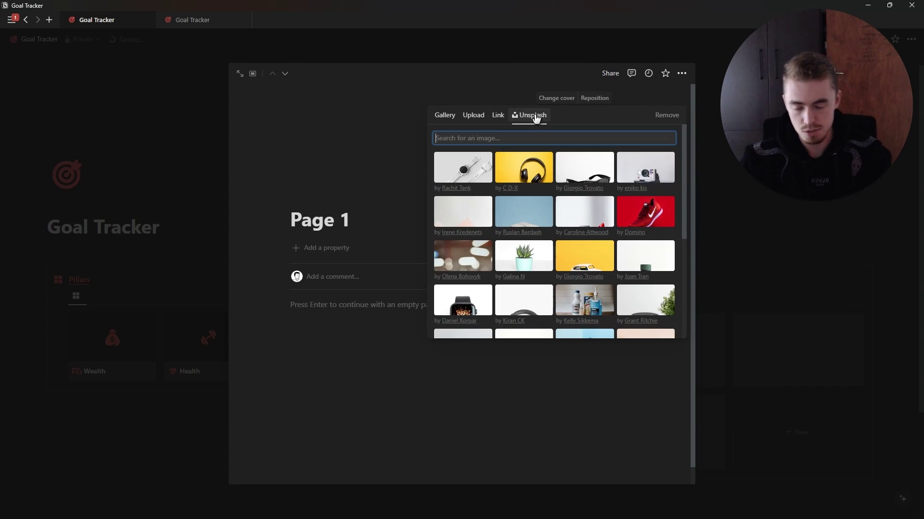
type("adventu")
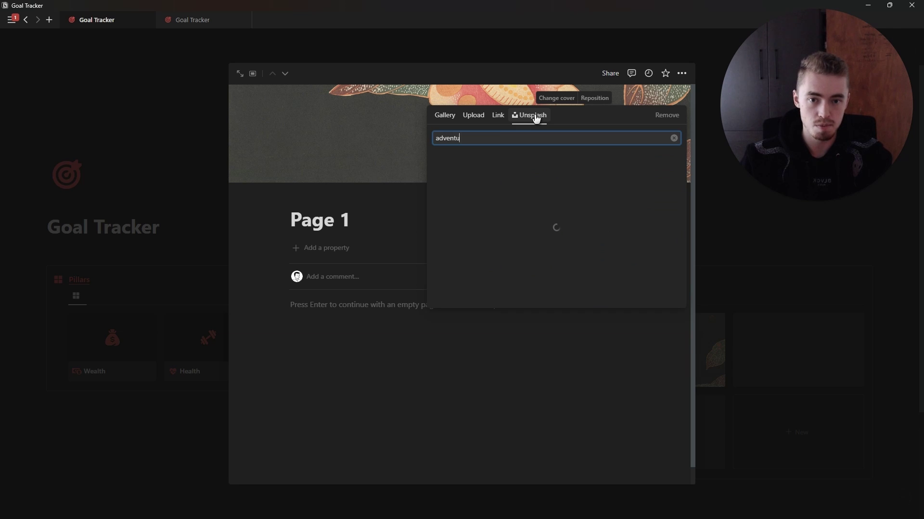
scroll(483, 195, "down", 4)
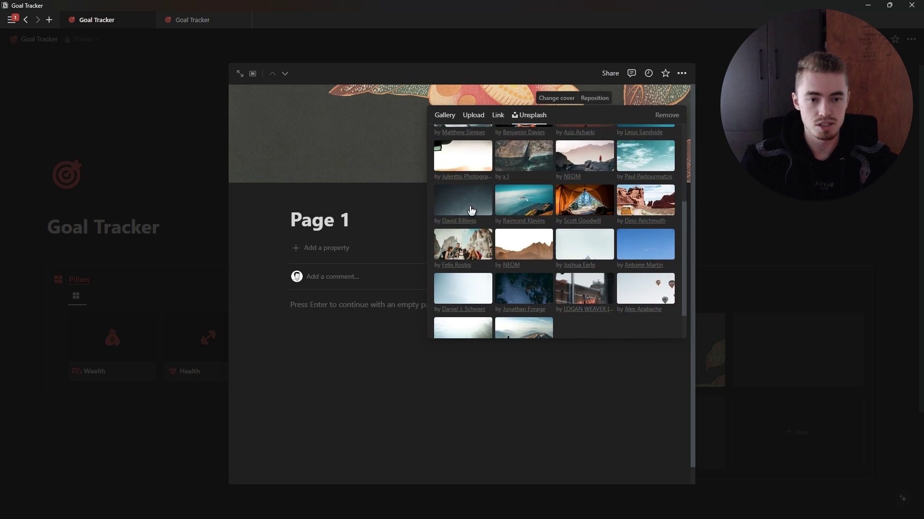
scroll(540, 236, "up", 3)
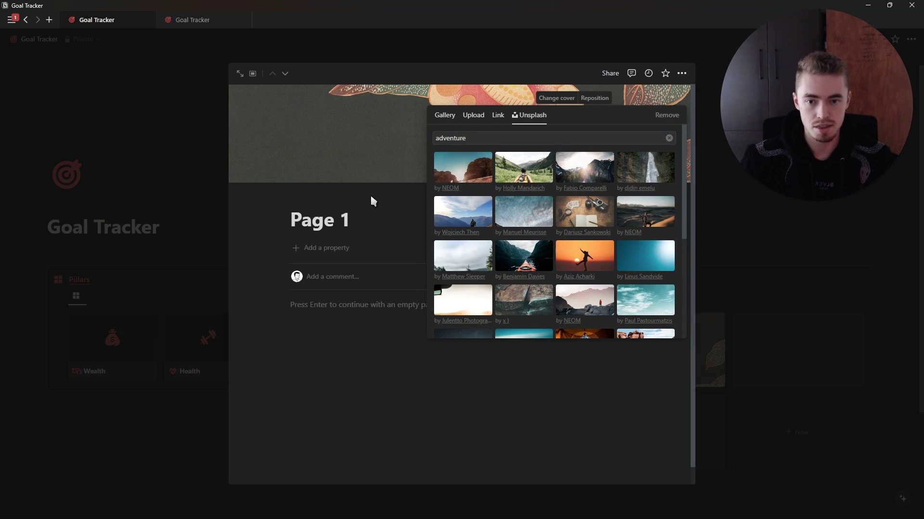
left_click(788, 303)
left_click(787, 303)
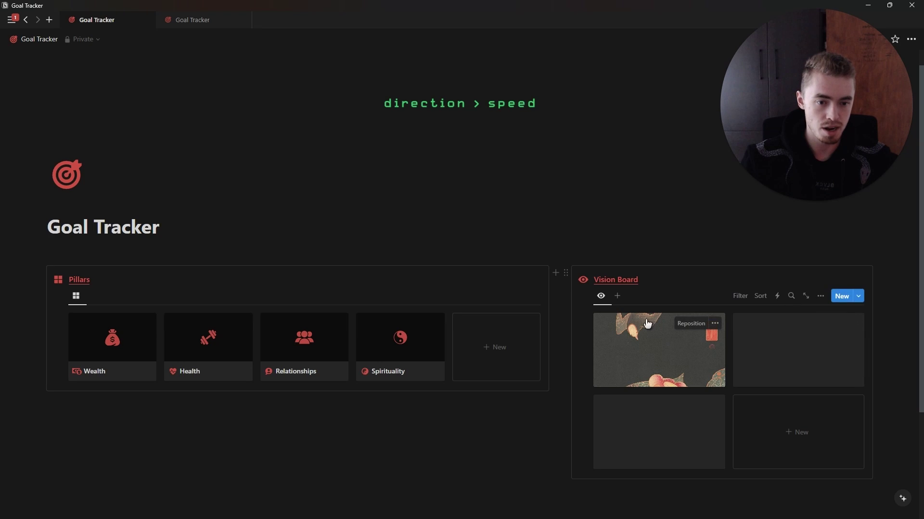
- Move the Vision Board card with the cover image behind the empty card next to it and delete that empty card
left_click_drag(644, 356, 709, 371)
right_click(693, 367)
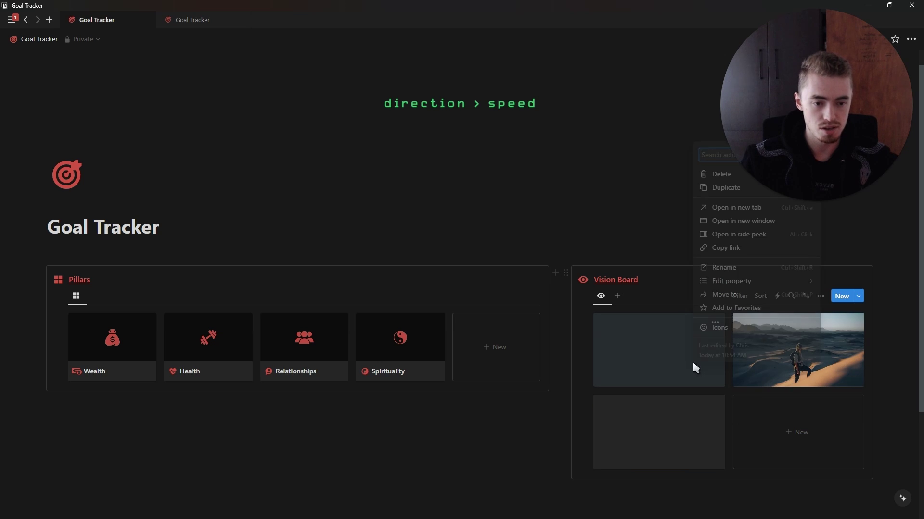
left_click(698, 174)
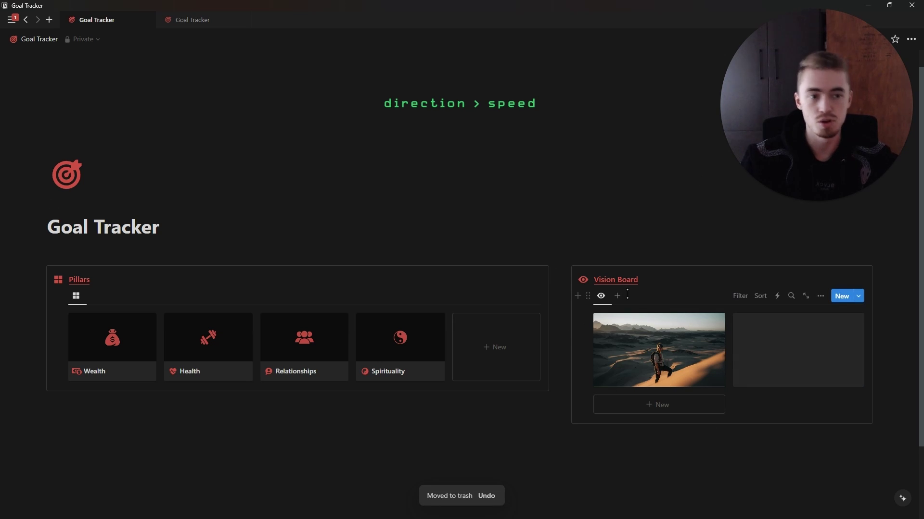
- Insert a table view below the Pillars and Vision Board columns with a new database named "Goals"
scroll(195, 375, "down", 2)
left_click(194, 376)
type("/table")
key("Down")
key("Return")
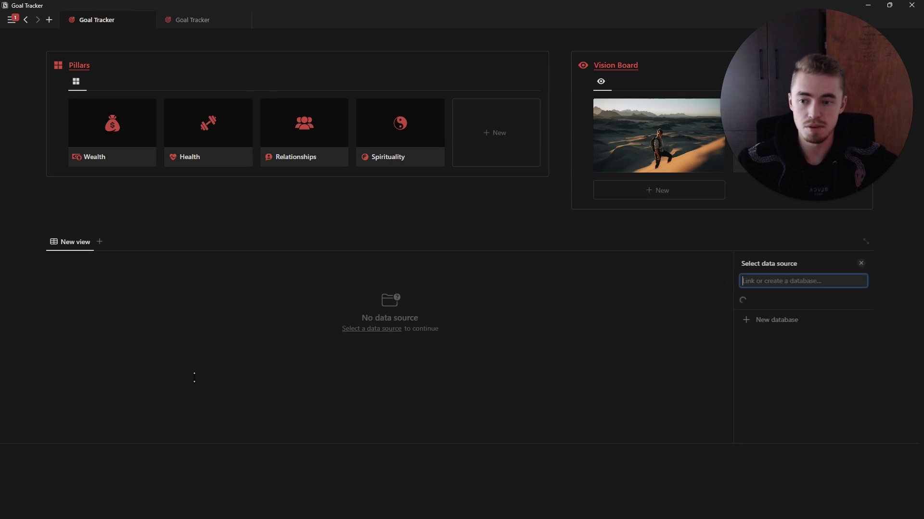
left_click(748, 427)
type("G")
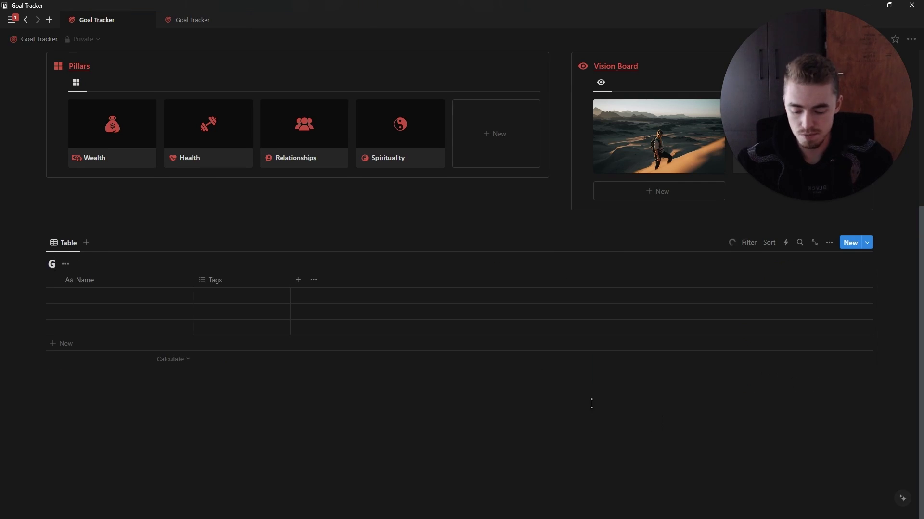
type("oals")
- Set the Goals database's icon to the red circled check mark and hide the database title
left_click(41, 242)
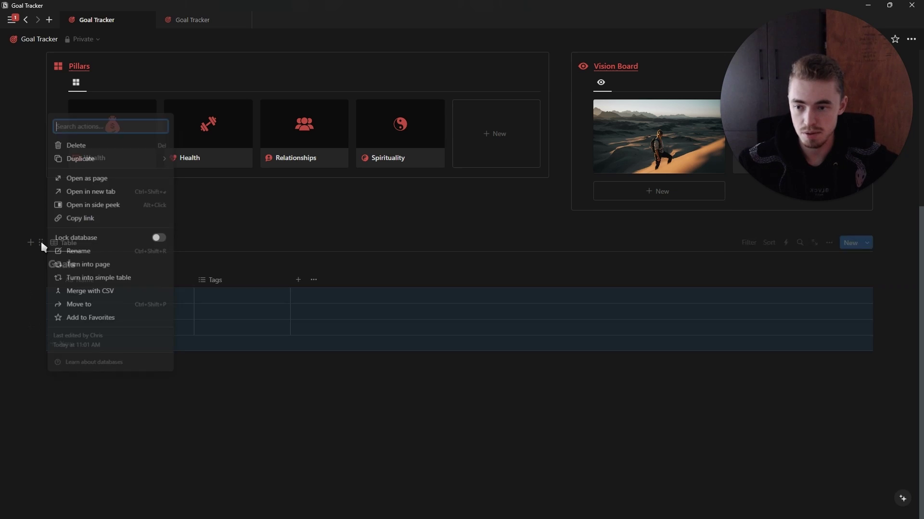
left_click(56, 251)
left_click(18, 260)
left_click(44, 278)
type("che")
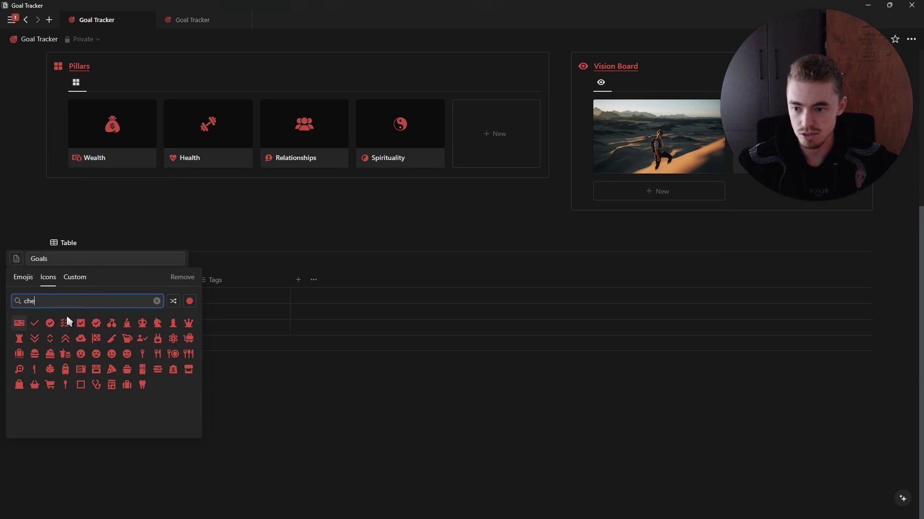
left_click(50, 322)
key("Return")
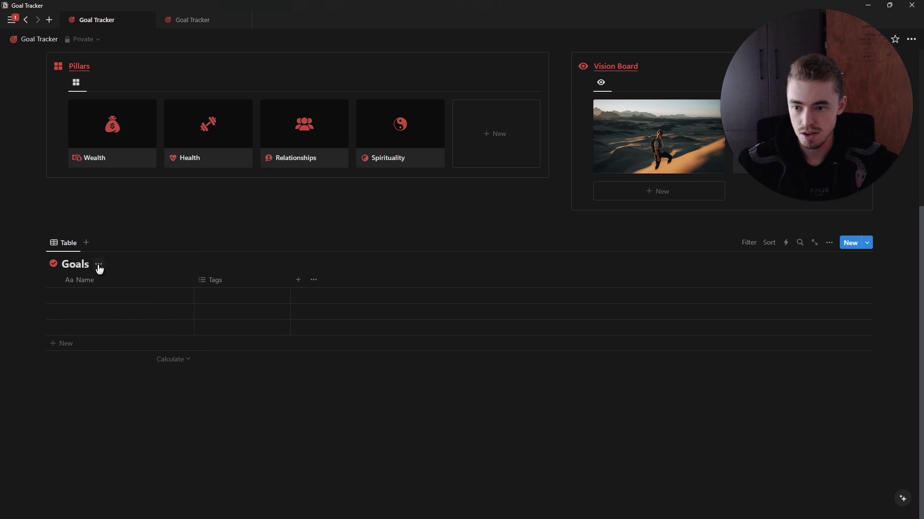
left_click(98, 264)
left_click(97, 315)
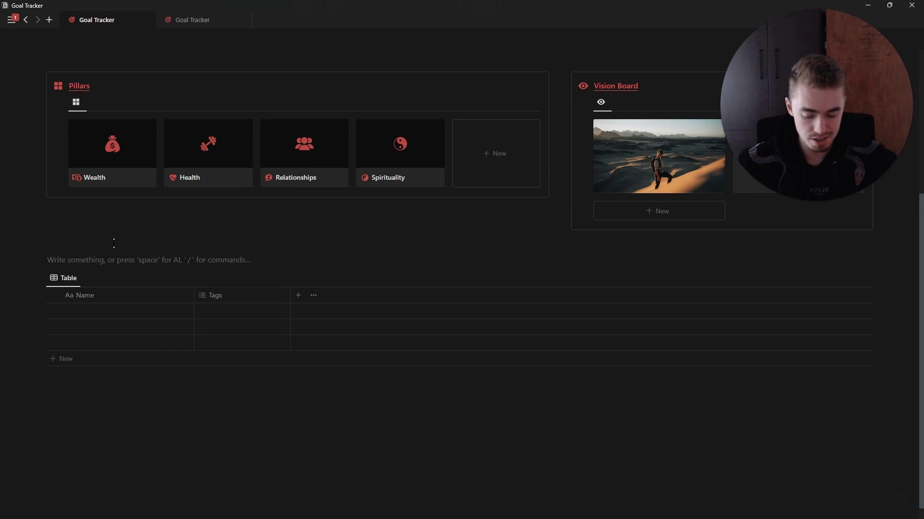
- Add a callout with the text "Goals" above the new table and move the table into it
type("/callout")
key("Return")
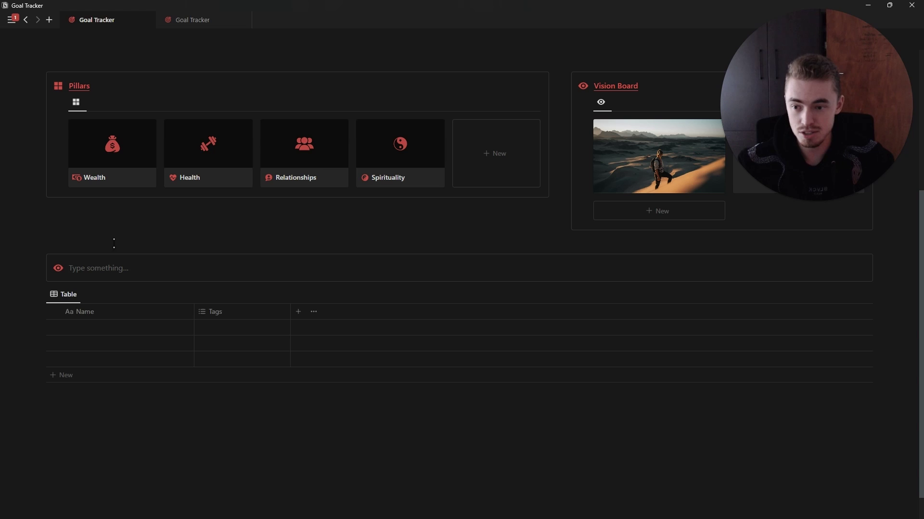
left_click_drag(41, 295, 73, 269)
- Make the "Goals" callout title red and underlined, and set the callout's icon to the red circled check mark
double_click(76, 268)
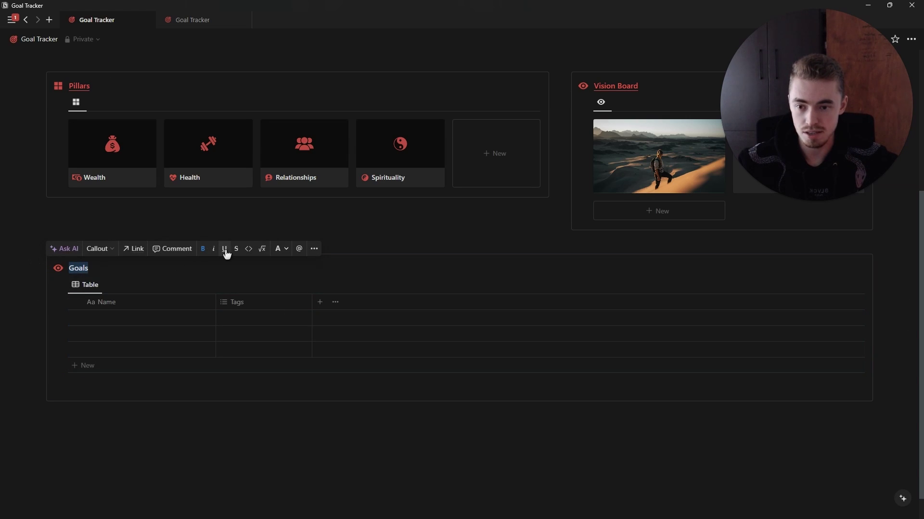
left_click(278, 250)
left_click(267, 350)
left_click(58, 268)
left_click(19, 345)
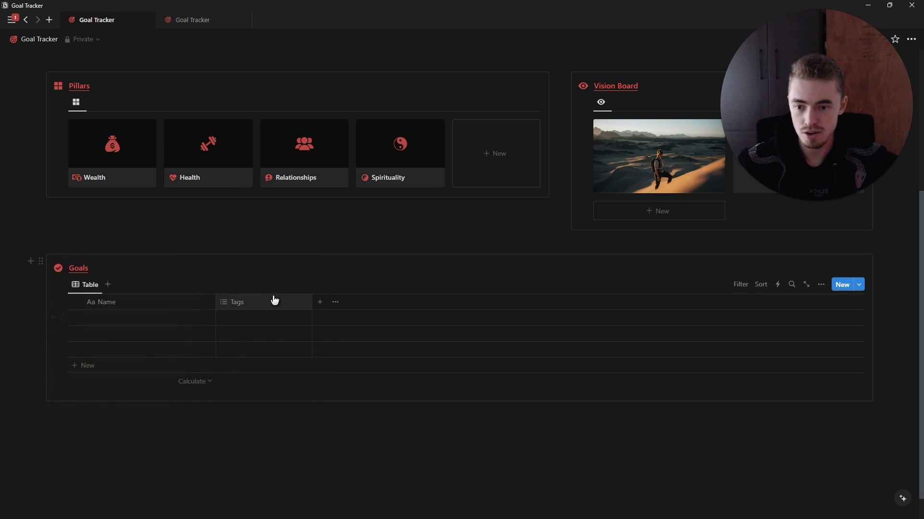
- Delete the Tags property from the Goals database
left_click(271, 301)
left_click(257, 460)
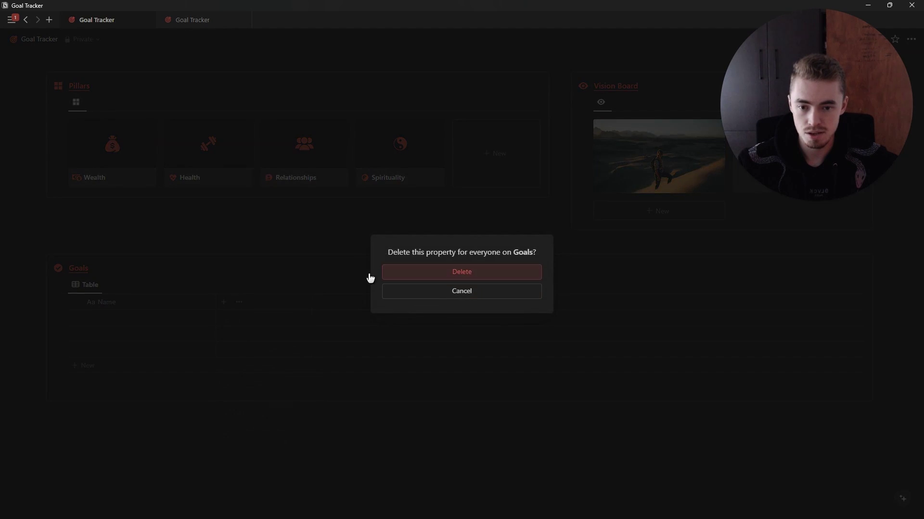
left_click(411, 271)
- Clear the Goals table view's name and set its view icon to the circled check mark
left_click(81, 285)
left_click(87, 305)
key("BackSpace")
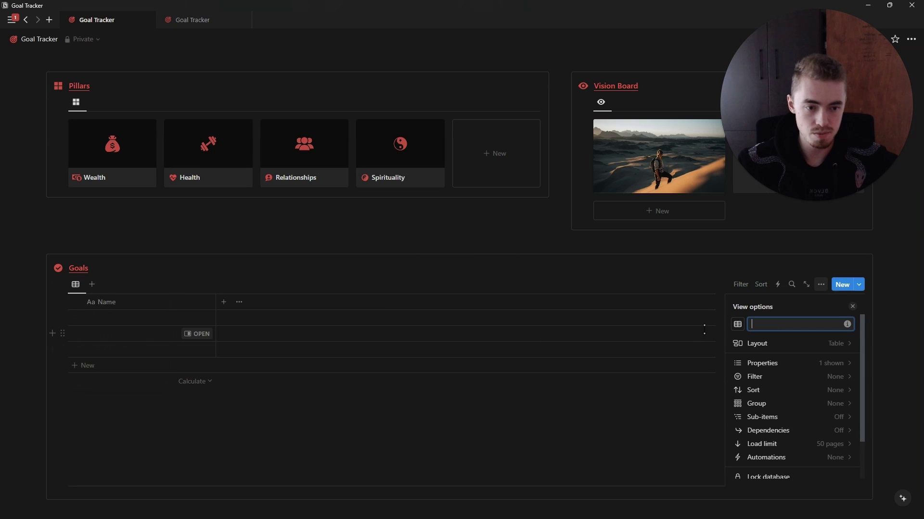
left_click(738, 324)
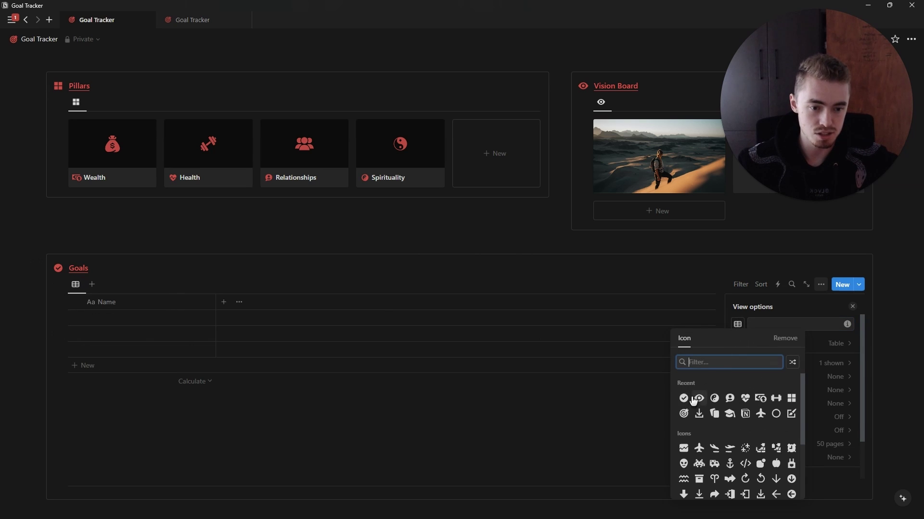
left_click(683, 398)
left_click(853, 307)
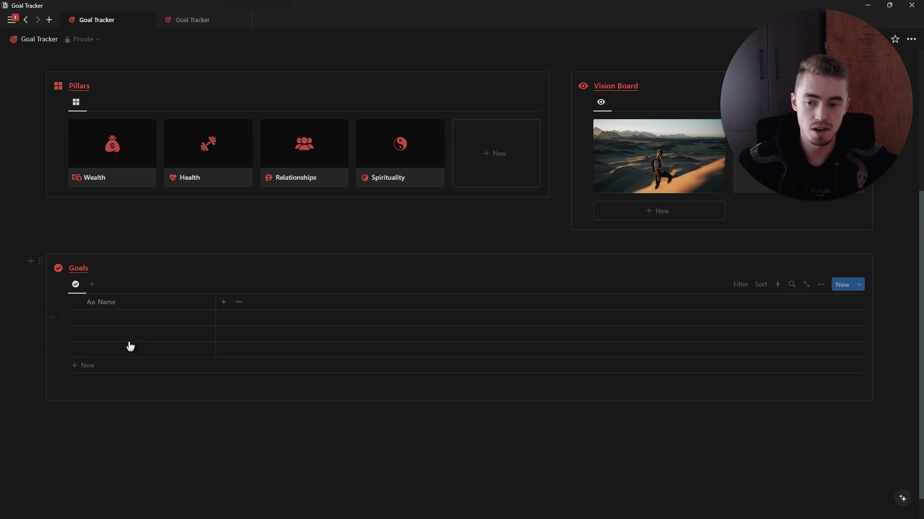
- Name the first two goals "Get to $10k MRR" and "Gain 10kg of muscle"
left_click(121, 319)
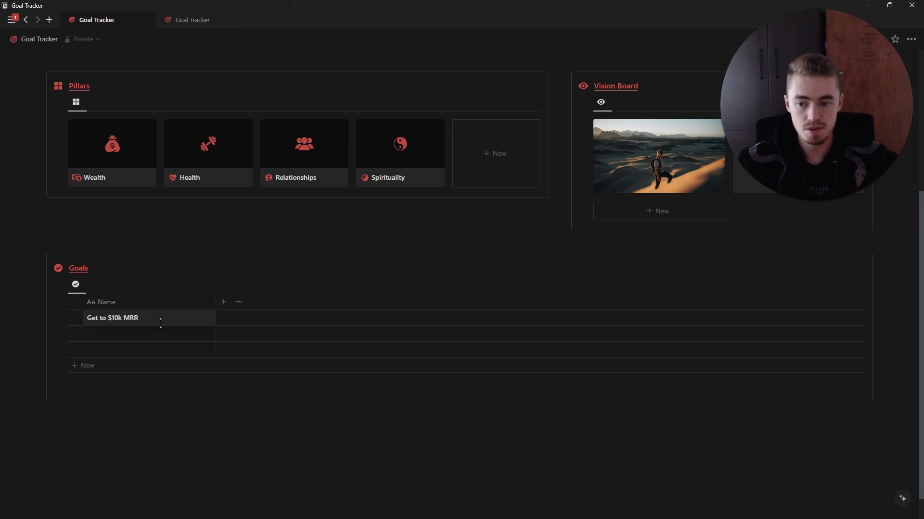
key("Escape")
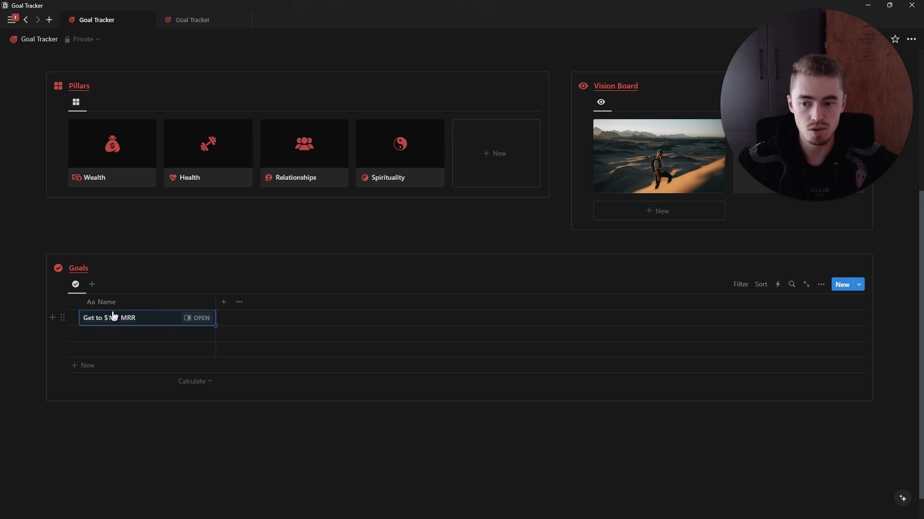
left_click(145, 324)
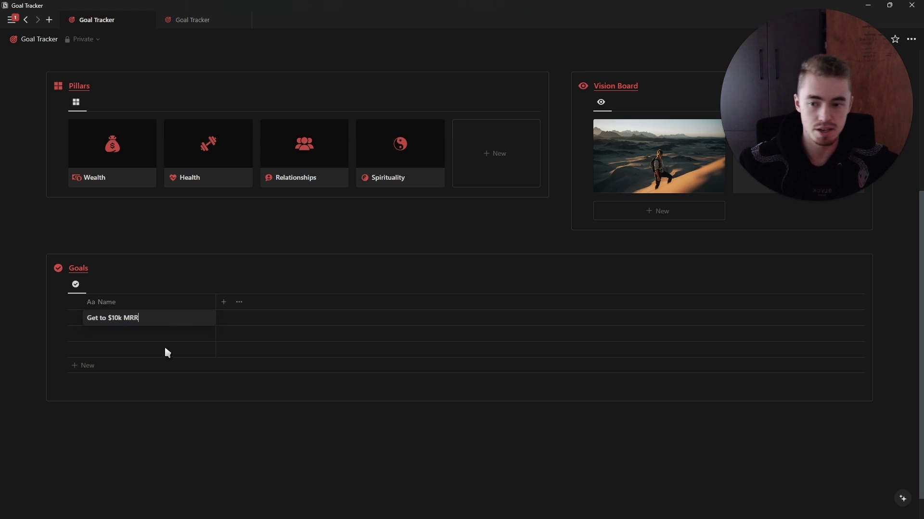
key("Escape")
left_click(137, 334)
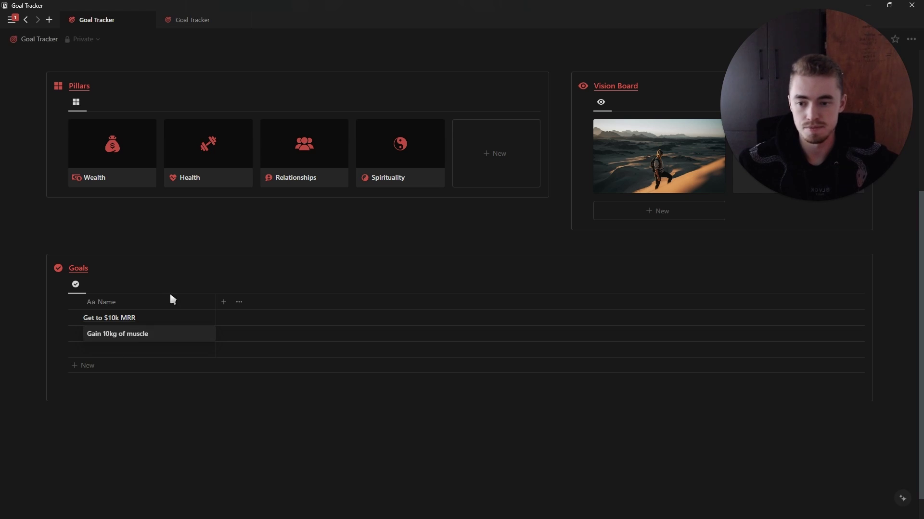
key("Escape")
- Add a relation property named "Pillars" linked to the Pillars database and shown on Pillars as well
left_click(224, 301)
type("re")
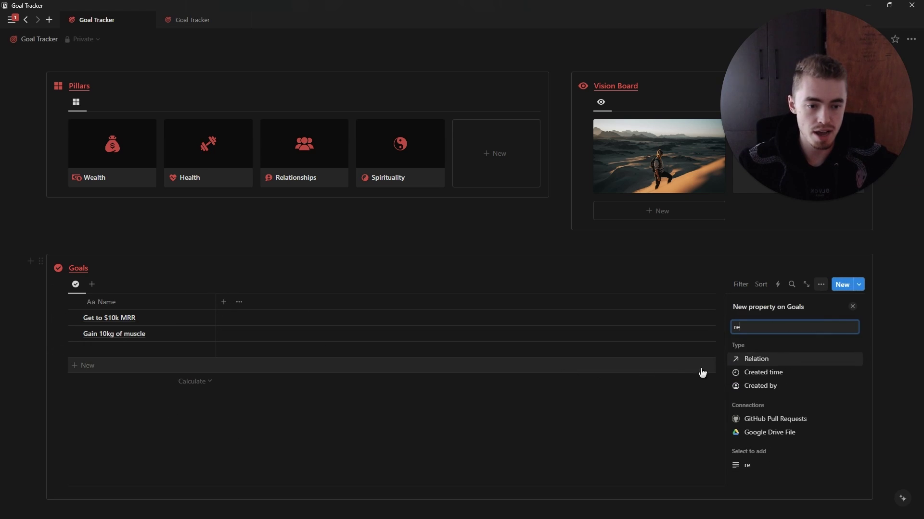
left_click(753, 359)
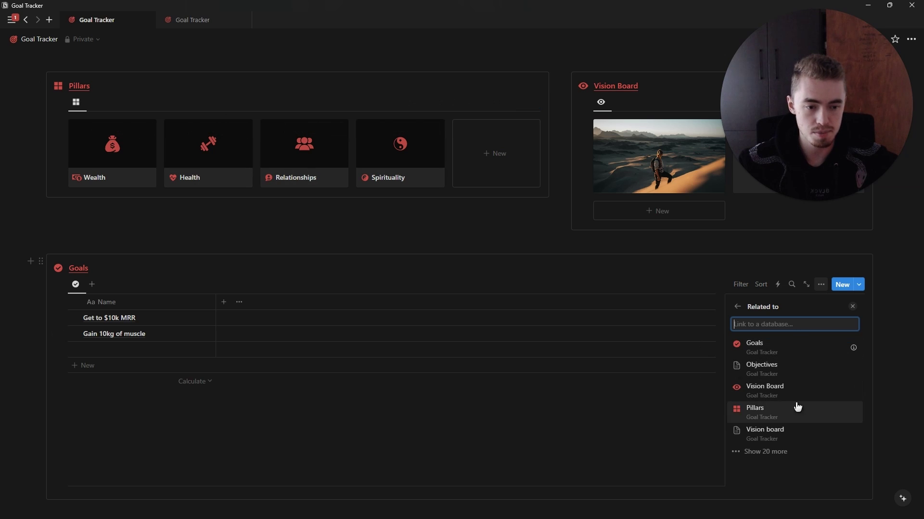
left_click(786, 412)
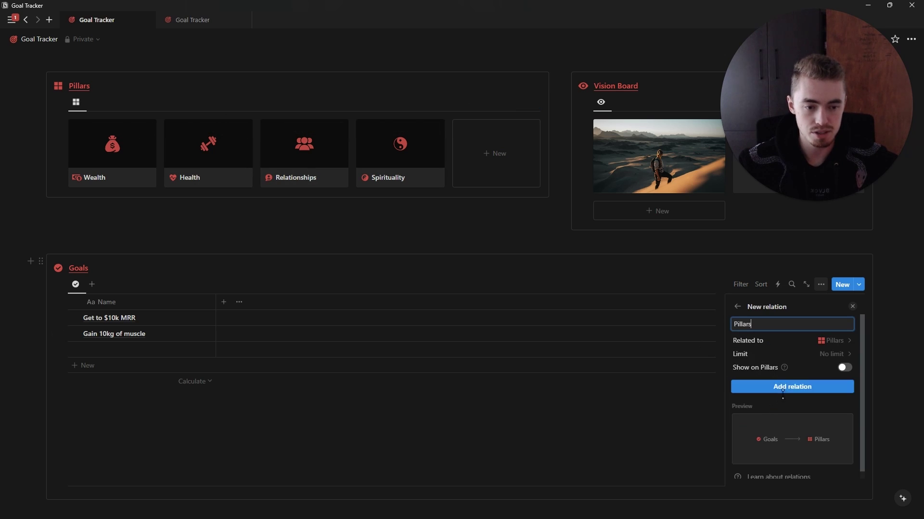
left_click(751, 369)
left_click(781, 421)
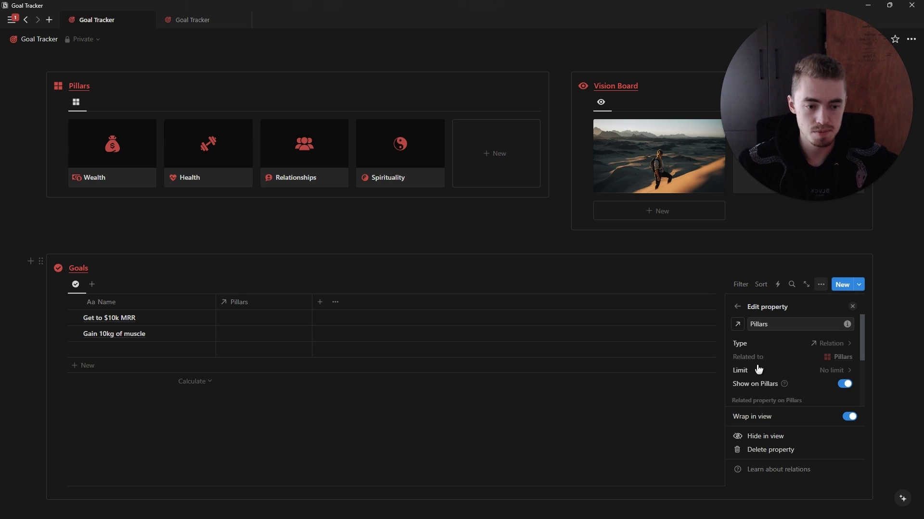
- Set the icon of the Goals table's Pillars property to the four-square grid
left_click(738, 324)
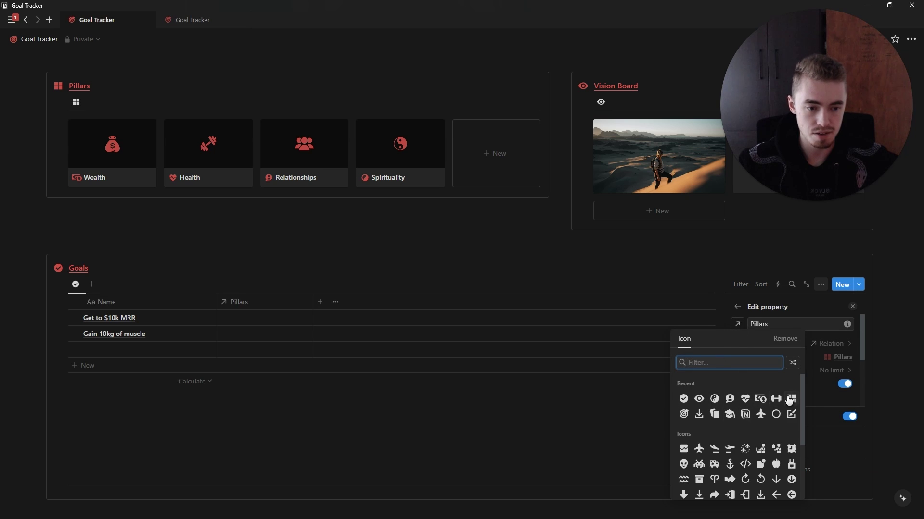
left_click(789, 399)
left_click(853, 307)
- In the Wealth pillar page, set the Goals property's icon to the circled check mark
left_click(124, 166)
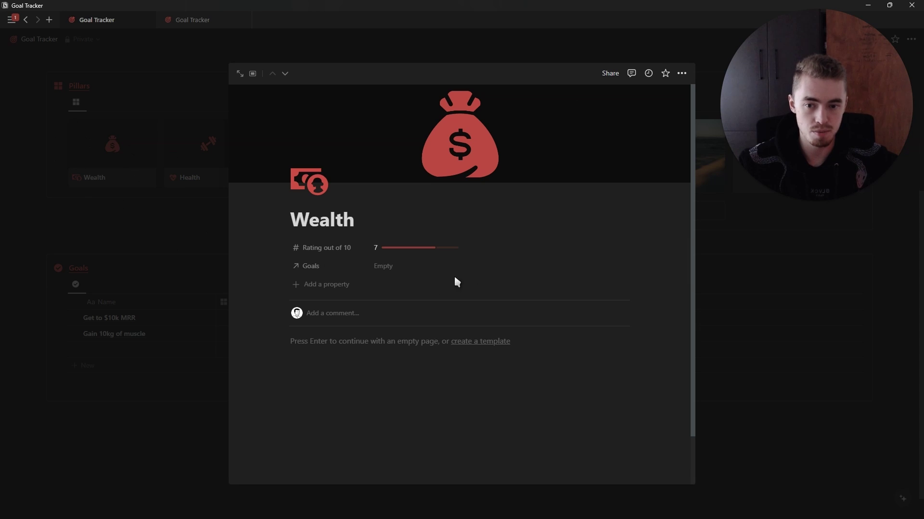
left_click(305, 268)
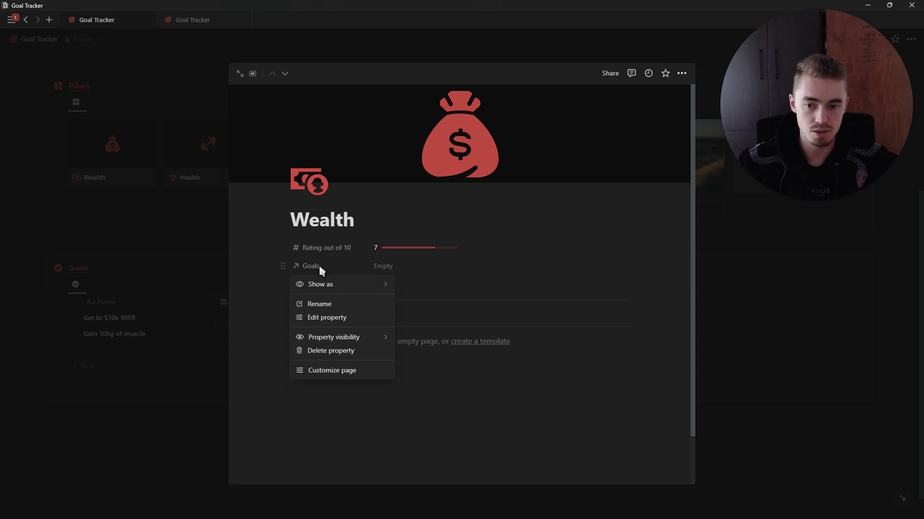
left_click(310, 315)
left_click(303, 288)
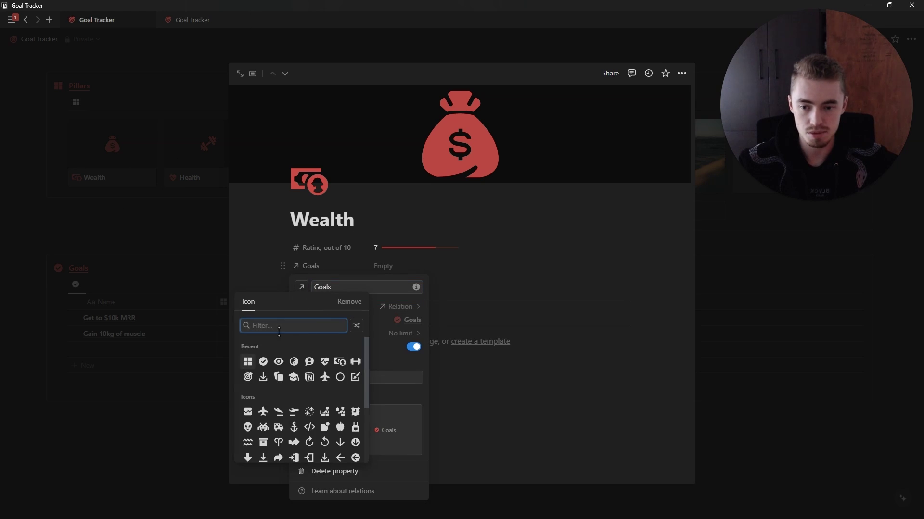
left_click(263, 362)
left_click(319, 270)
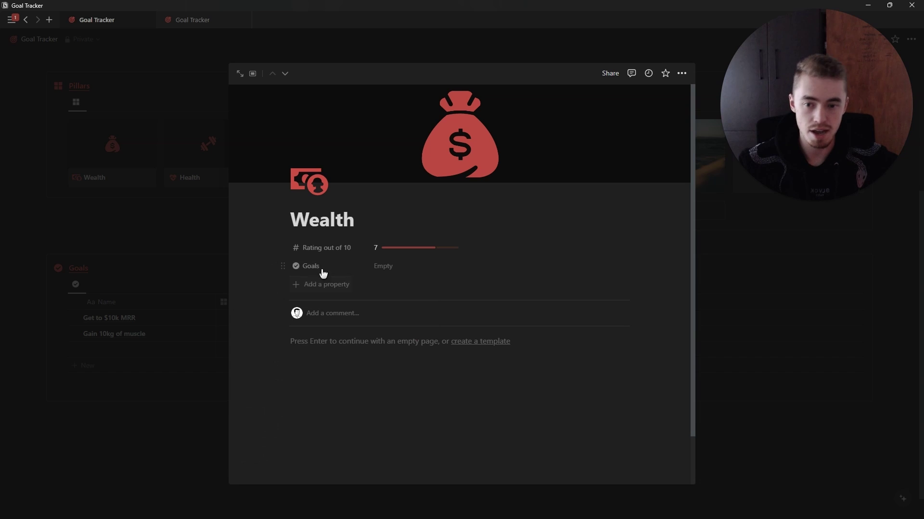
- Display the Goals relation as a page section in the Wealth page and close the page
left_click(319, 269)
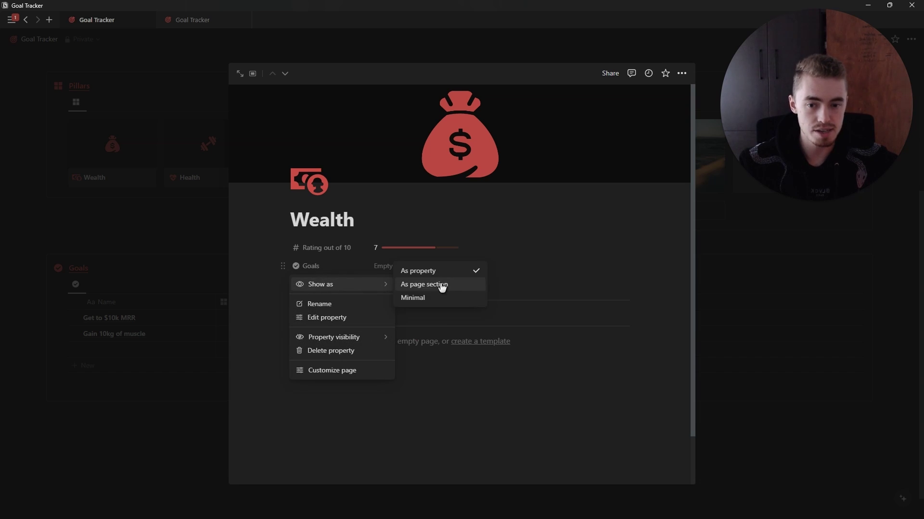
left_click(440, 286)
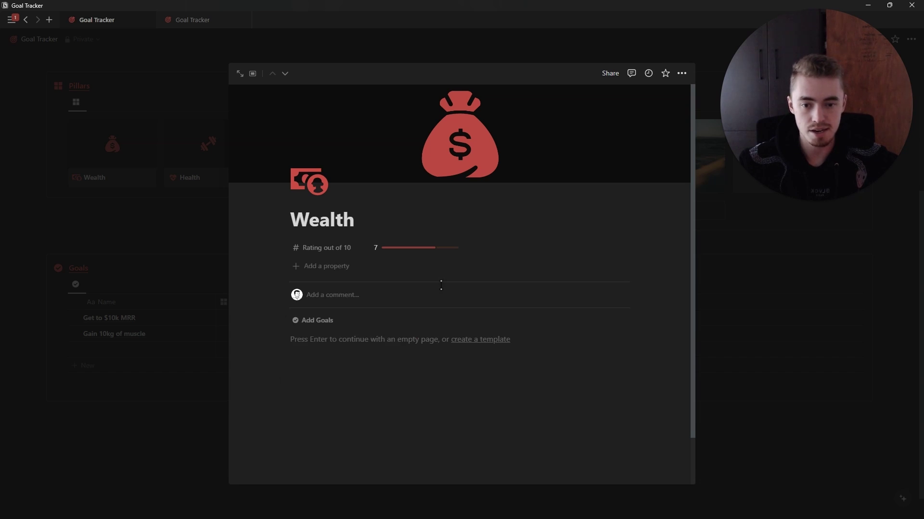
left_click(177, 267)
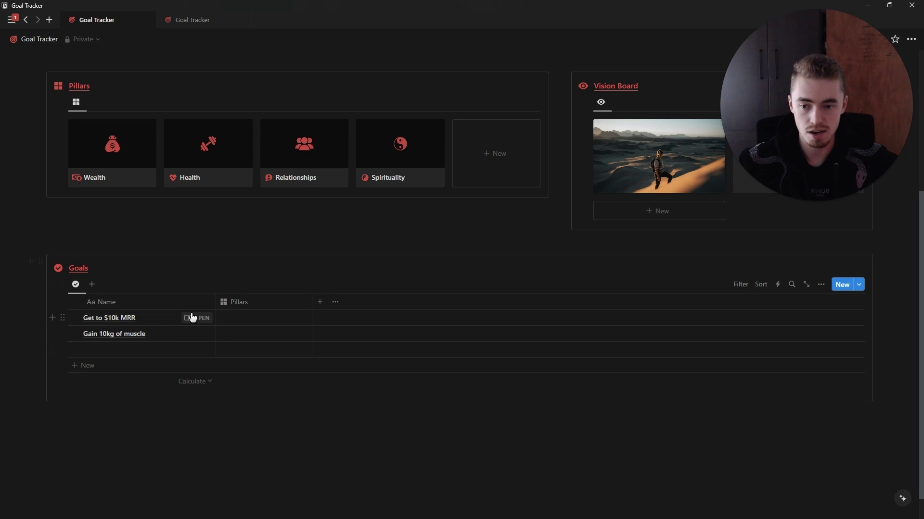
- Link the goal "Get to $10k MRR" to the Wealth pillar and "Gain 10kg of muscle" to the Health pillar
left_click(253, 322)
key("Return")
key("Escape")
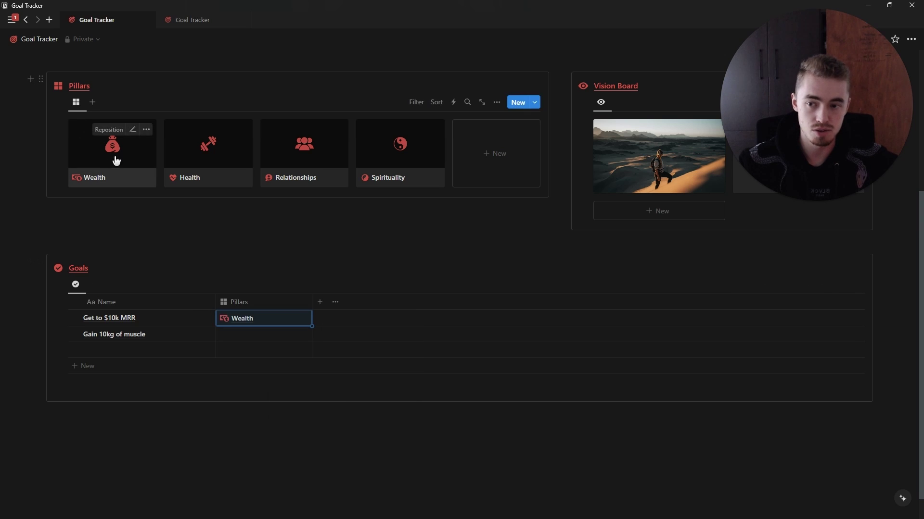
key("Down")
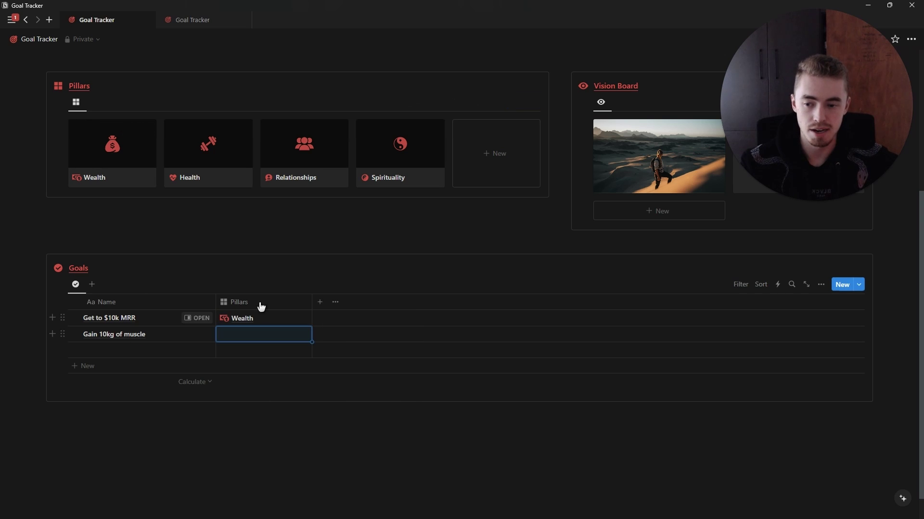
left_click(276, 336)
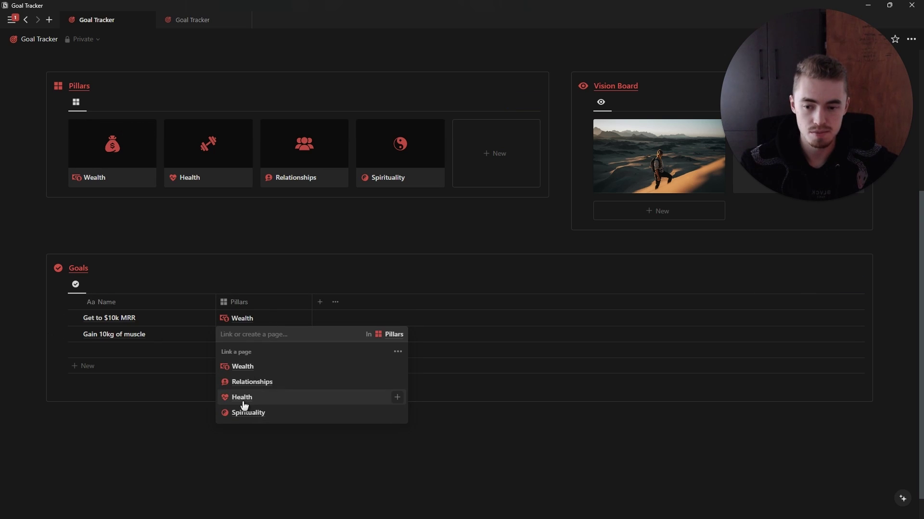
left_click(243, 404)
key("Escape")
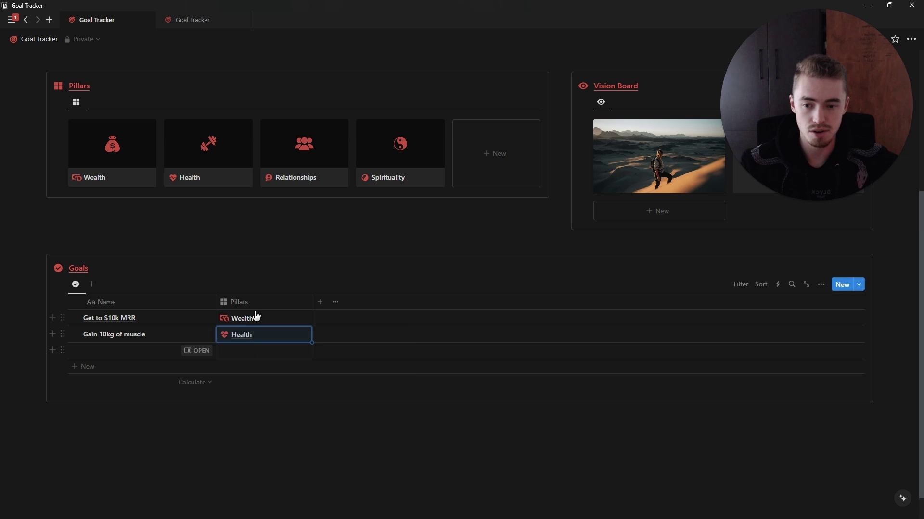
- In the Health pillar page, set the "Rating out of 10" property's icon to the line chart and close the page
left_click(112, 150)
left_click(284, 73)
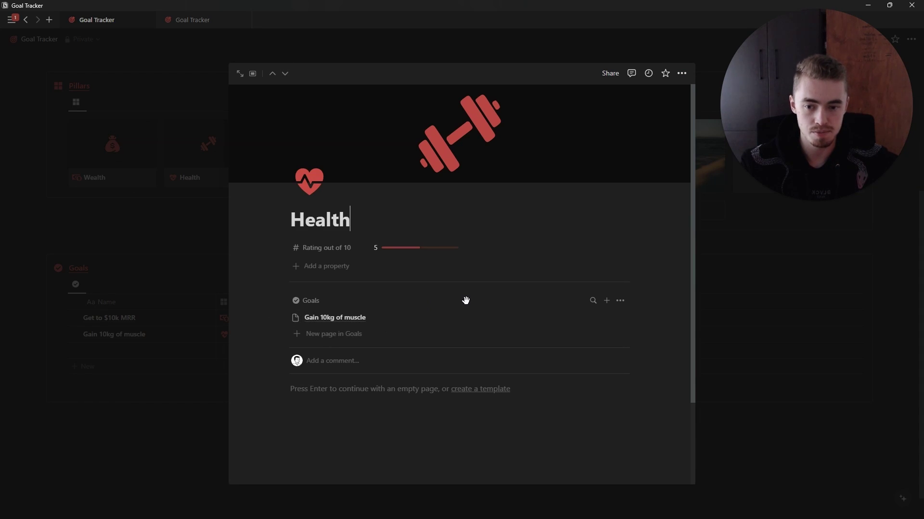
left_click(320, 248)
left_click(326, 270)
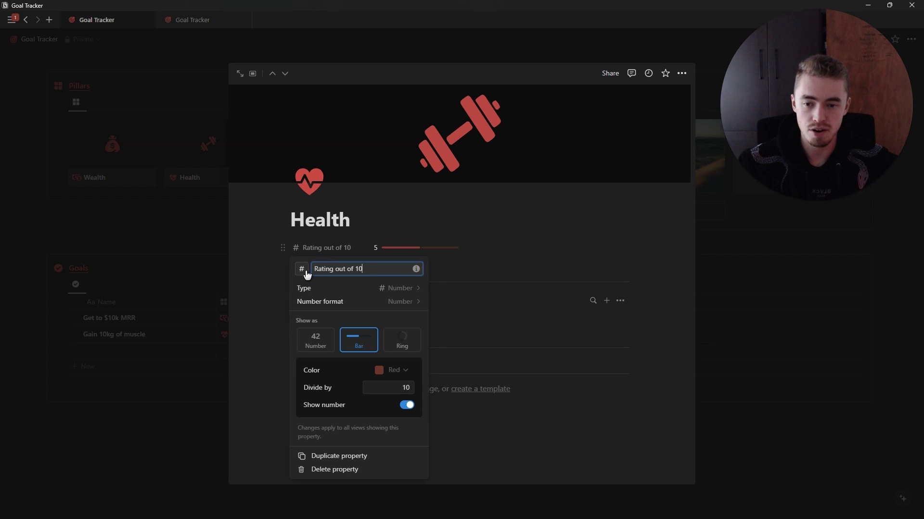
left_click(305, 267)
type("char")
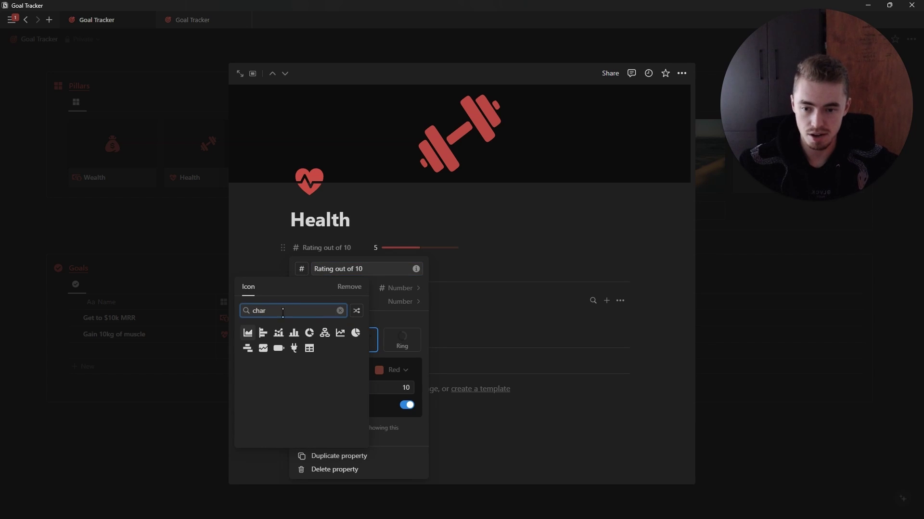
left_click(340, 333)
key("Escape")
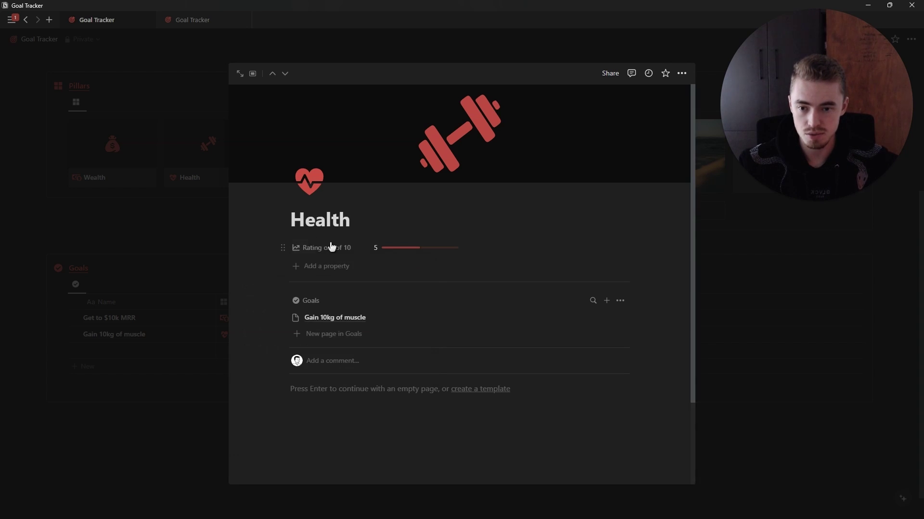
left_click(196, 296)
- Delete the empty row from the Goals table and create a new template for the Goals database
left_click_drag(879, 362, 865, 350)
key("Delete")
left_click(859, 285)
left_click(798, 346)
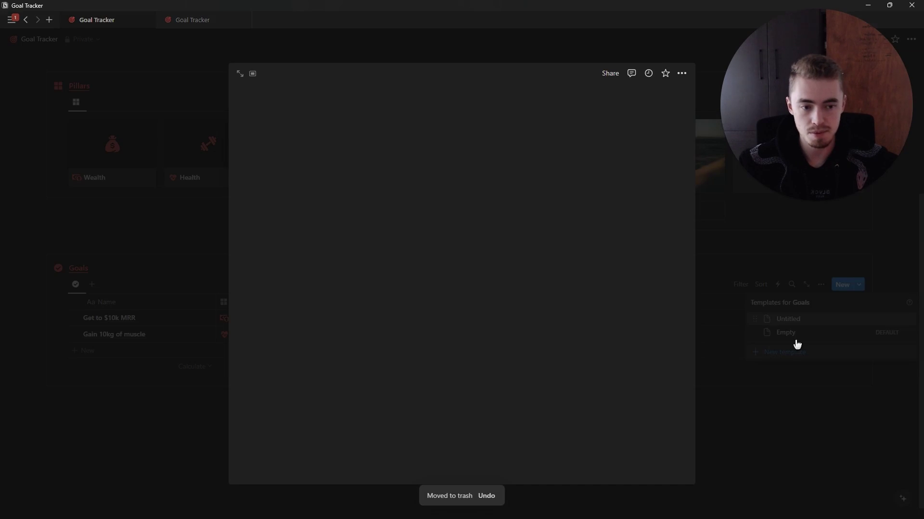
- Add an icon to the new Goals template, picking a red circle-style one from the icons matching "circl"
left_click(311, 130)
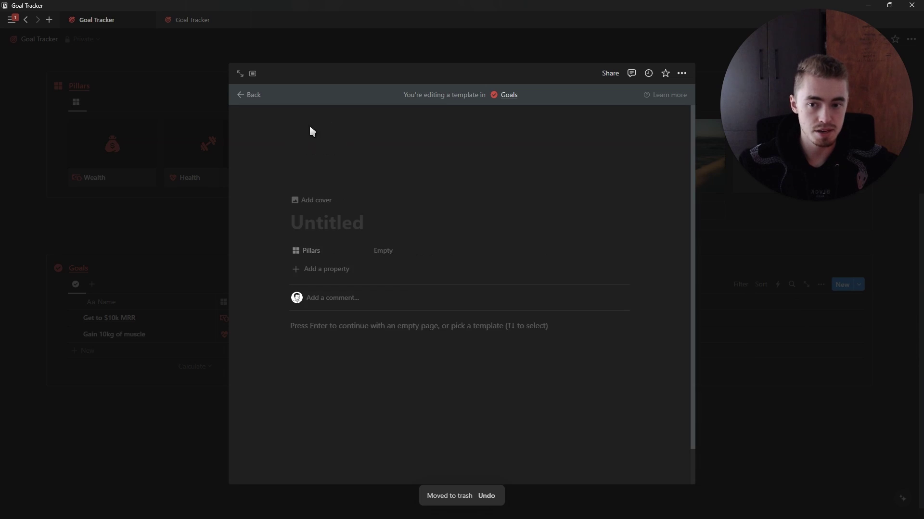
left_click(303, 181)
left_click(254, 201)
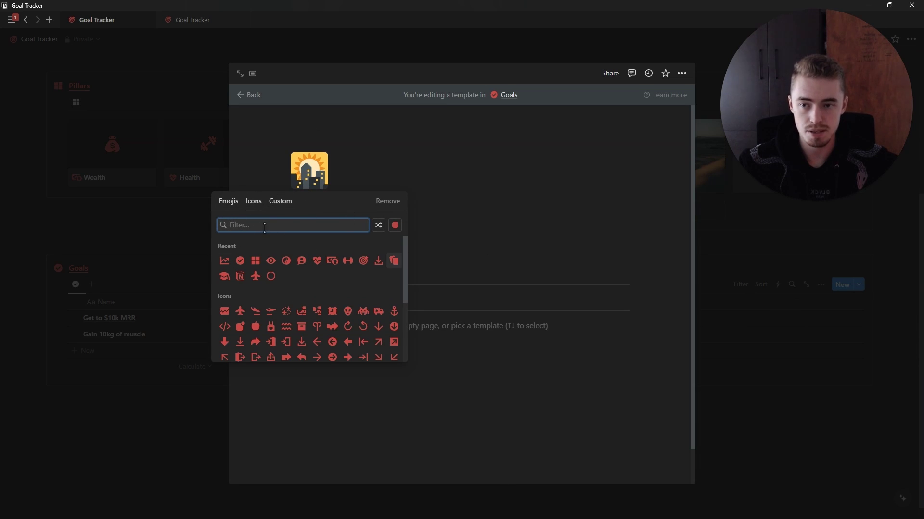
type("circl")
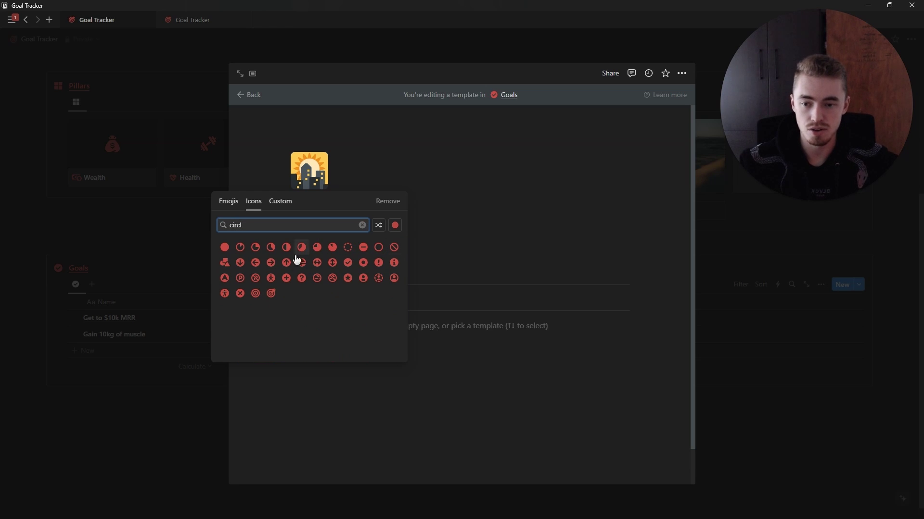
left_click(225, 278)
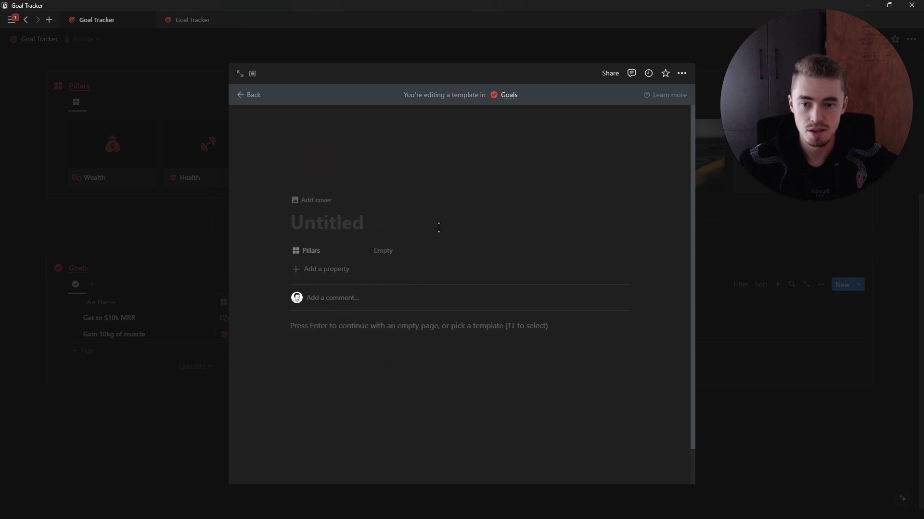
- Close the template editor and set the untitled template as the default for the Goals database
left_click(793, 272)
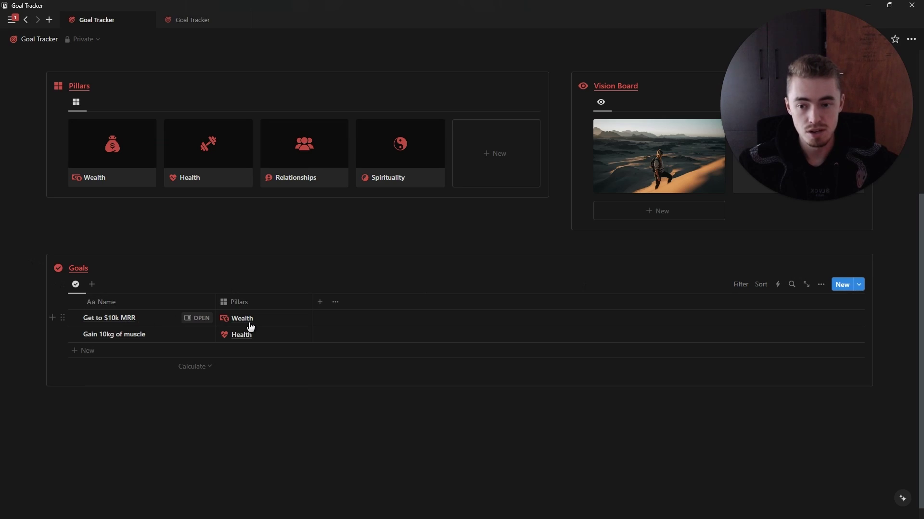
left_click(859, 285)
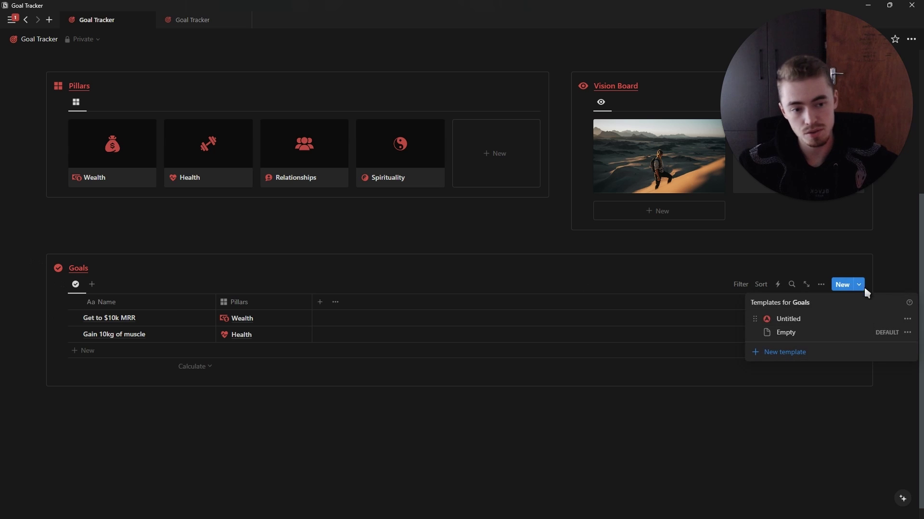
left_click(907, 320)
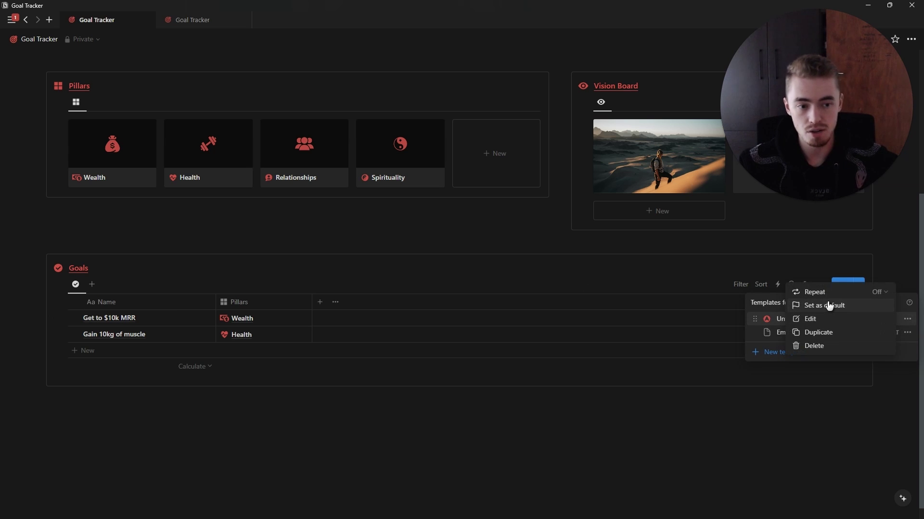
left_click(829, 306)
left_click(472, 268)
left_click(152, 268)
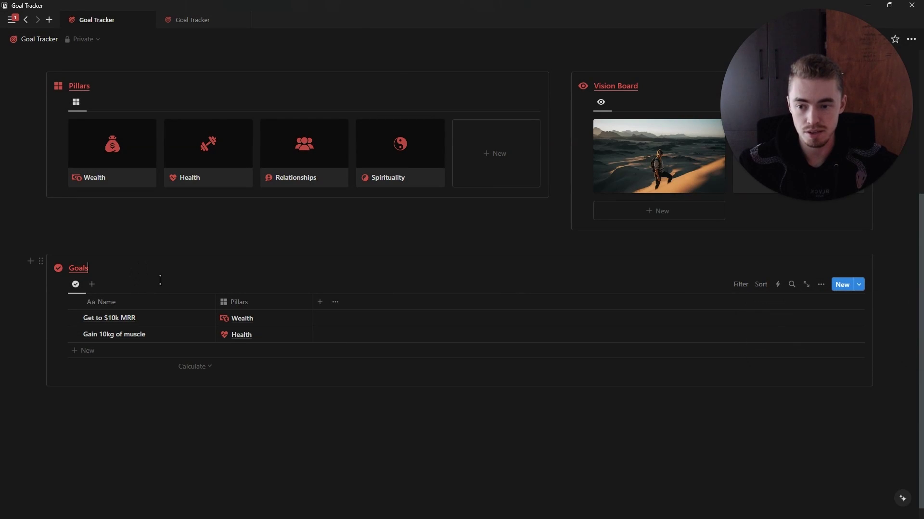
left_click(859, 287)
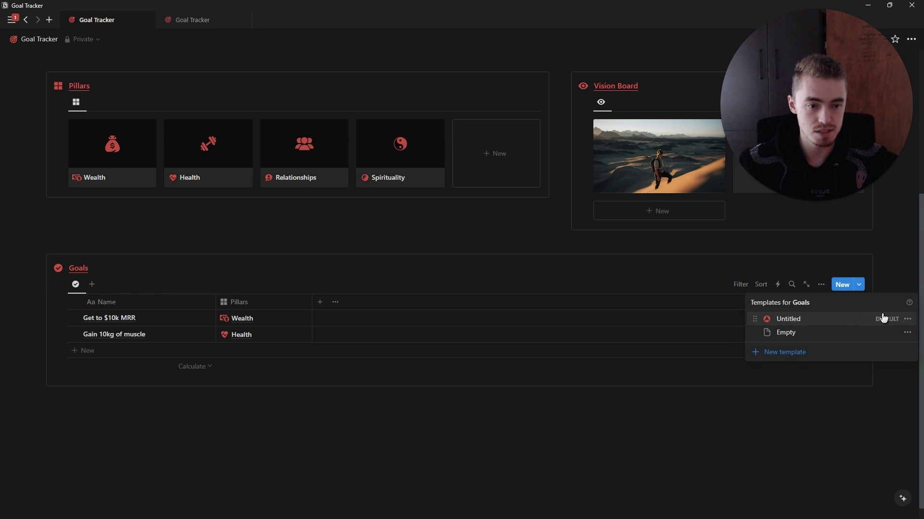
left_click(862, 286)
- Add three blank goals to the Goals table to try out the default template
left_click(216, 353)
left_click(192, 370)
left_click(186, 385)
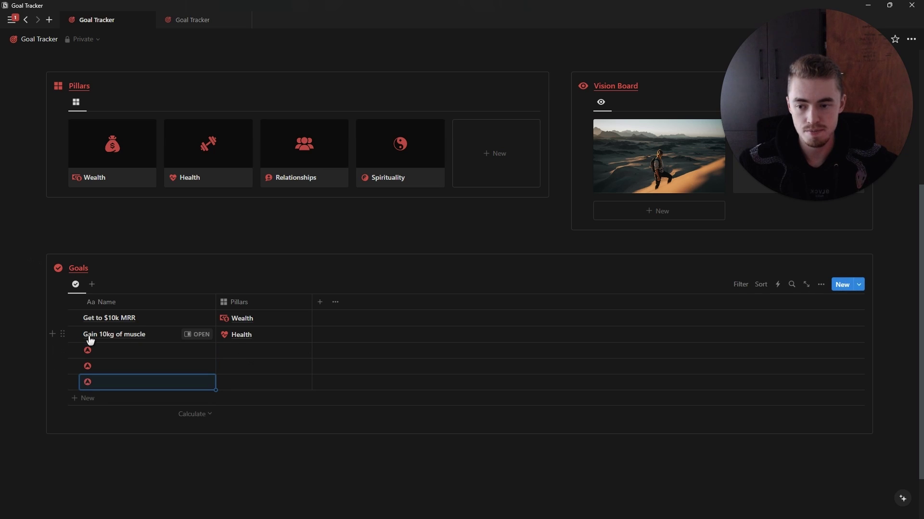
- Open the goal "Gain 10kg of muscle" and give it the red dumbbell icon
left_click(196, 336)
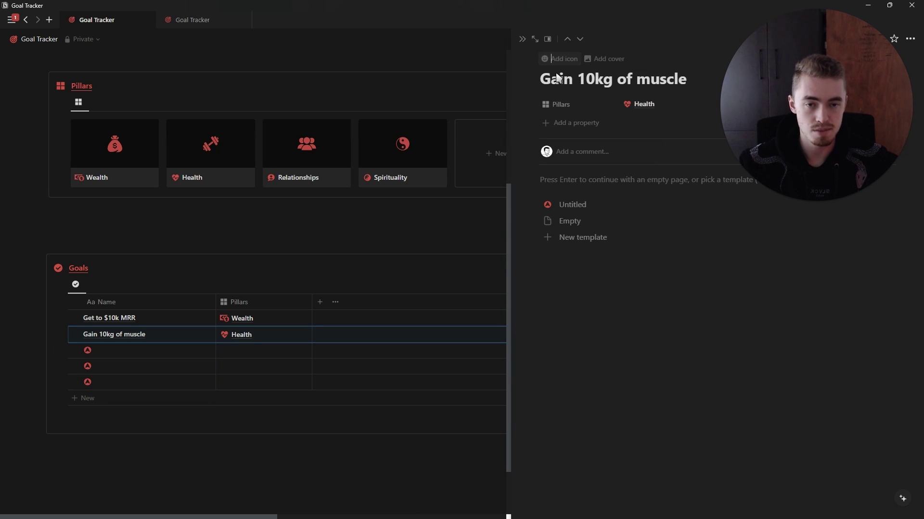
left_click(560, 58)
left_click(548, 78)
left_click(493, 99)
left_click(603, 159)
- Give the goal "Get to $10k MRR" the red banknote icon from the "money" matches and close its page
left_click(190, 318)
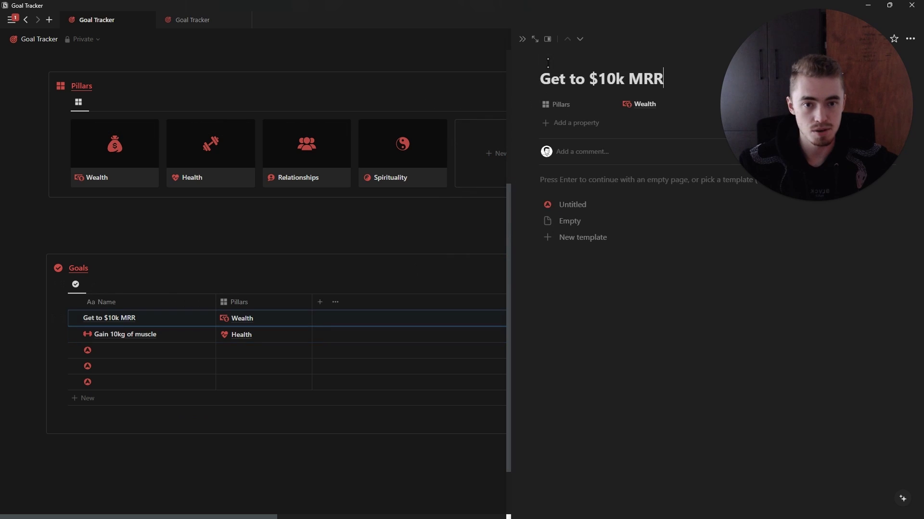
left_click(547, 61)
left_click(548, 78)
left_click(493, 98)
type("money")
left_click(495, 145)
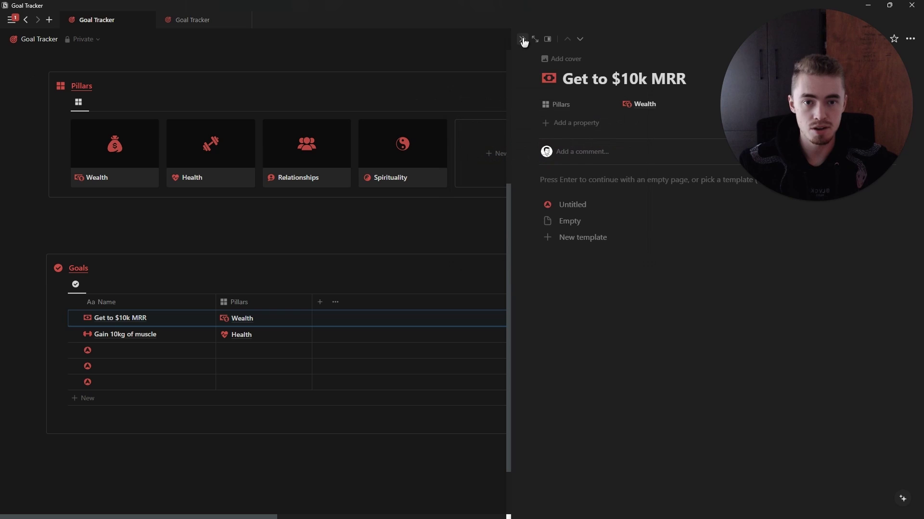
left_click(523, 39)
- Delete the three blank goals from the Goals table
left_click_drag(762, 344, 686, 394)
key("Delete")
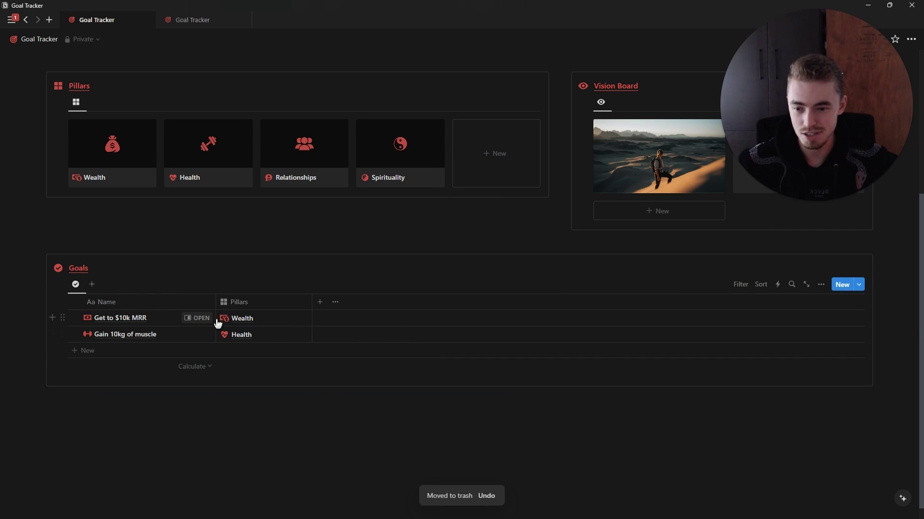
- Try the default template again by adding two blank goals to the Goals table, and remove them
scroll(122, 365, "up", 2)
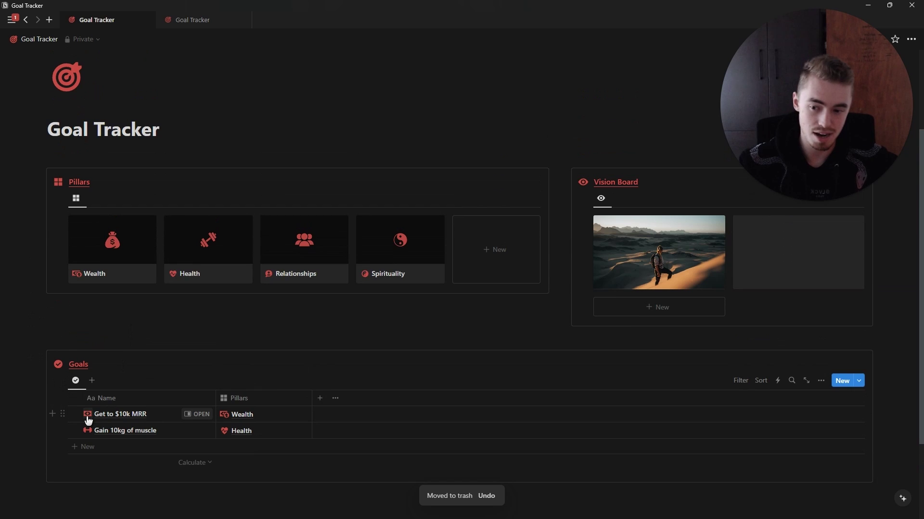
scroll(250, 415, "down", 2)
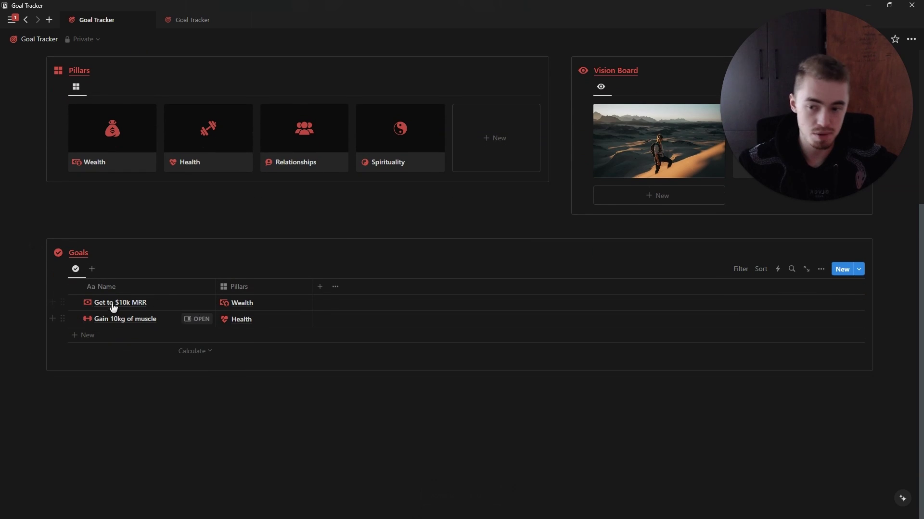
left_click(278, 325)
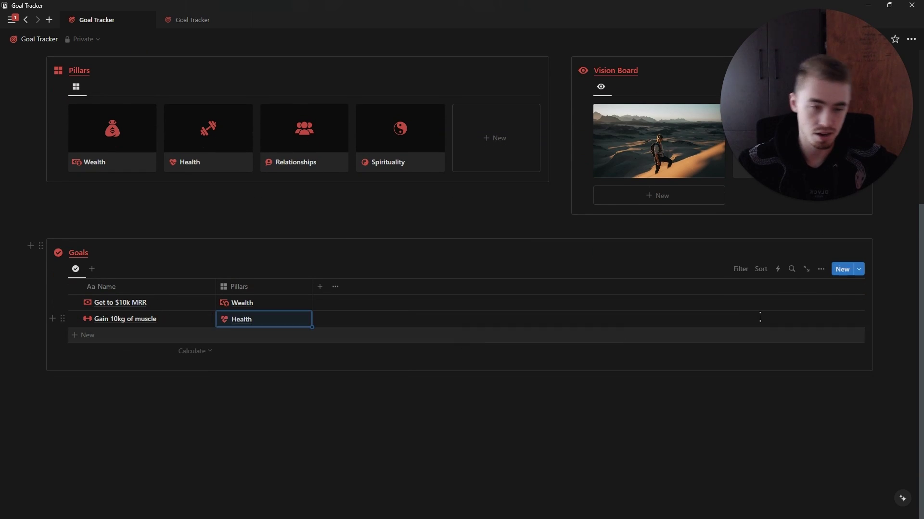
left_click(859, 270)
key("Escape")
left_click(289, 337)
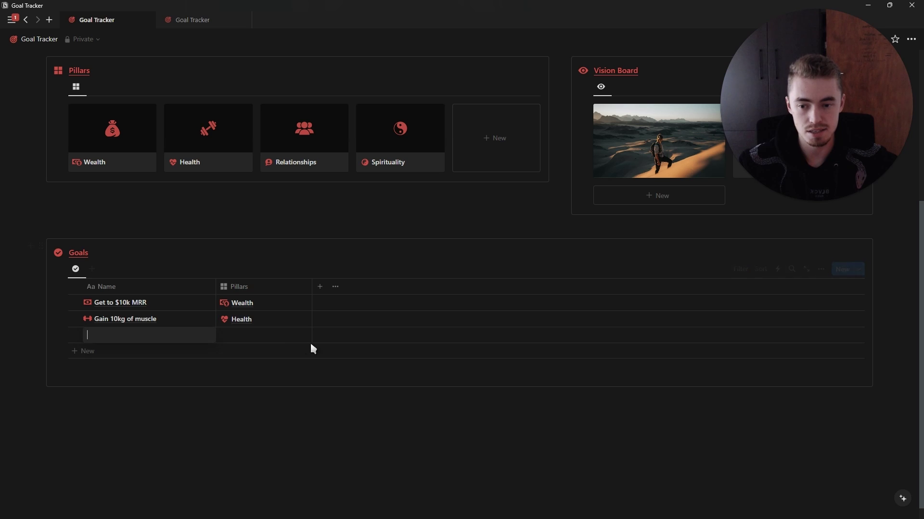
left_click(260, 358)
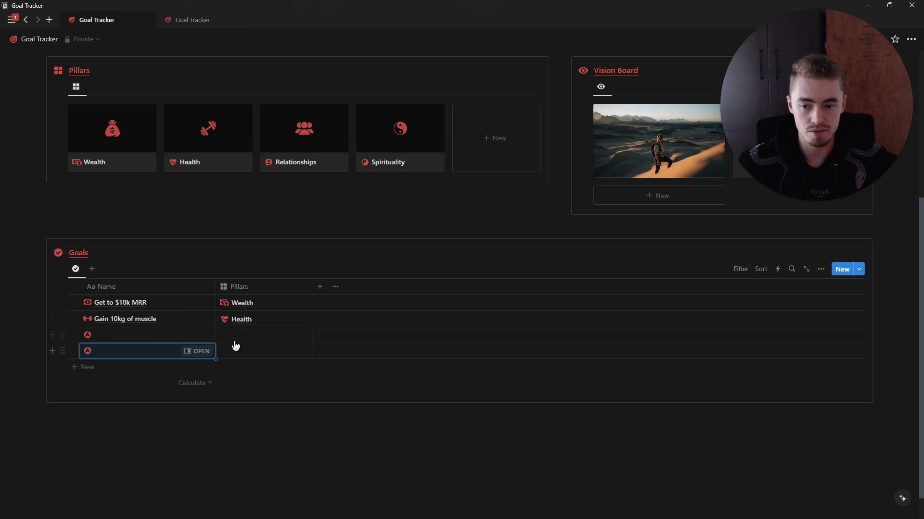
left_click(150, 394)
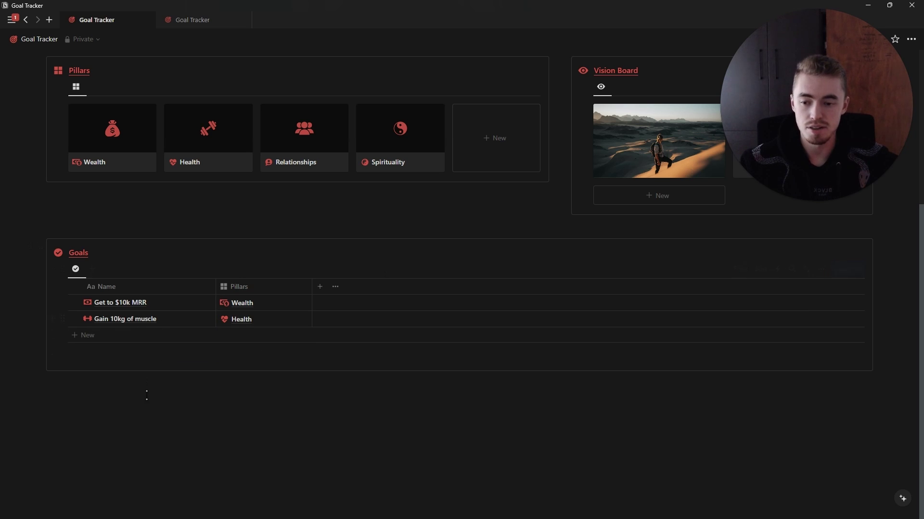
- Insert a table view with a new database below the Goals section and title it "Key Results"
left_click_drag(52, 370, 51, 394)
type("/tabl")
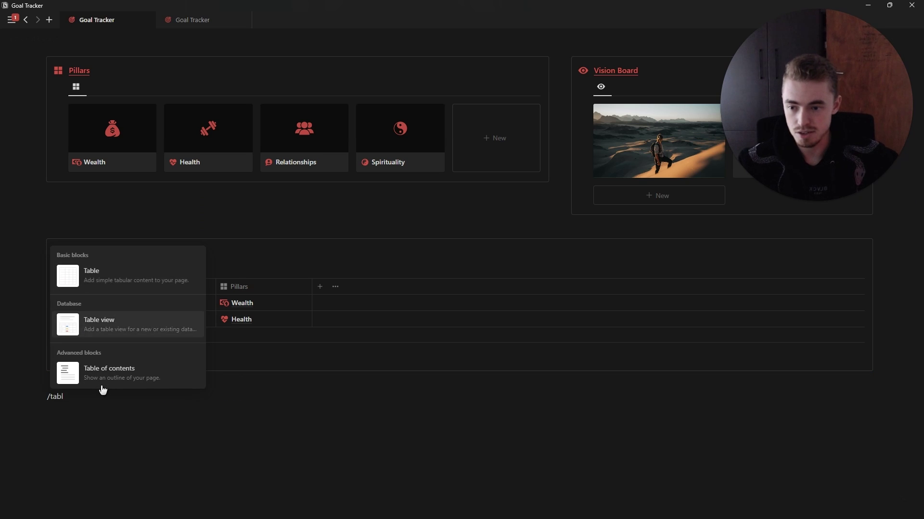
left_click(116, 325)
left_click(764, 425)
type("Key Results")
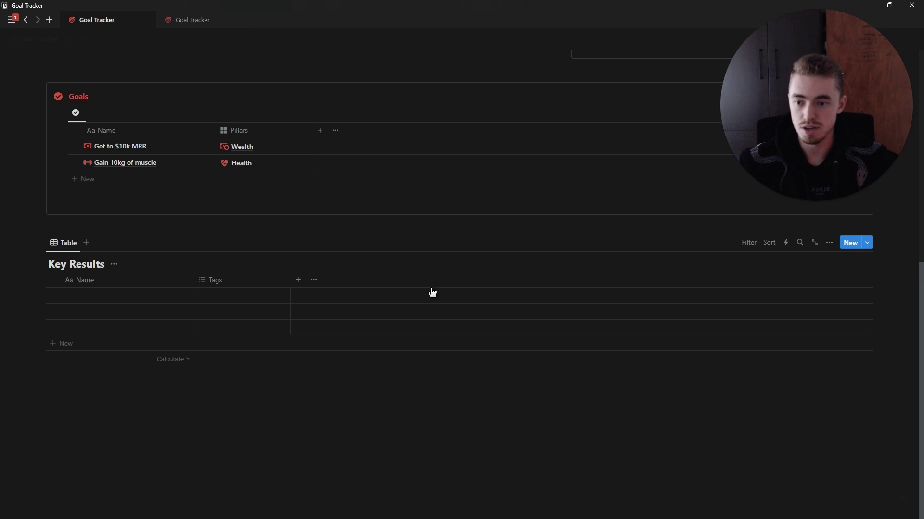
- Set the Key Results database's icon to the red target, found by filtering the icons for "tar"
left_click(41, 242)
left_click(45, 251)
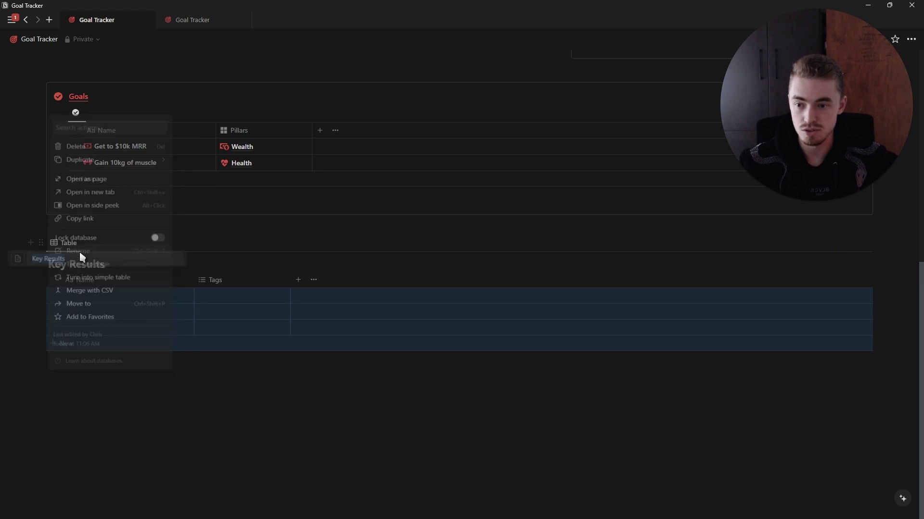
left_click(17, 262)
left_click(47, 278)
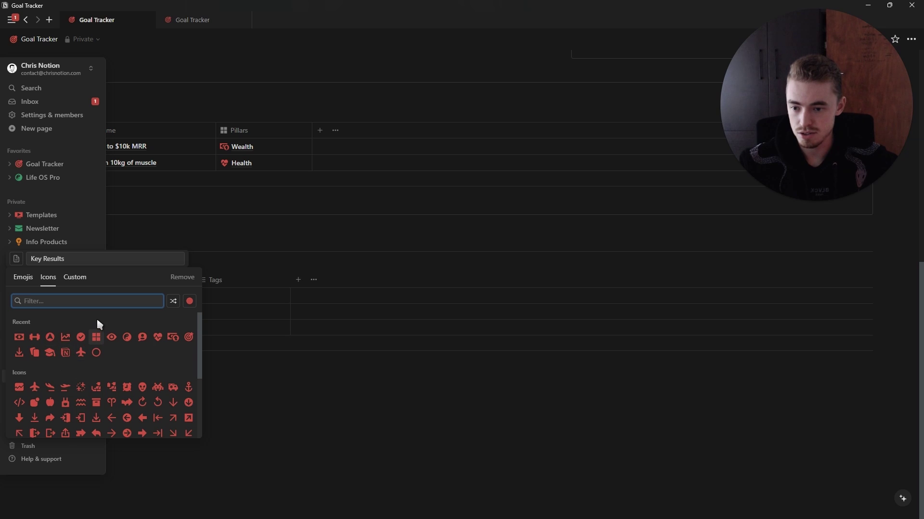
type("tar")
left_click(32, 324)
left_click(128, 264)
- Insert a callout above the Key Results table and label it "Key Results" in bold, underlined, red text
left_click(122, 315)
left_click(88, 247)
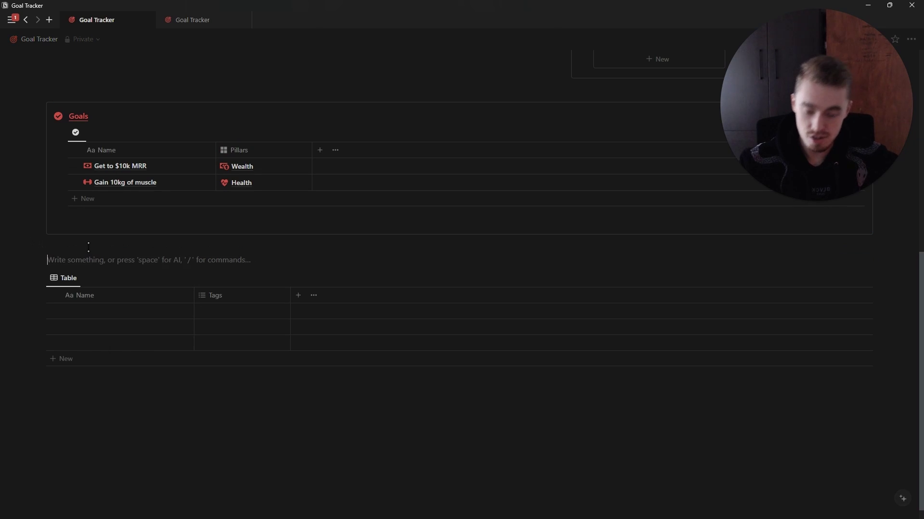
type("/c")
key("Return")
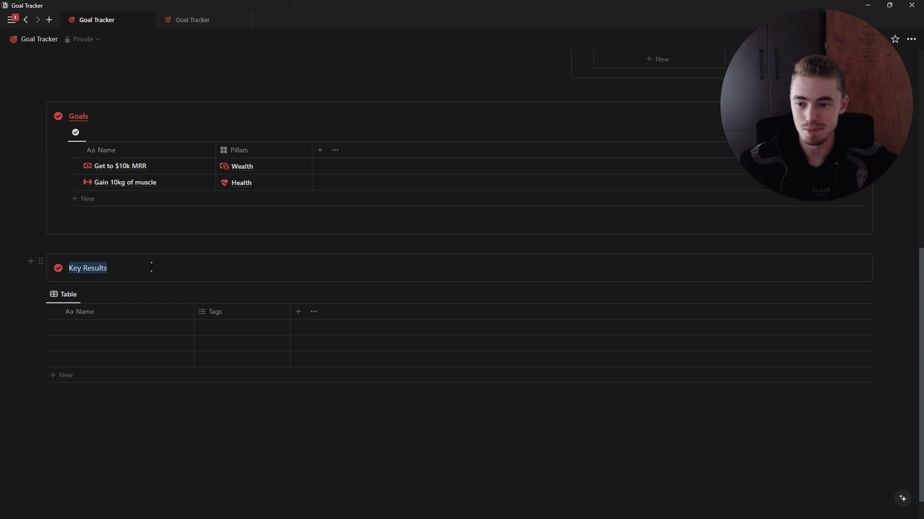
left_click(281, 249)
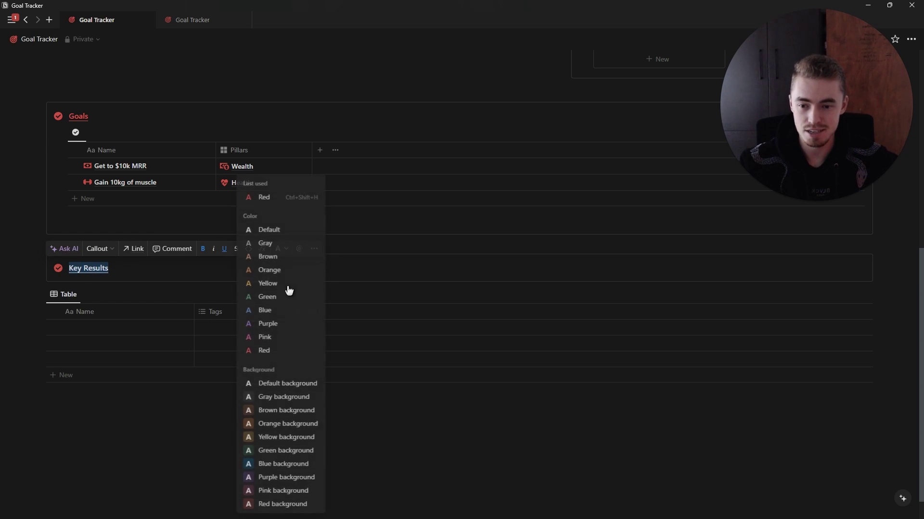
left_click(258, 351)
- Change the Key Results callout's icon to the red target and move the Key Results table inside the callout
left_click(57, 268)
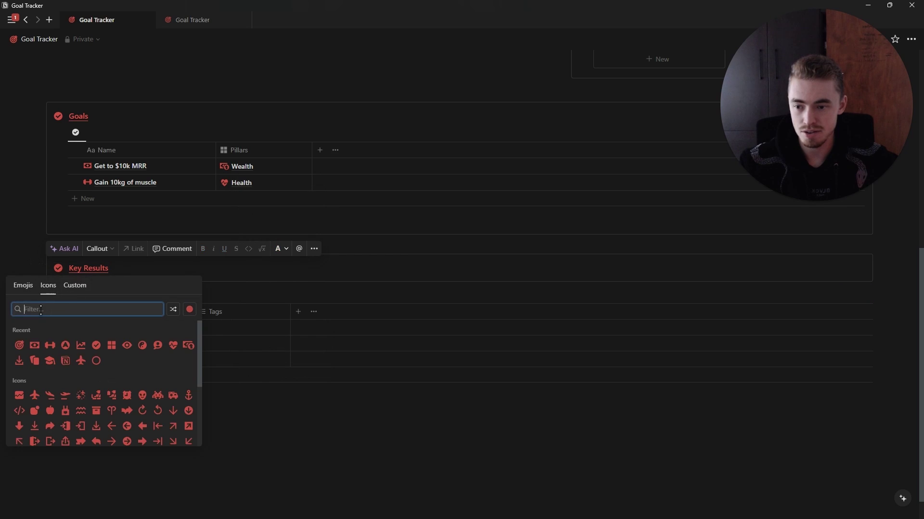
left_click(23, 345)
left_click_drag(39, 294, 82, 274)
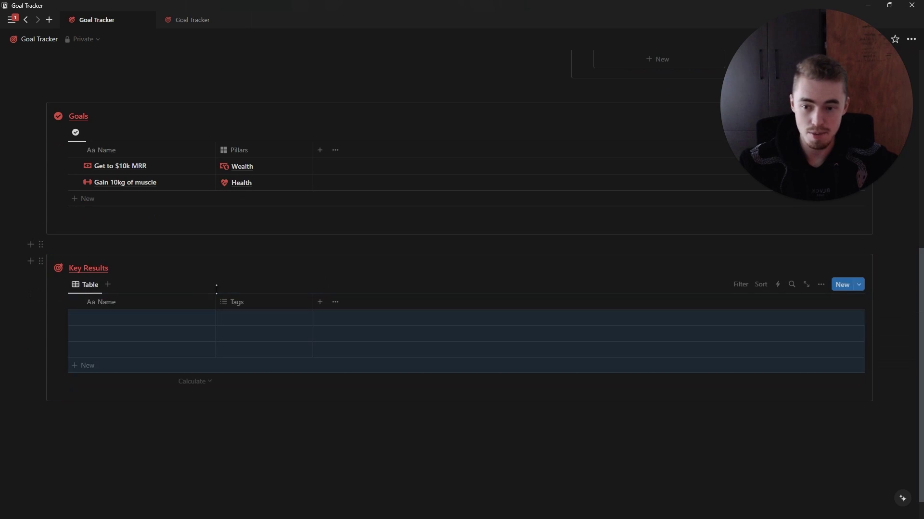
- Delete the Tags property from the Key Results database
left_click(249, 304)
left_click(247, 458)
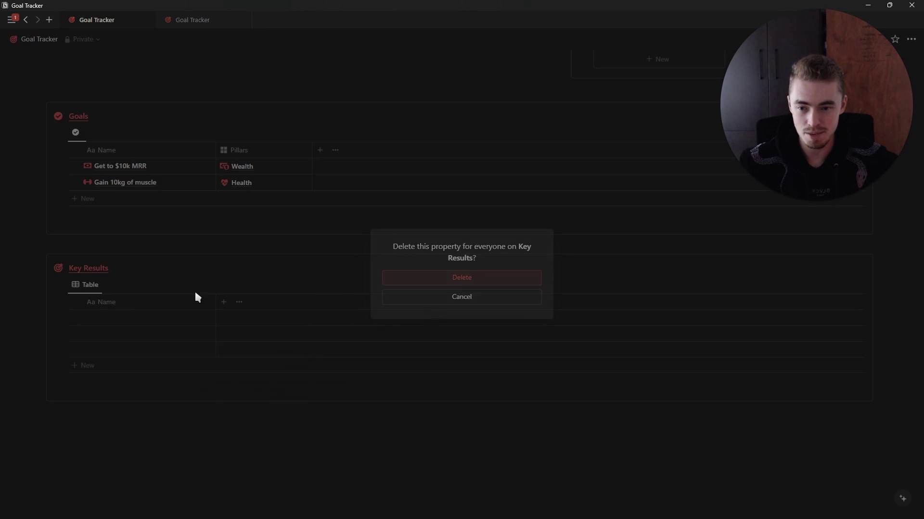
key("Return")
- Clear the Key Results table view's name and set its view icon to the target
left_click(90, 286)
left_click(96, 304)
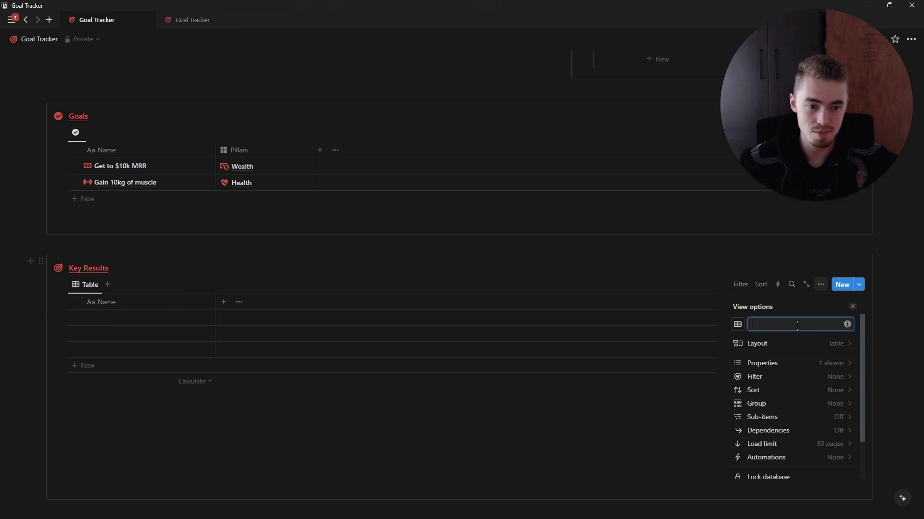
left_click(737, 324)
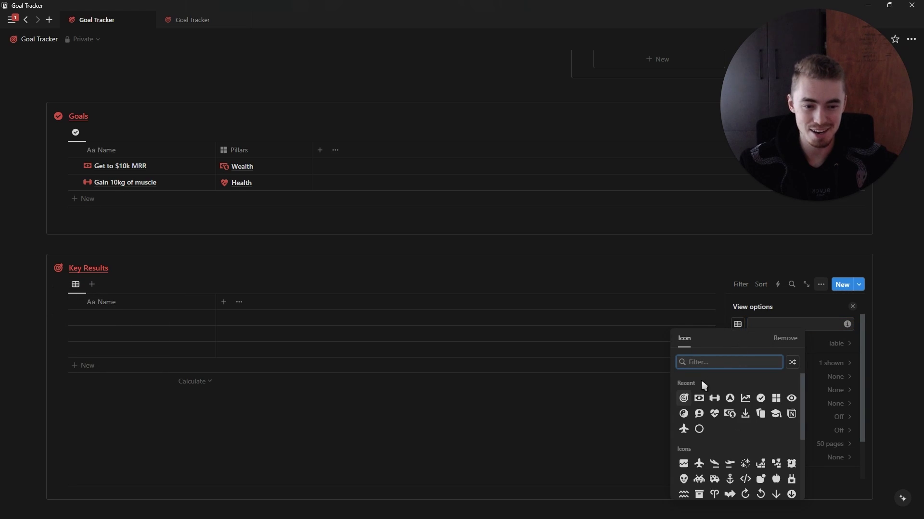
left_click(683, 398)
left_click(320, 470)
- Review how the Pillars, Vision Board, Goals and Key Results sections are laid out on the page
scroll(169, 346, "up", 3)
scroll(110, 356, "down", 2)
scroll(192, 318, "up", 2)
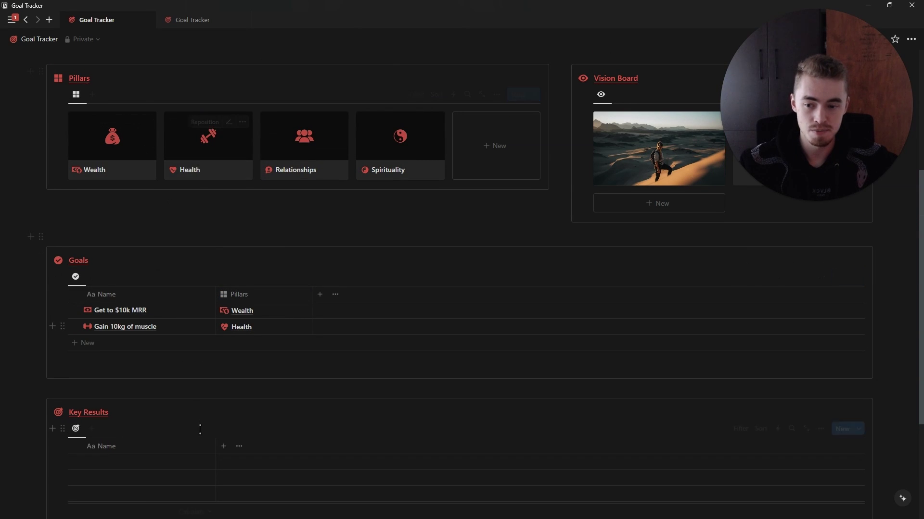
scroll(170, 339, "down", 3)
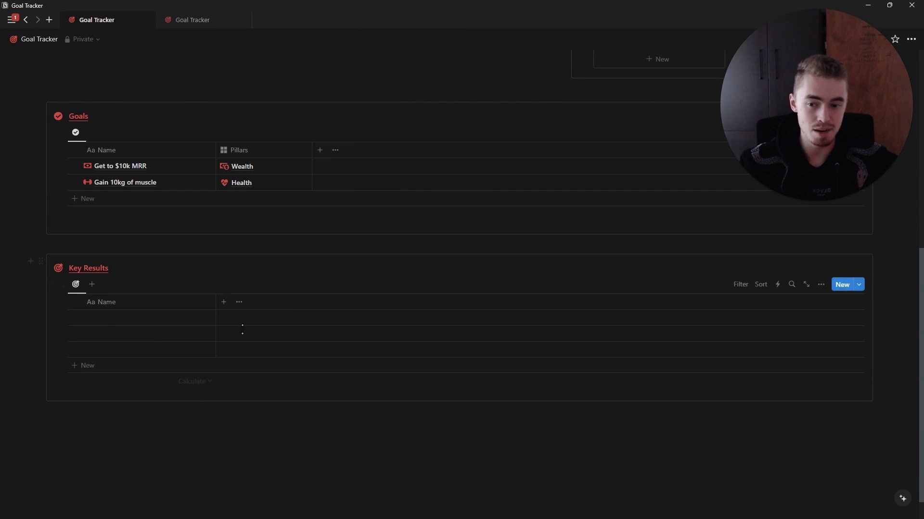
scroll(192, 390, "up", 1)
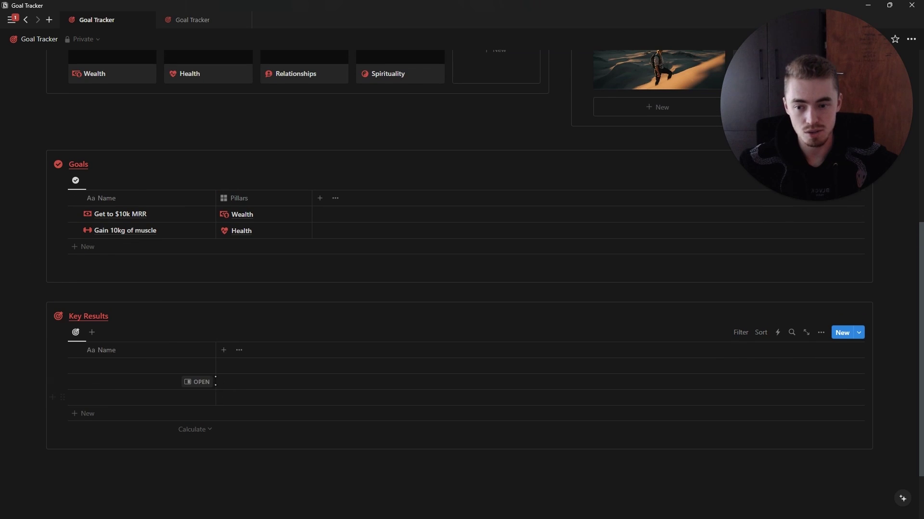
scroll(215, 381, "up", 3)
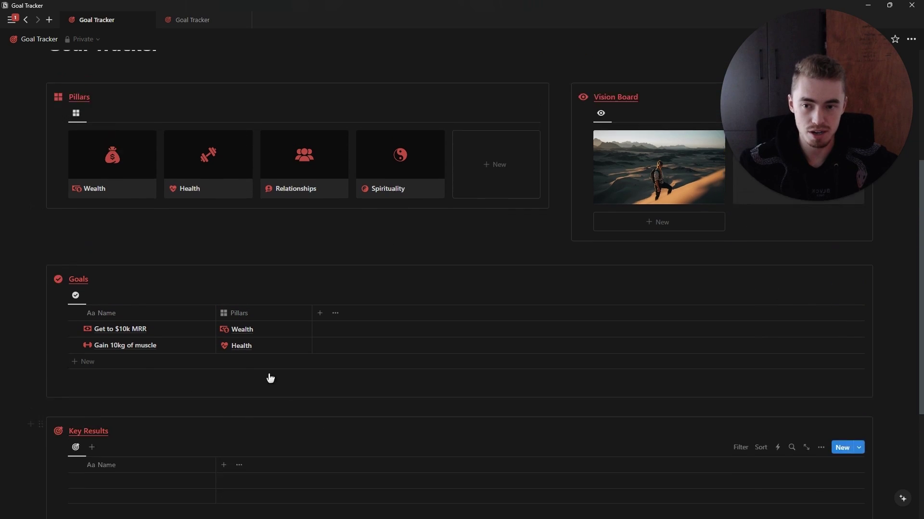
scroll(269, 376, "up", 2)
scroll(104, 344, "down", 5)
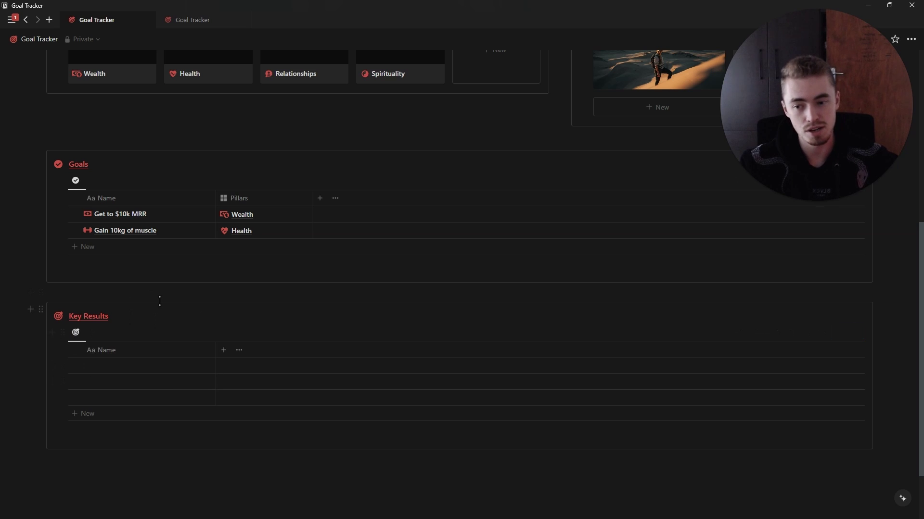
- Add two number properties named Current and Target to the Key Results database
left_click(224, 351)
type("nu")
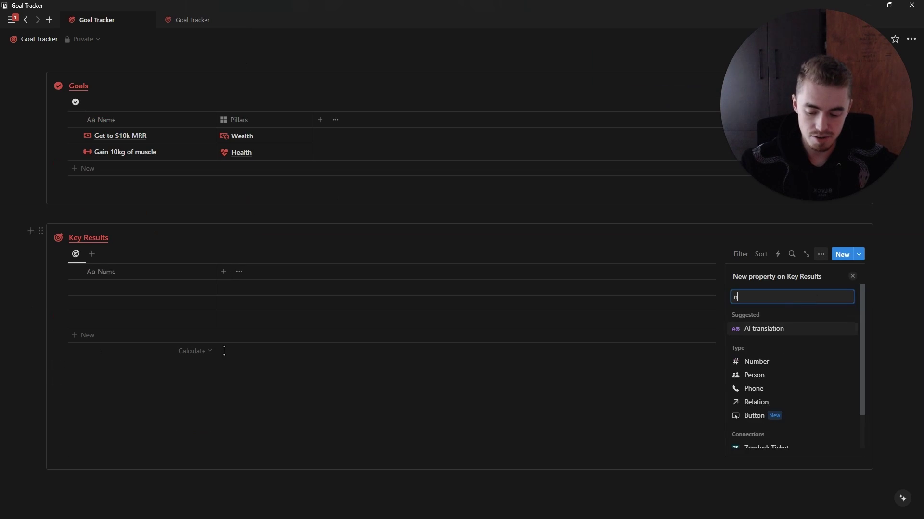
left_click(749, 328)
type("C")
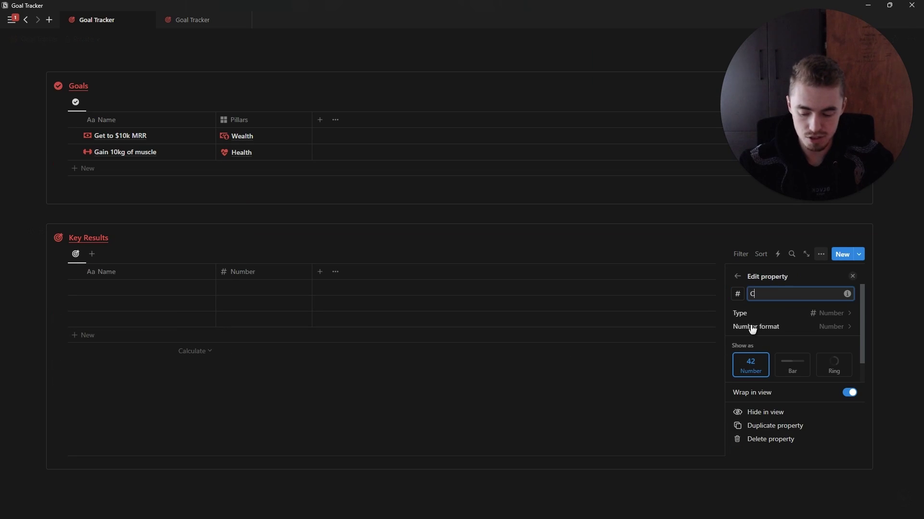
type("urrent")
key("Return")
left_click(320, 273)
left_click(783, 417)
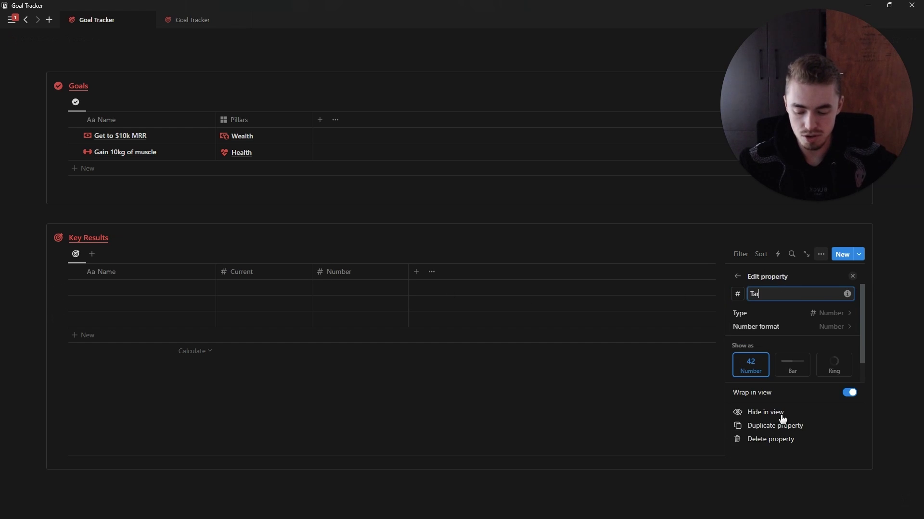
- Add a formula property named Progress to the Key Results database
left_click(417, 272)
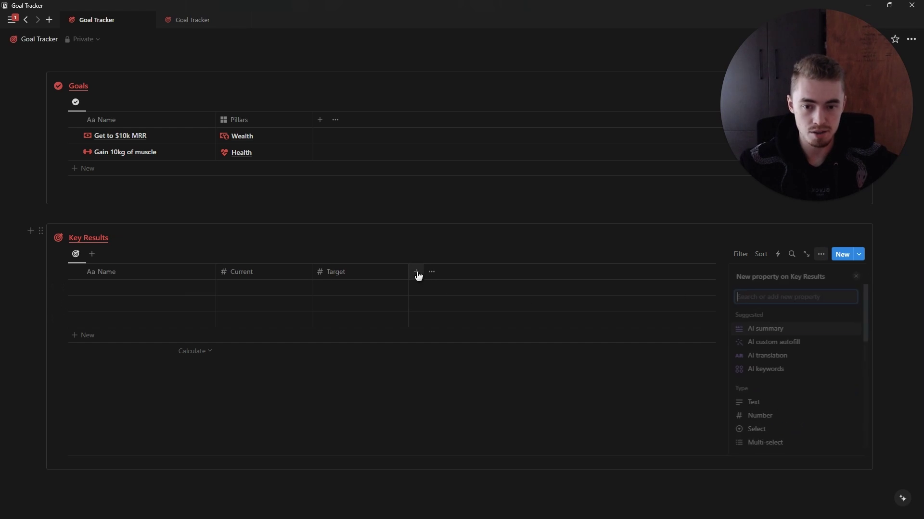
type("f")
left_click(743, 376)
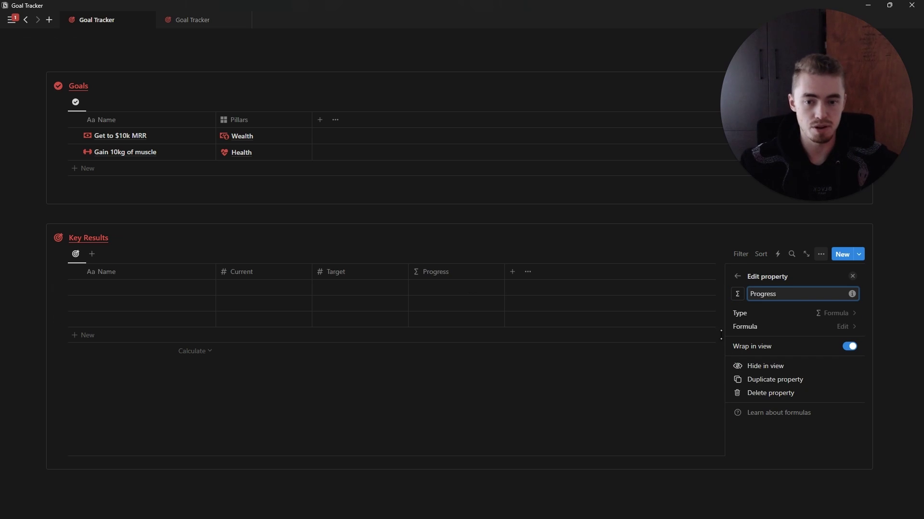
key("Return")
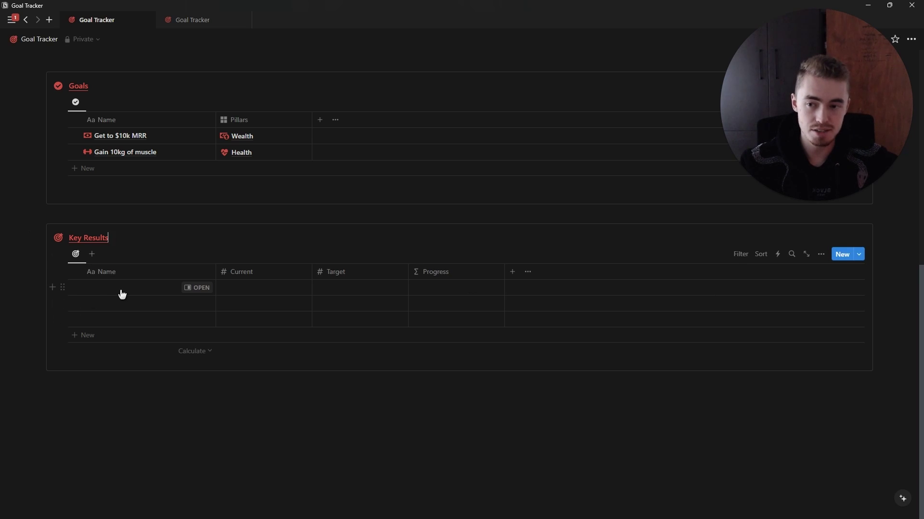
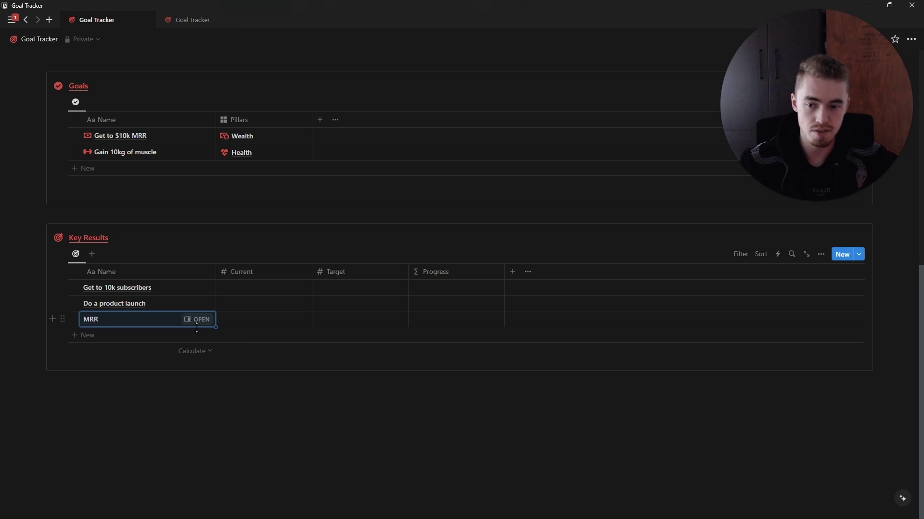
- Set the MRR key result's Target to 10000 and its Current value to 2000
left_click(364, 320)
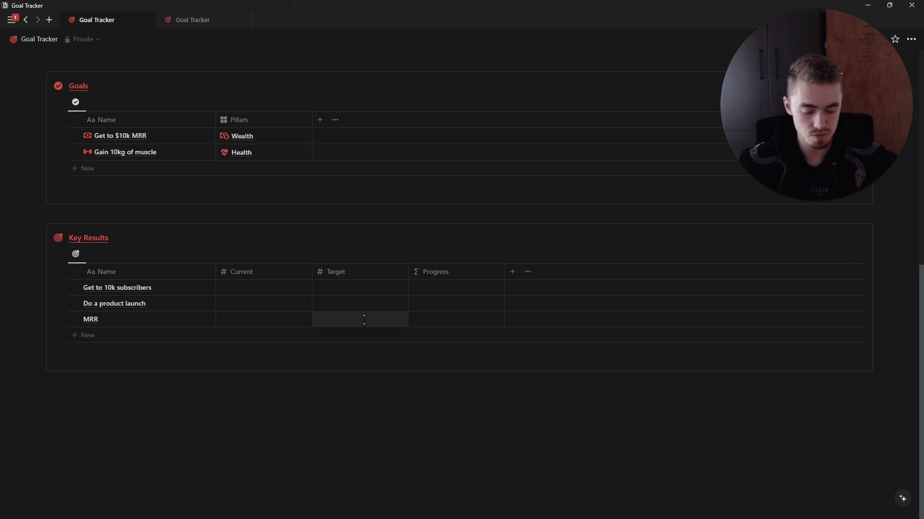
left_click(290, 321)
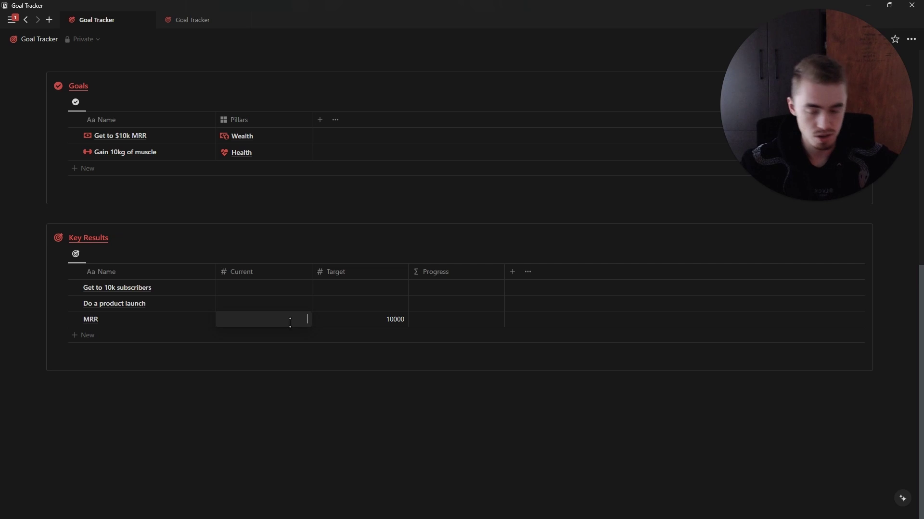
key("Escape")
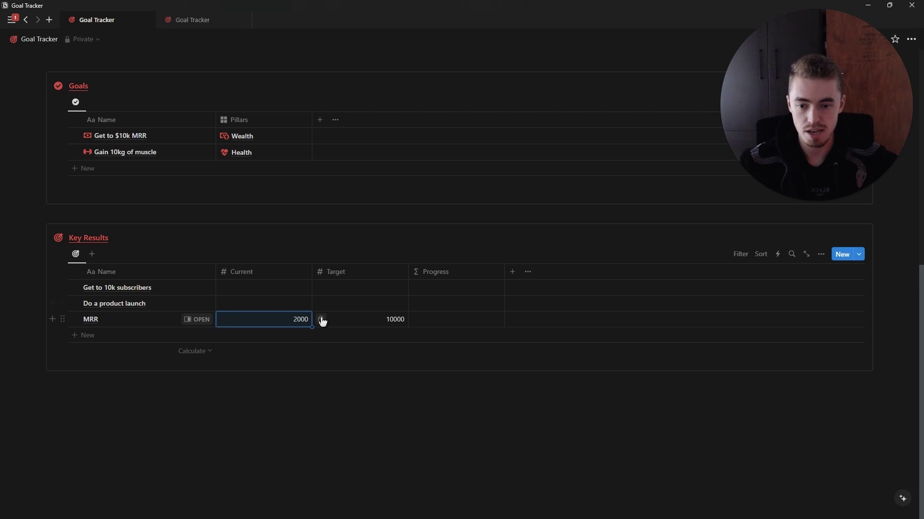
- Set the "Do a product launch" key result's Target to 1 and its Current value to 0
left_click(383, 303)
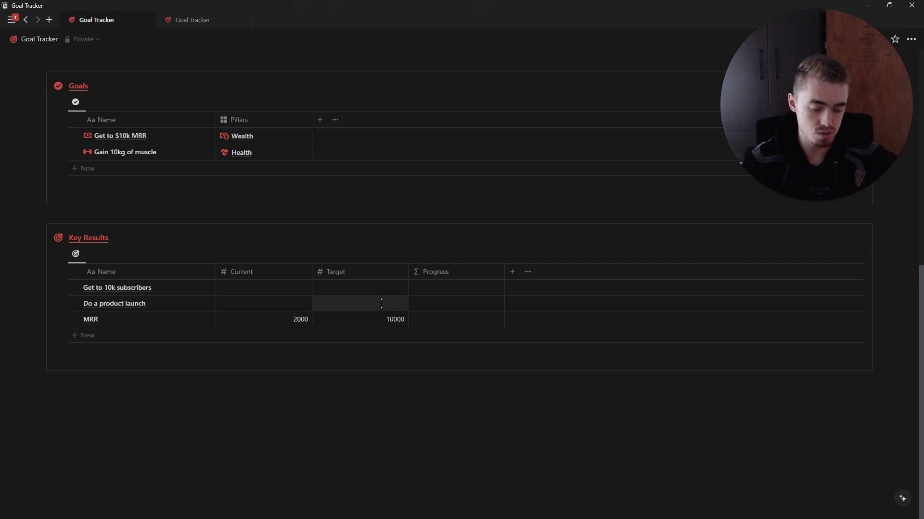
key("Escape")
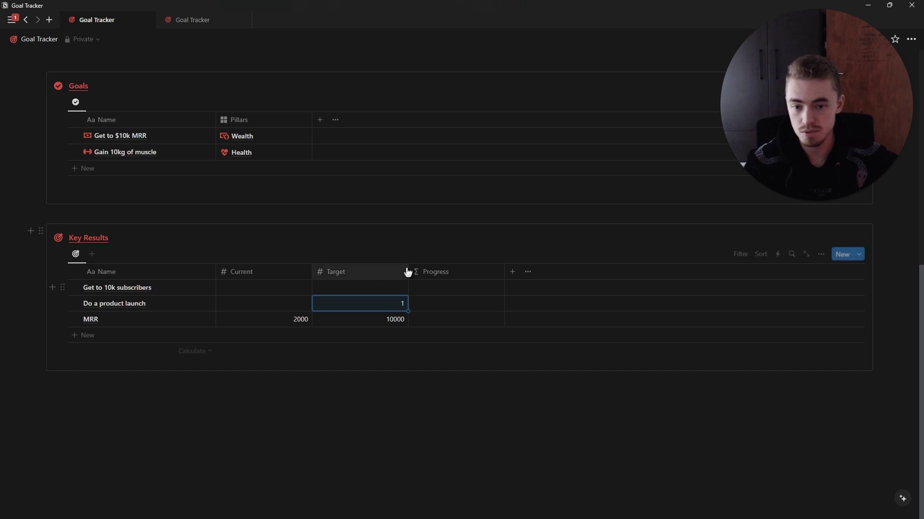
left_click(275, 303)
key("Escape")
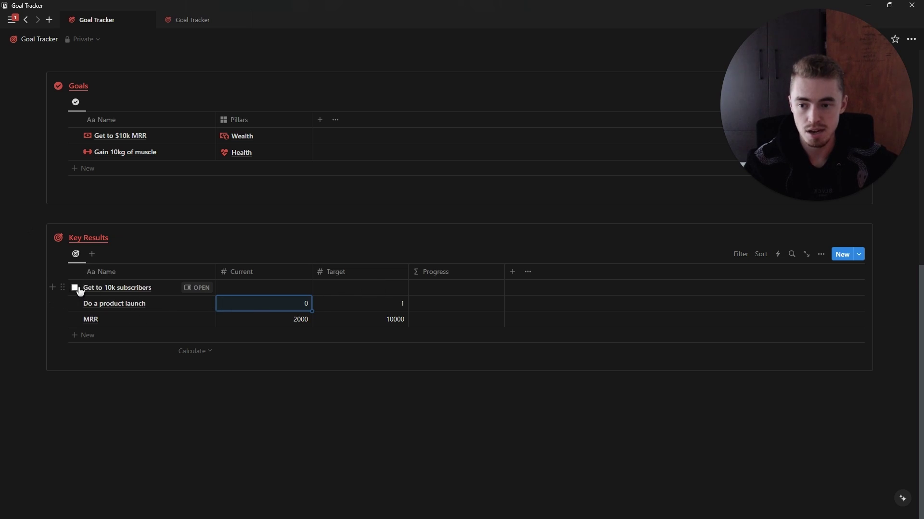
- Set the "Get to 10k subscribers" key result's Target to 10000 and its Current value to 3000
left_click(369, 291)
type("10000")
key("Escape")
left_click(284, 289)
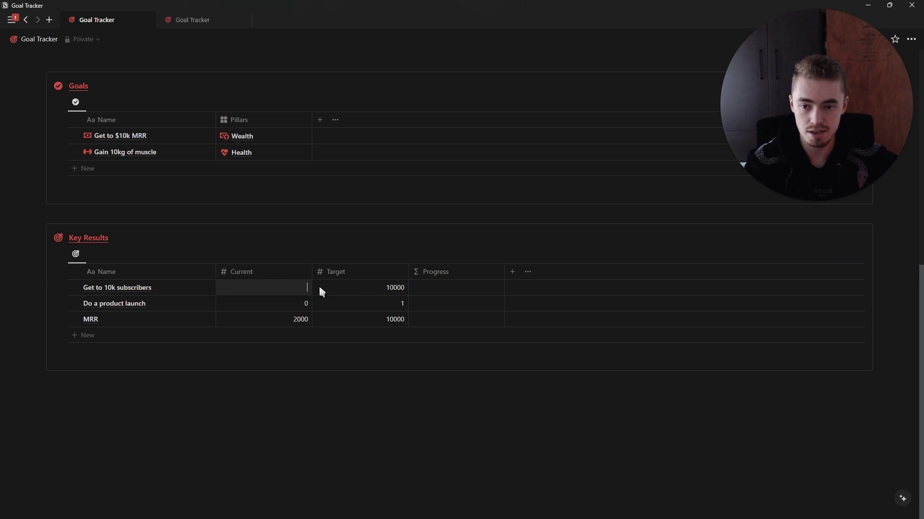
type("3000")
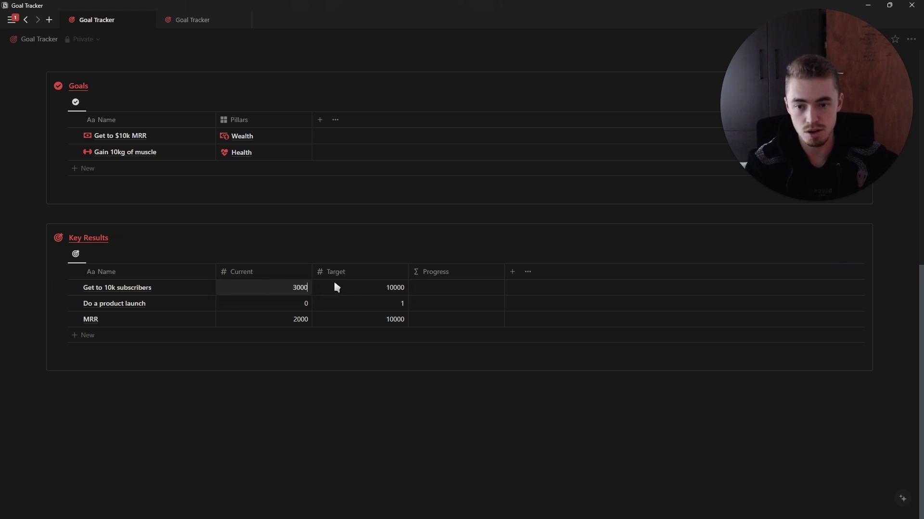
key("Escape")
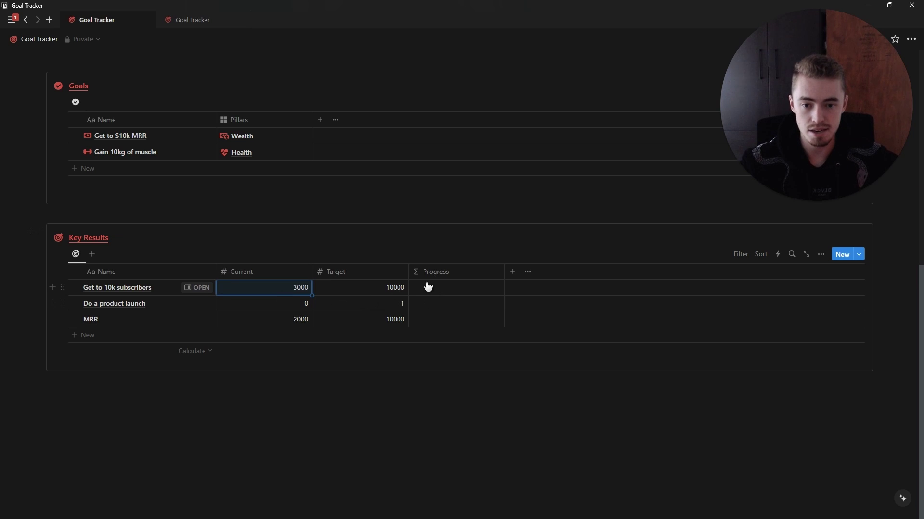
- Define the Progress formula as Current divided by Target
left_click(446, 291)
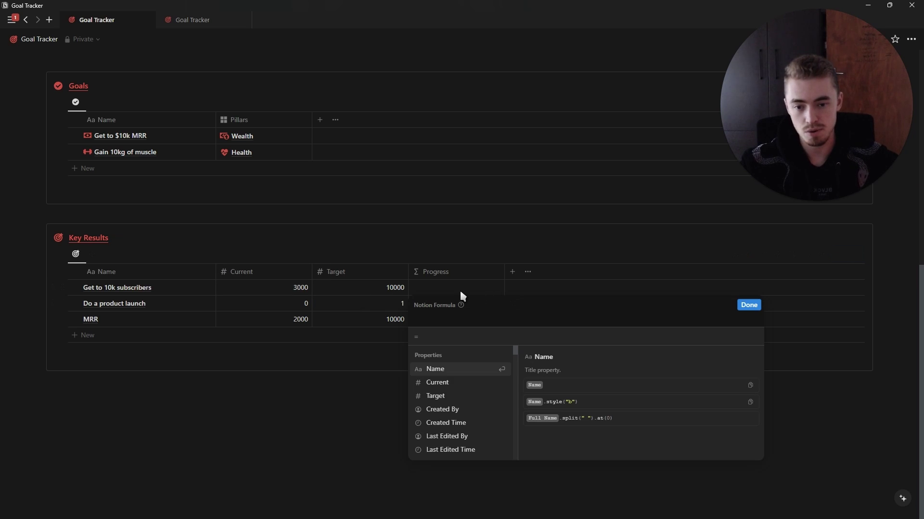
left_click(446, 383)
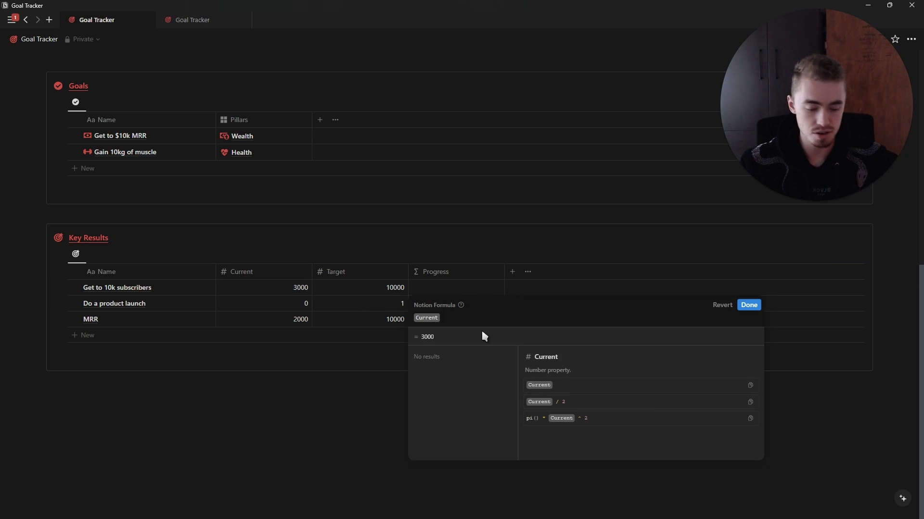
type("/")
left_click(465, 400)
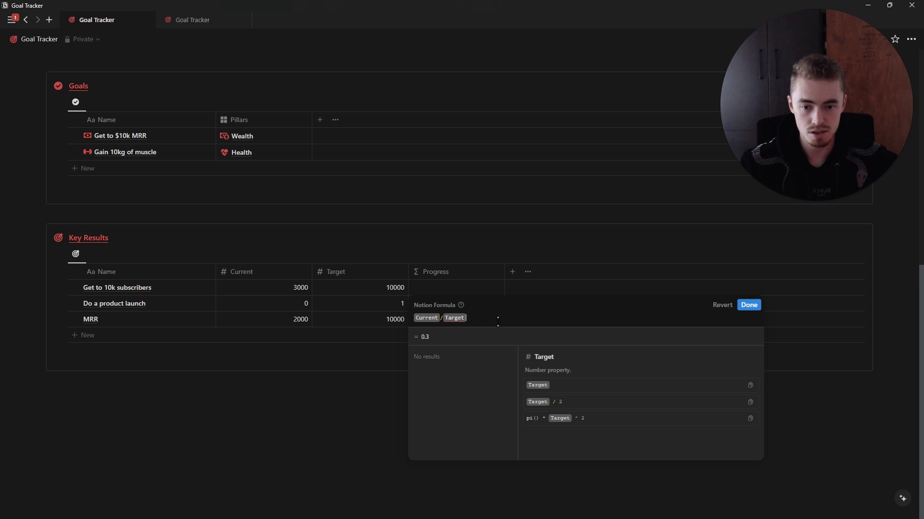
left_click(749, 305)
- Set the Progress property's number format to Percent
left_click(473, 275)
left_click(465, 310)
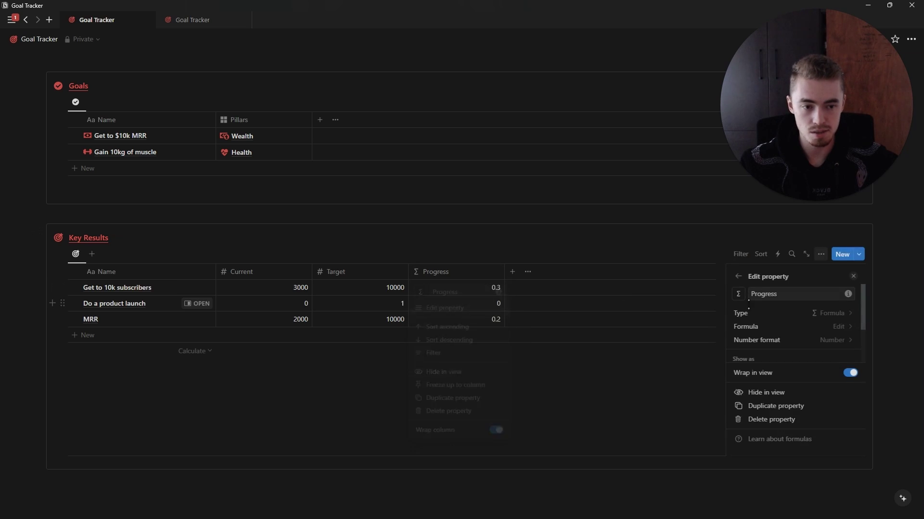
left_click(785, 341)
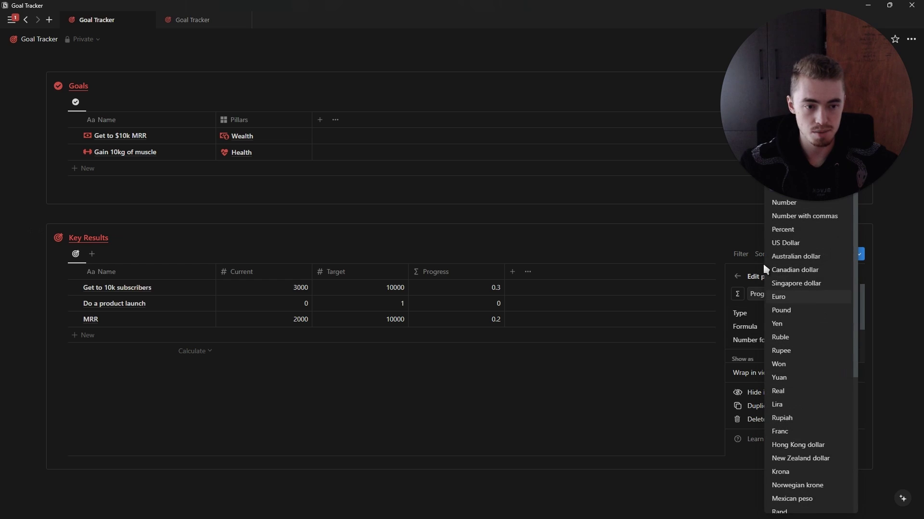
left_click(783, 230)
left_click(852, 277)
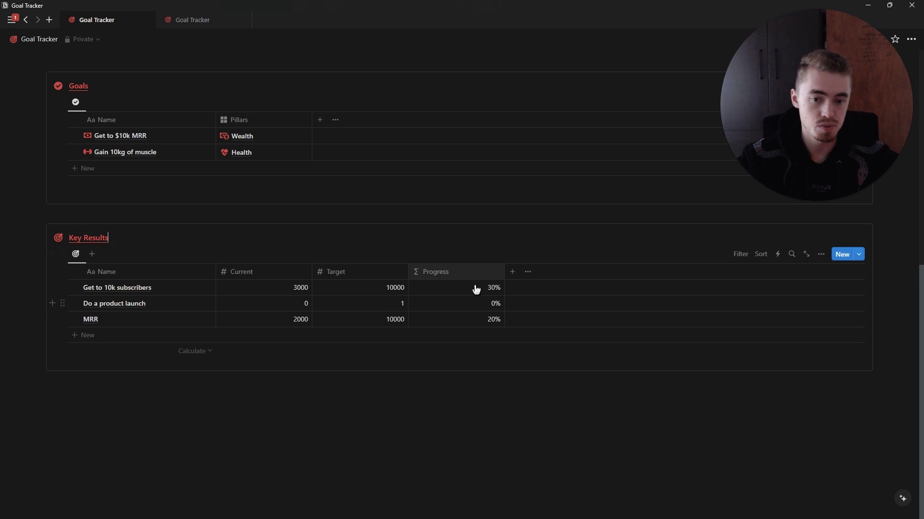
- Set the Current value of "Get to 10k subscribers" to 3333
left_click(300, 288)
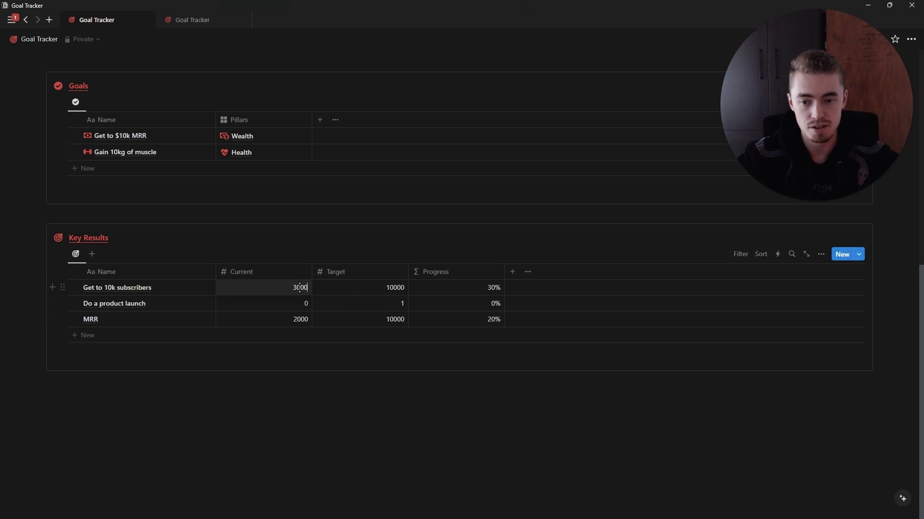
type("3333")
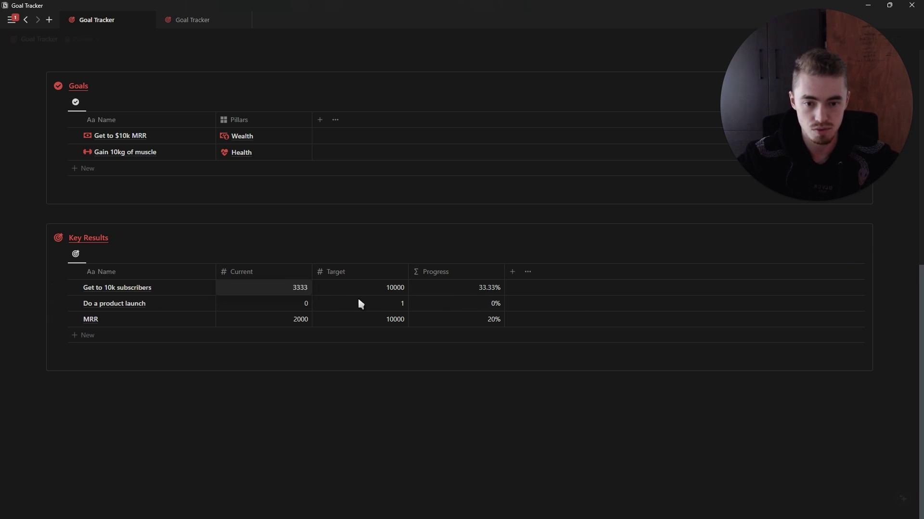
key("Return")
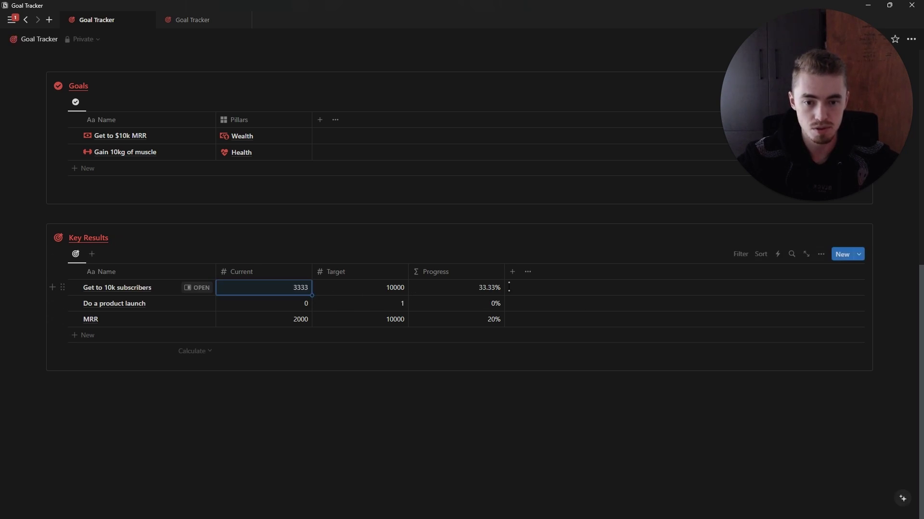
- Change the Progress formula to round((Current/Target) *100) / 100 so it gives whole percentages
left_click(478, 290)
type("(Current/Target")
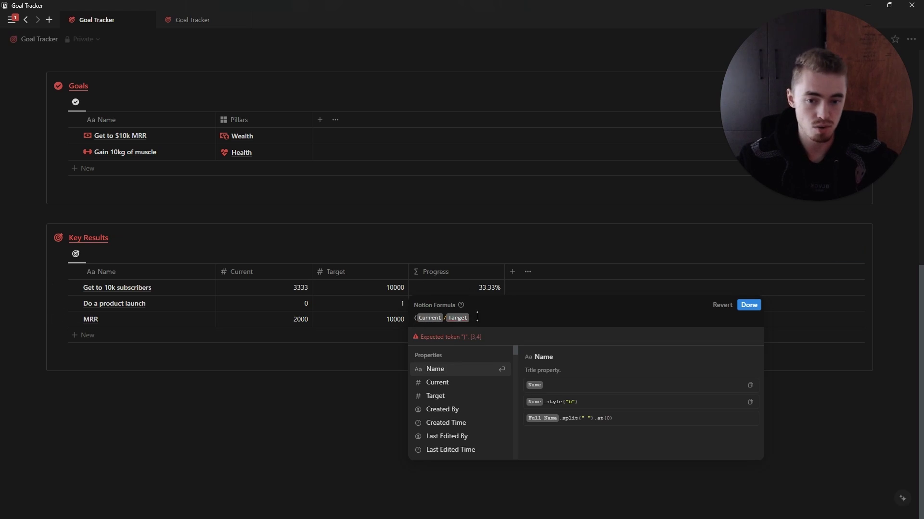
left_click(472, 318)
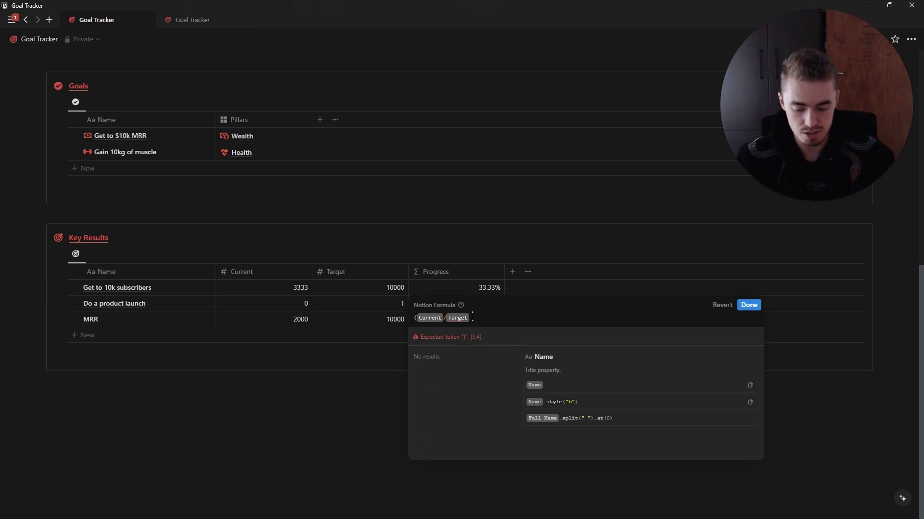
type(")")
left_click(414, 318)
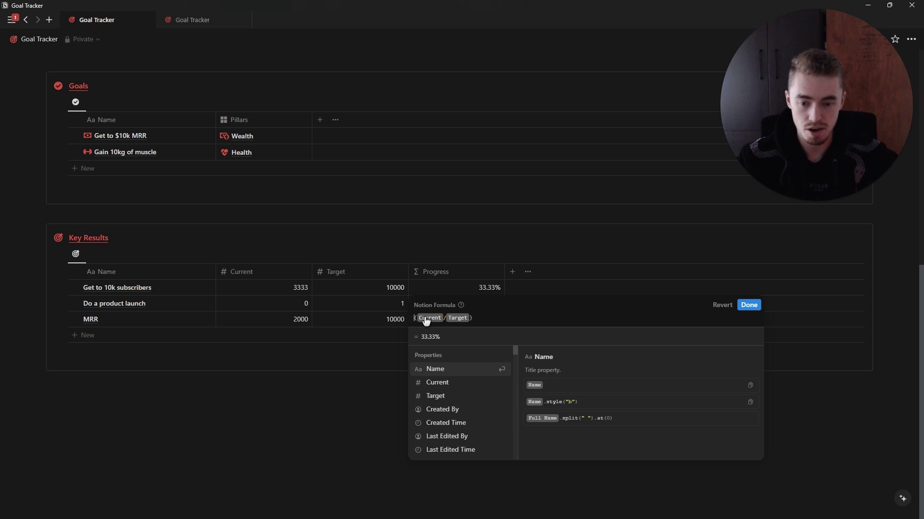
type("round(")
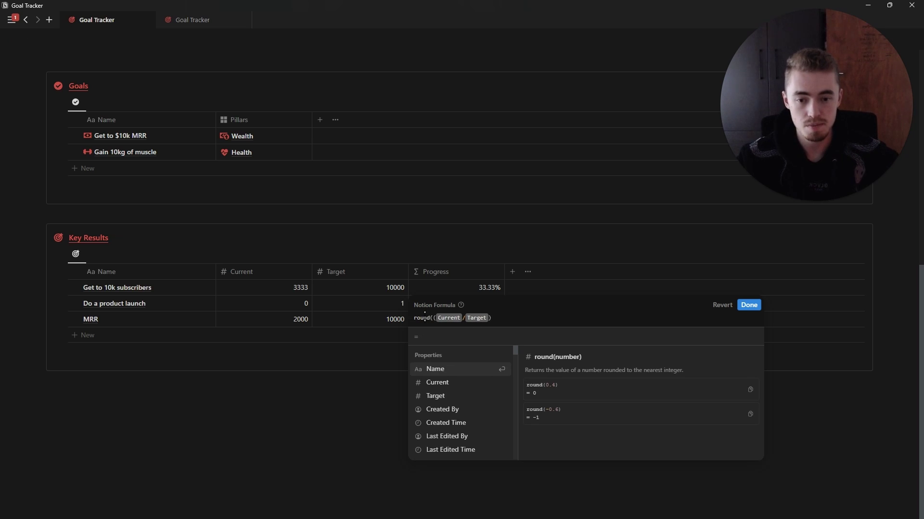
left_click(498, 318)
type("*100")
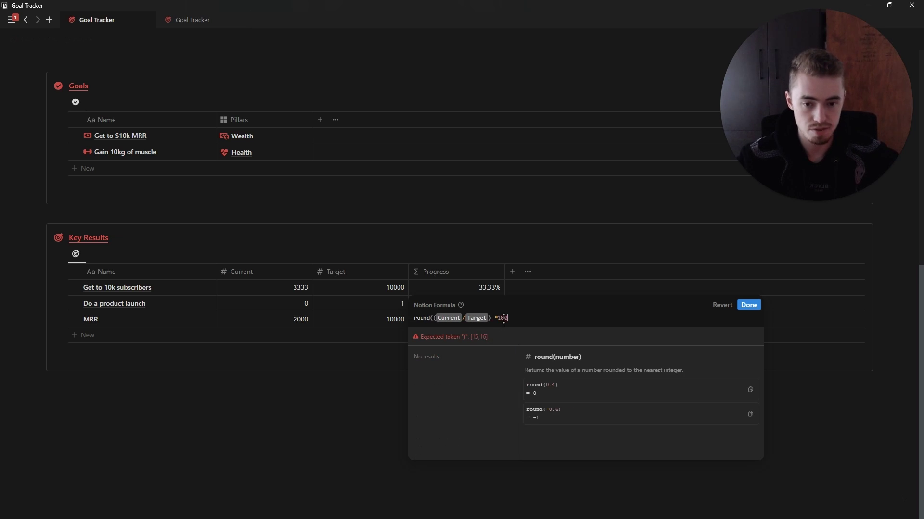
type(") / 100")
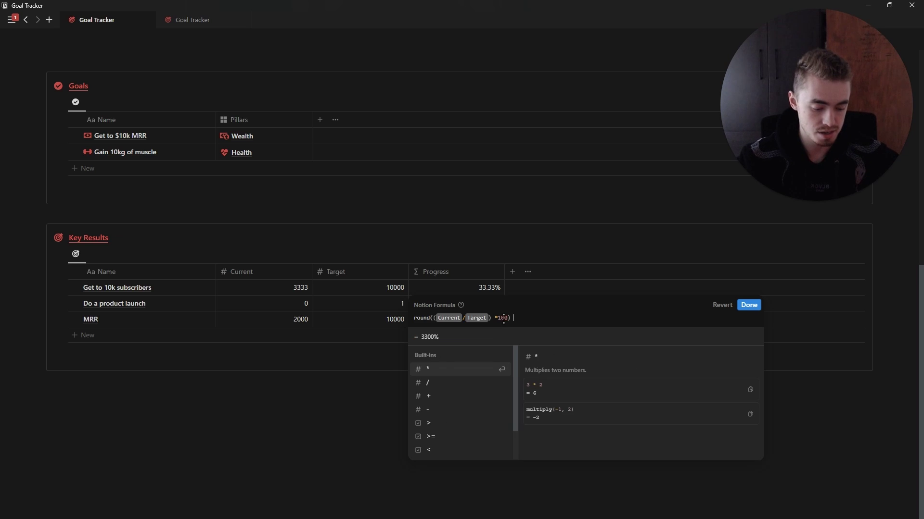
left_click(757, 310)
left_click(749, 305)
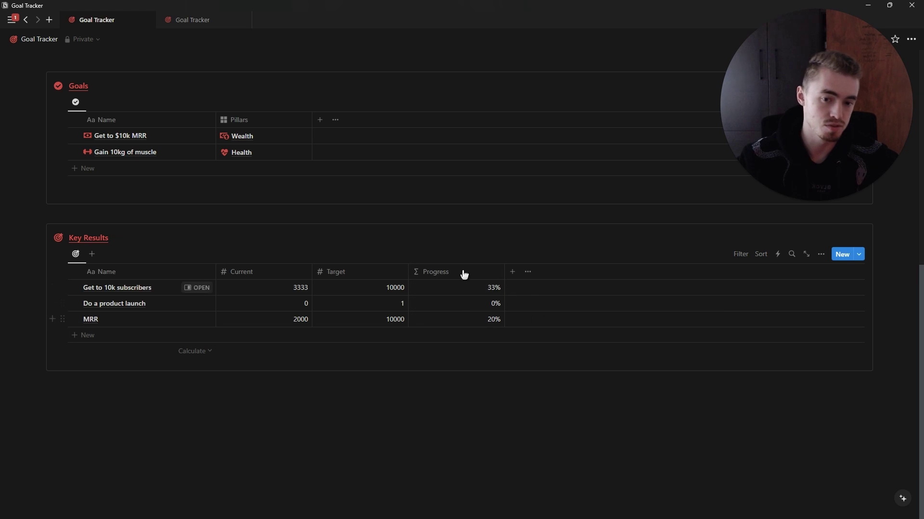
- Show the Progress property as a bar and set the bar's color to red
left_click(480, 270)
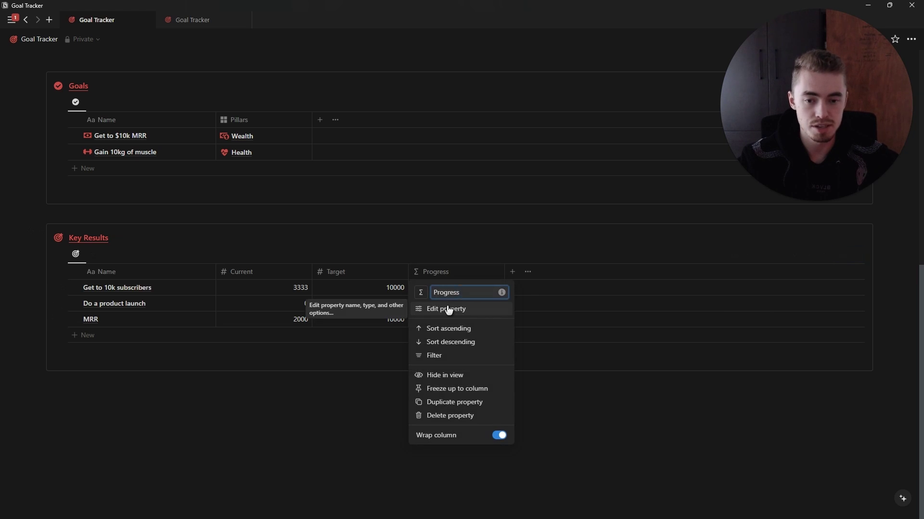
left_click(457, 309)
scroll(774, 327, "down", 3)
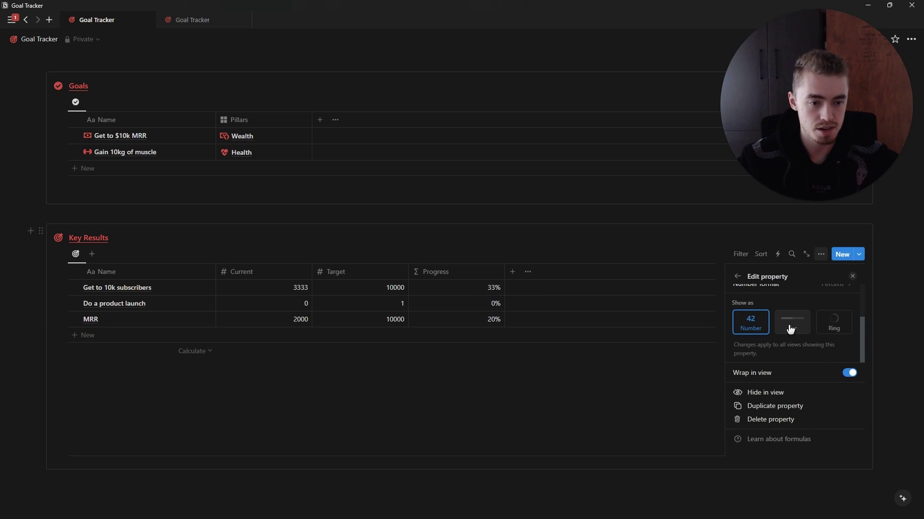
left_click(791, 328)
left_click(833, 326)
left_click(799, 326)
left_click(820, 352)
left_click(810, 493)
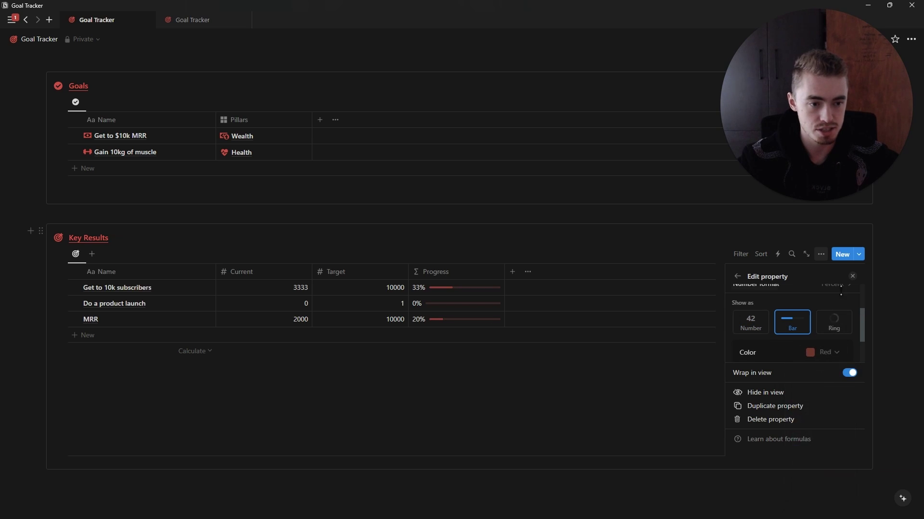
- Give the Current property in Key Results a text-cursor icon found by searching the icons for "typ"
left_click(851, 277)
left_click(242, 272)
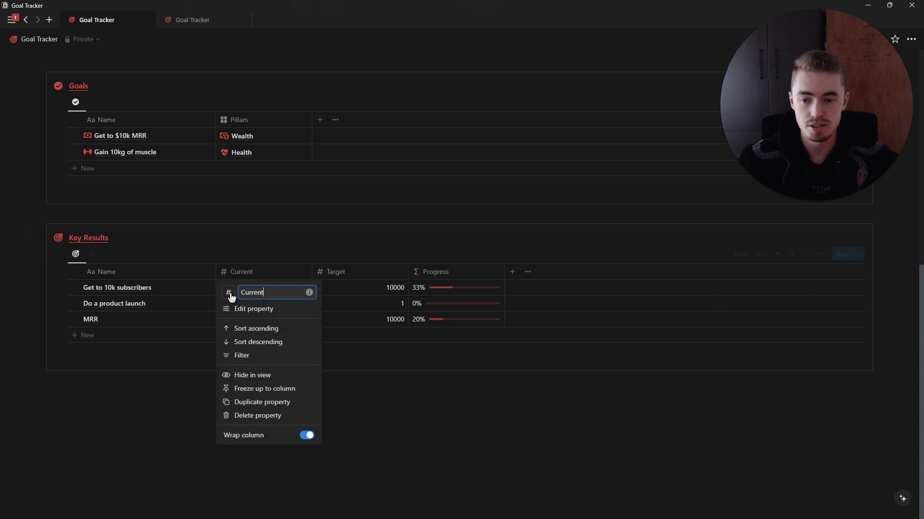
left_click(229, 293)
type("type")
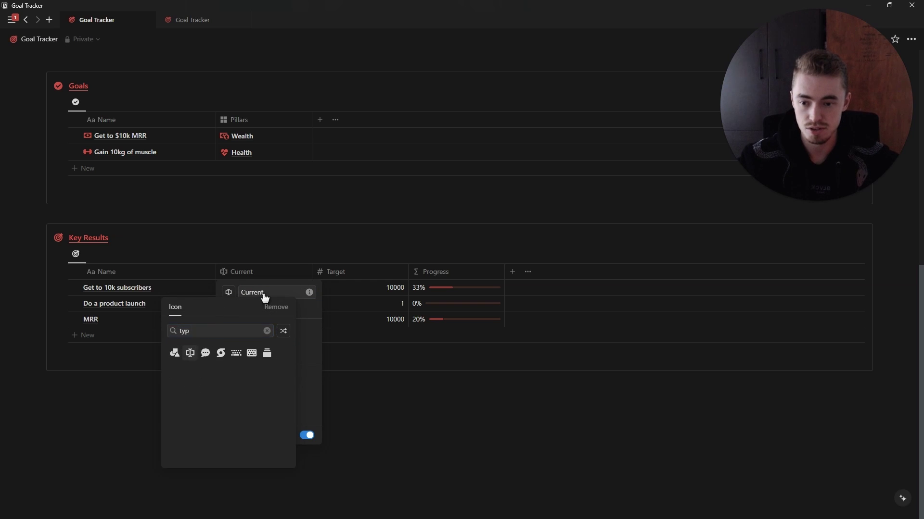
key("Return")
- Change the icon of the Target property in Key Results to a target symbol
left_click(322, 271)
left_click(332, 272)
left_click(324, 292)
left_click(289, 368)
key("Escape")
key("Escape")
- Give the Progress property in Key Results an area chart icon and narrow the Current and Target columns
left_click(437, 275)
left_click(422, 292)
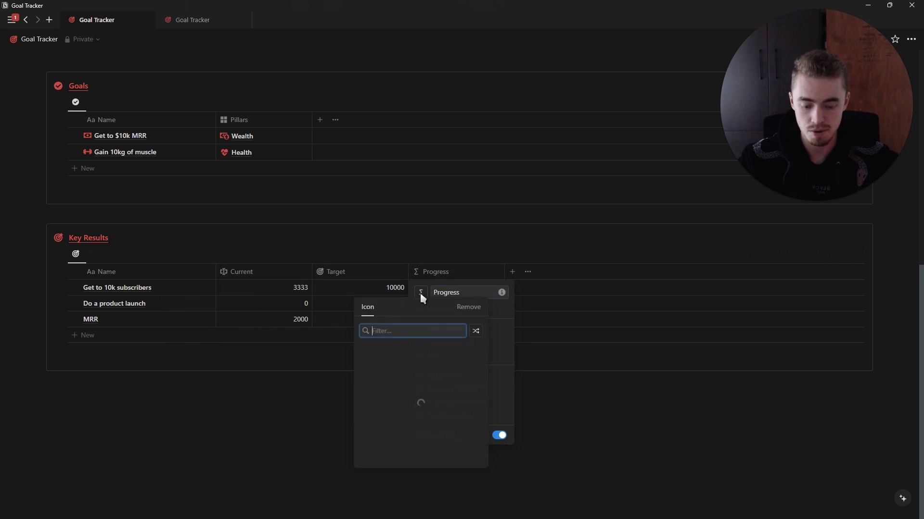
type("char")
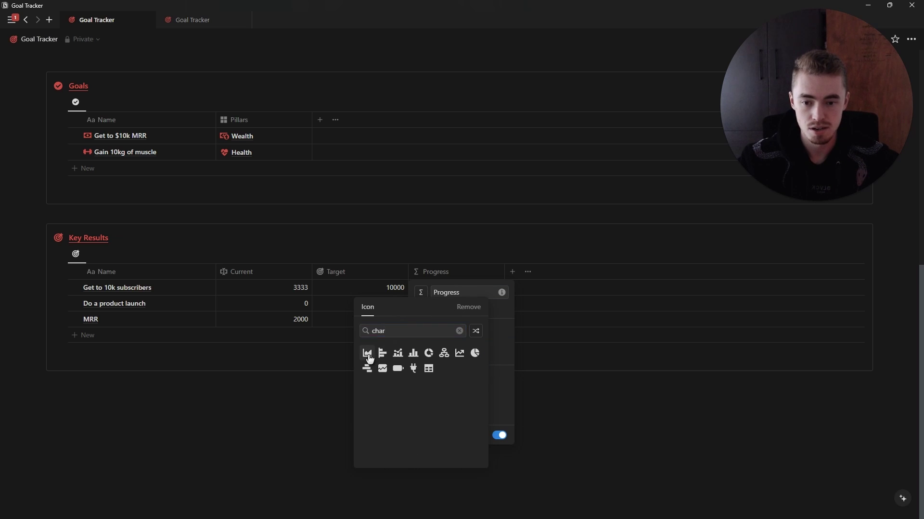
left_click(367, 354)
key("Escape")
left_click_drag(408, 278, 270, 279)
- Add a Goals relation to Key Results that links to the Goals database and is also shown on Goals
left_click(430, 272)
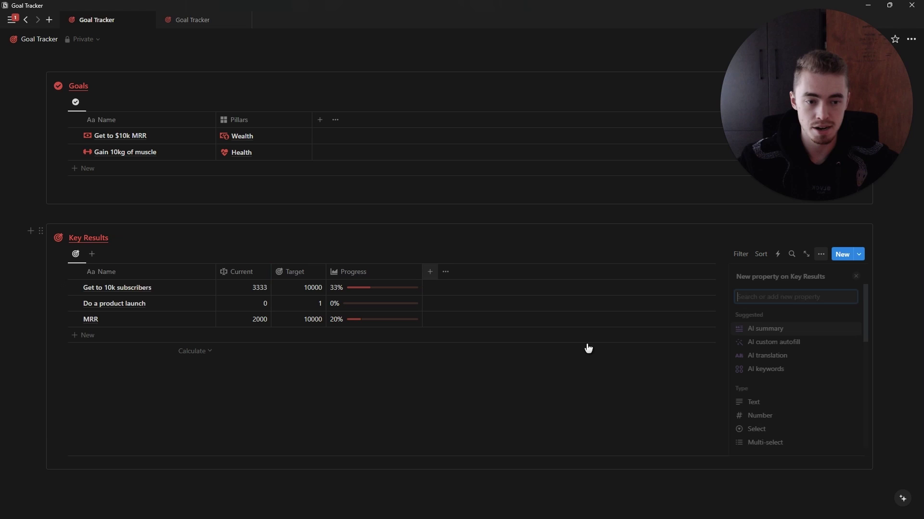
type("re")
left_click(756, 331)
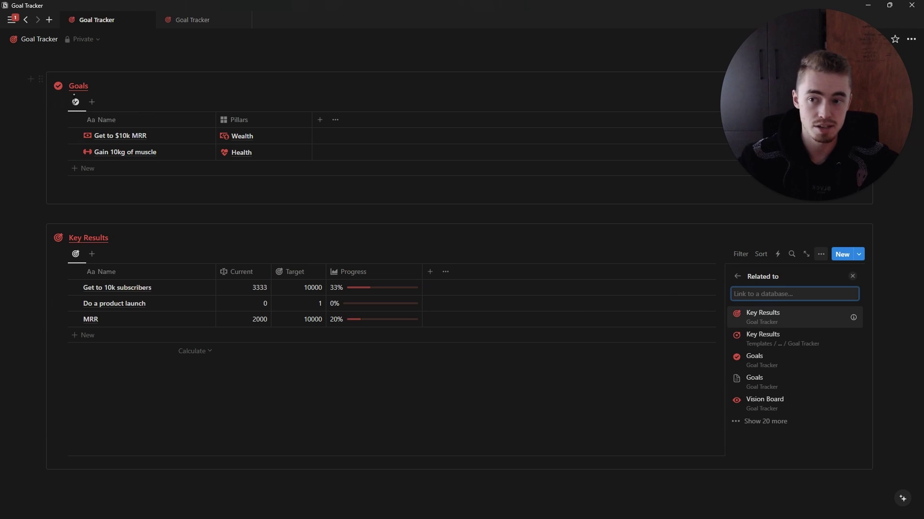
left_click(774, 360)
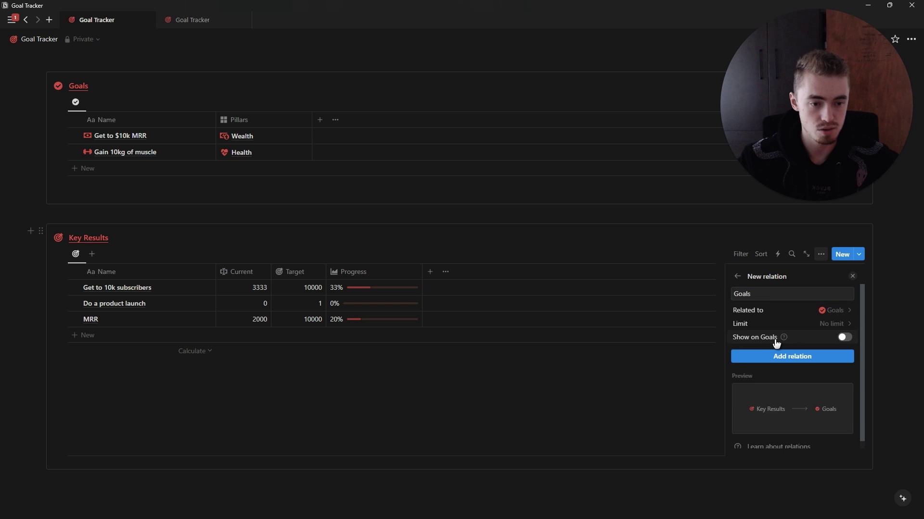
left_click(776, 343)
left_click(775, 390)
- Give the Goals relation a check mark icon and the Key Results relation in the Goals database a target icon
left_click(738, 292)
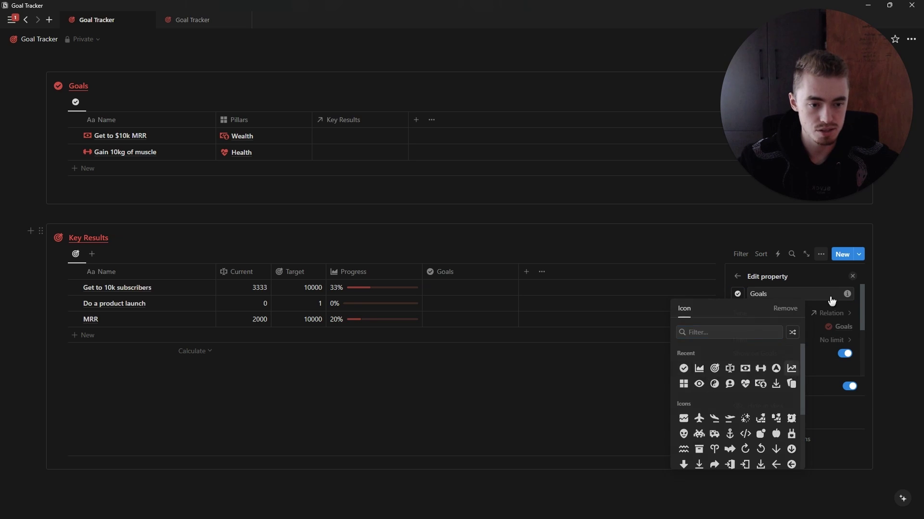
left_click(791, 369)
left_click(852, 276)
left_click(357, 121)
left_click(326, 140)
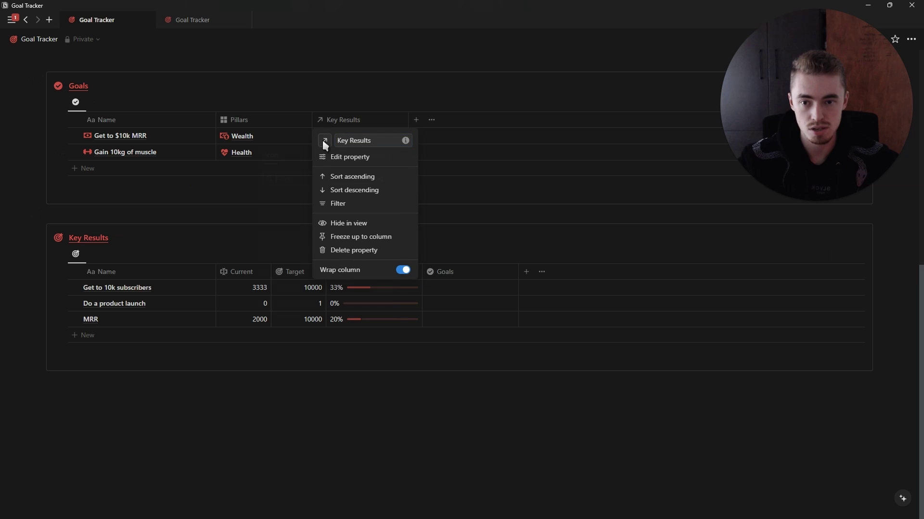
left_click(302, 218)
left_click(441, 233)
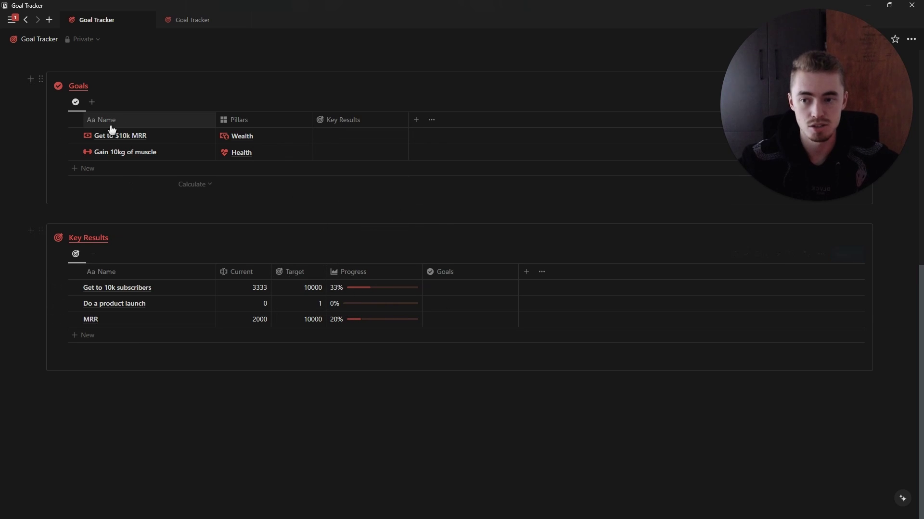
- Link all three key results to the goal "Get to $10k MRR" and widen the Key Results column in Goals
left_click(475, 288)
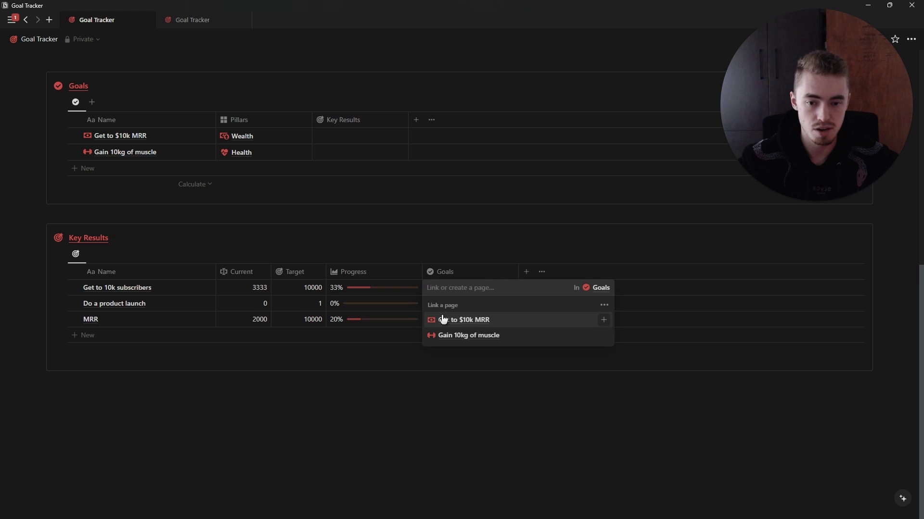
left_click(459, 321)
left_click(438, 304)
left_click(464, 336)
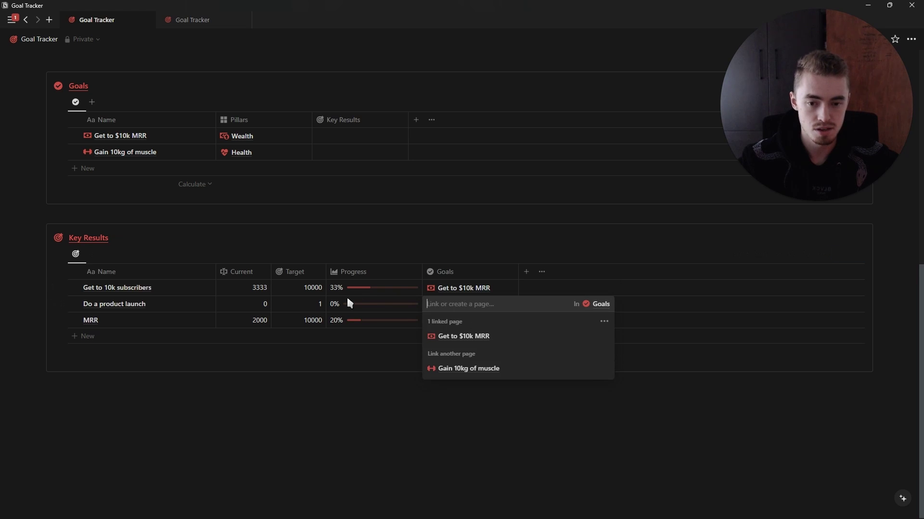
key("Escape")
left_click(450, 321)
left_click(460, 350)
key("Escape")
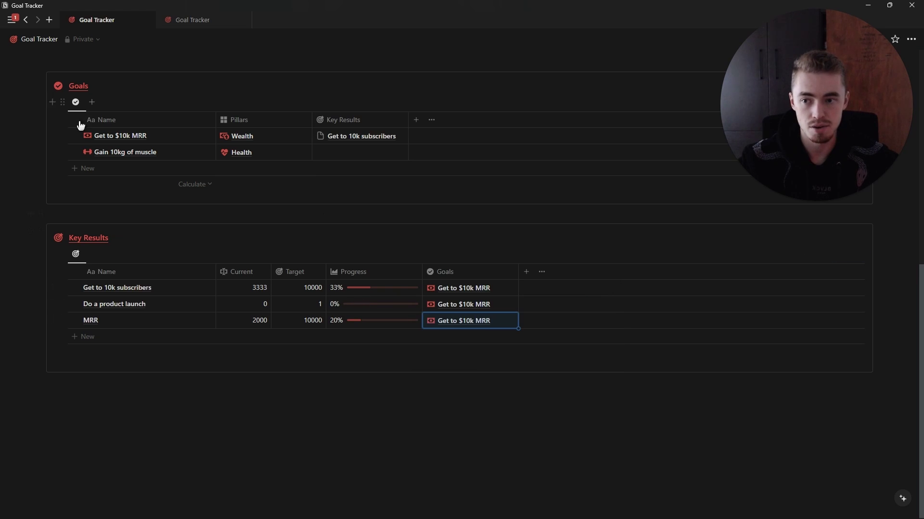
left_click_drag(407, 121, 525, 129)
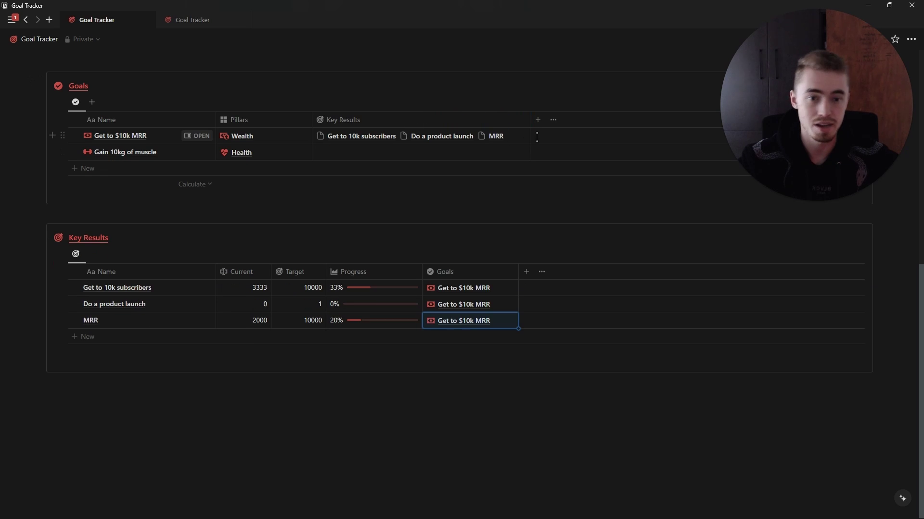
- Add a rollup property named Progress to the Goals database
left_click(539, 121)
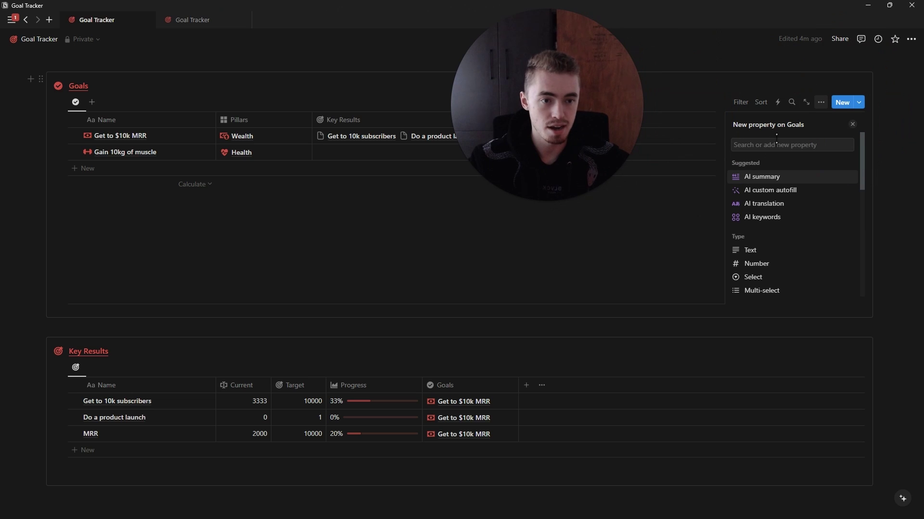
type("ro")
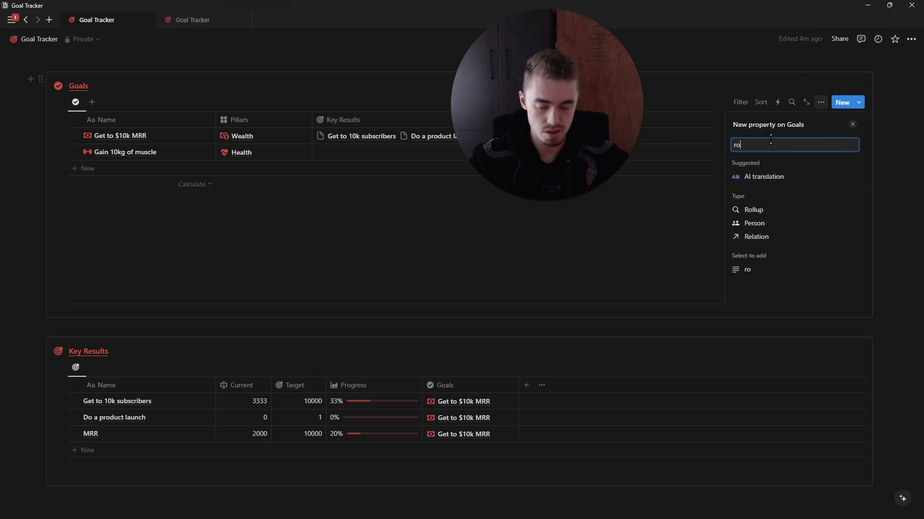
left_click(753, 210)
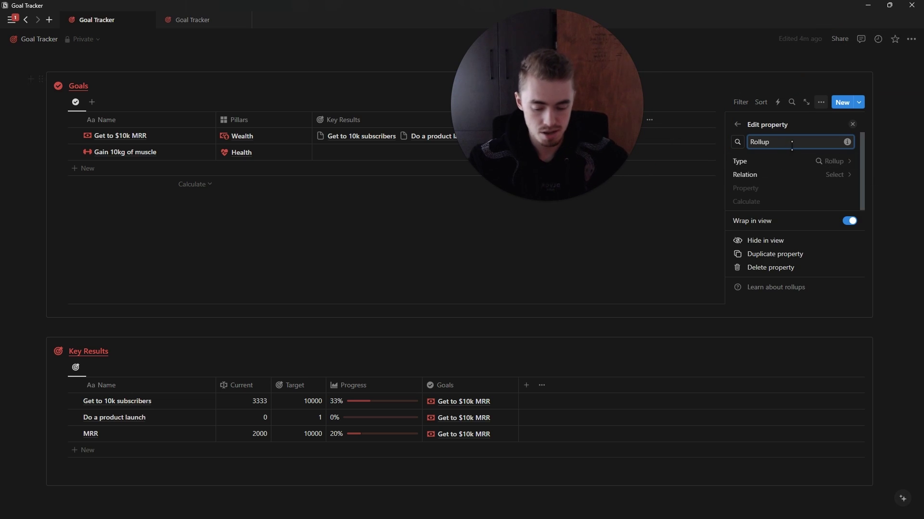
type("Progress")
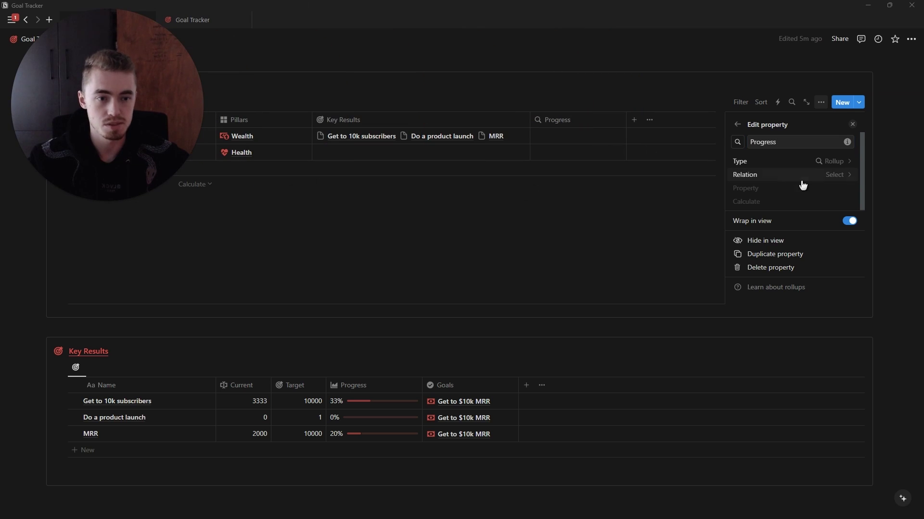
- Configure the Goals rollup to use the Key Results relation and its Progress property, calculated as Average
left_click(775, 177)
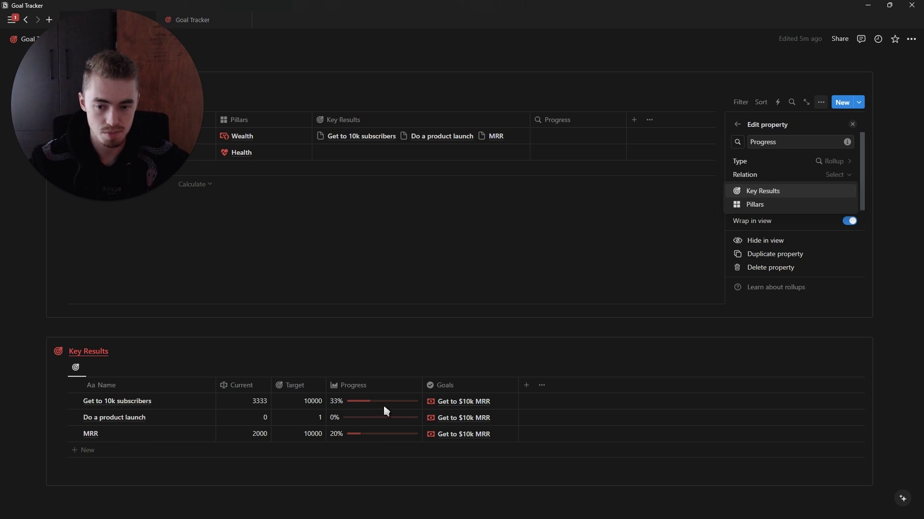
left_click(776, 193)
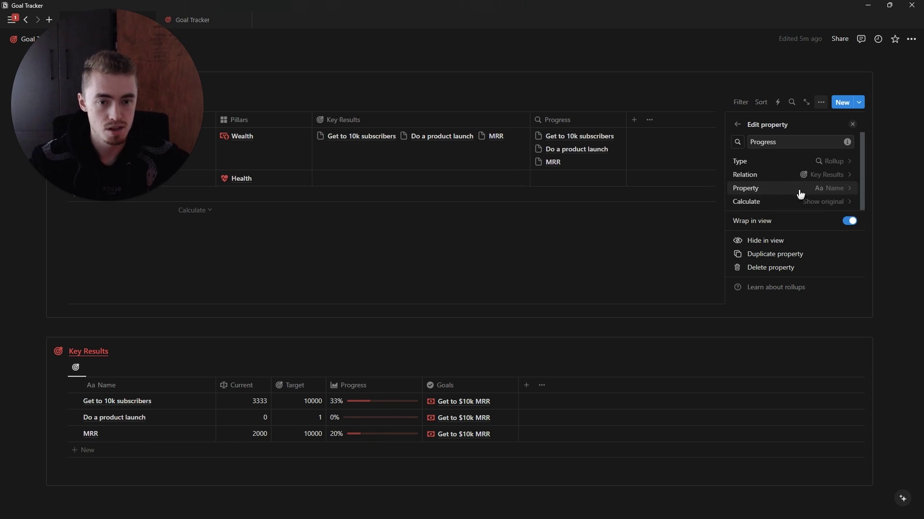
left_click(826, 190)
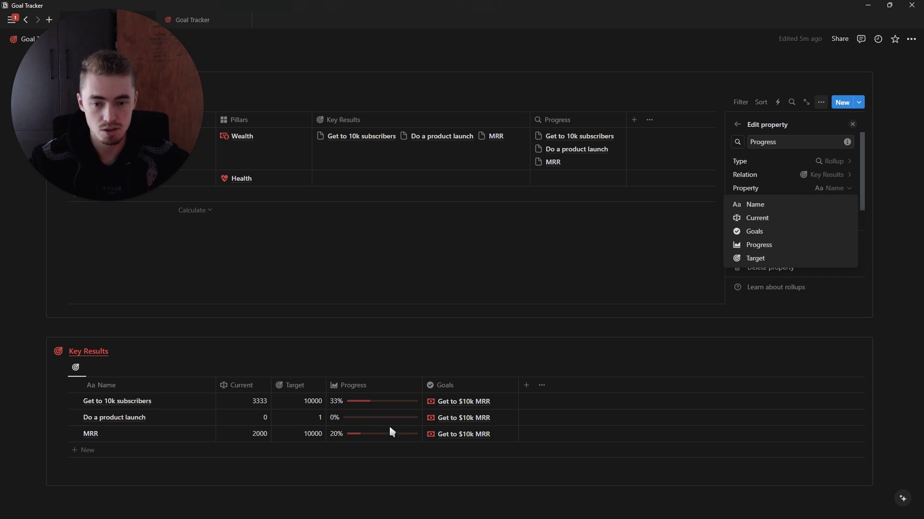
left_click(758, 246)
left_click(817, 204)
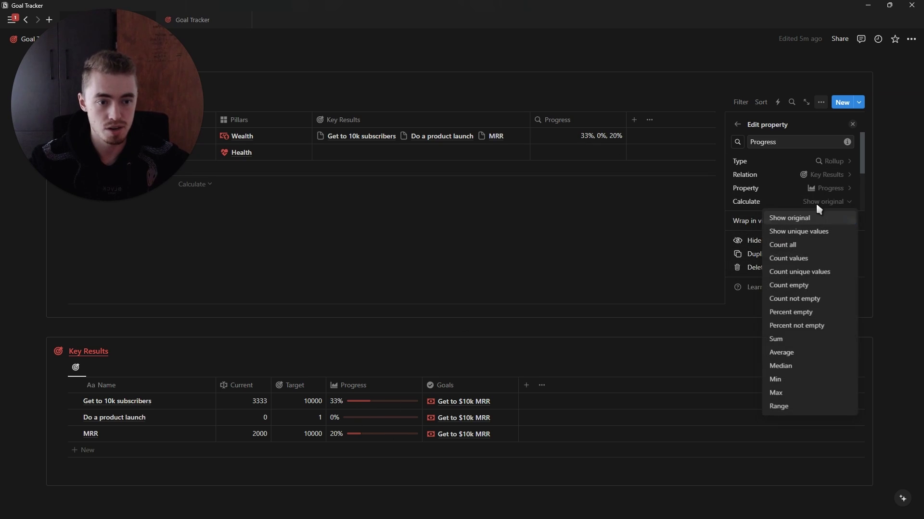
left_click(784, 354)
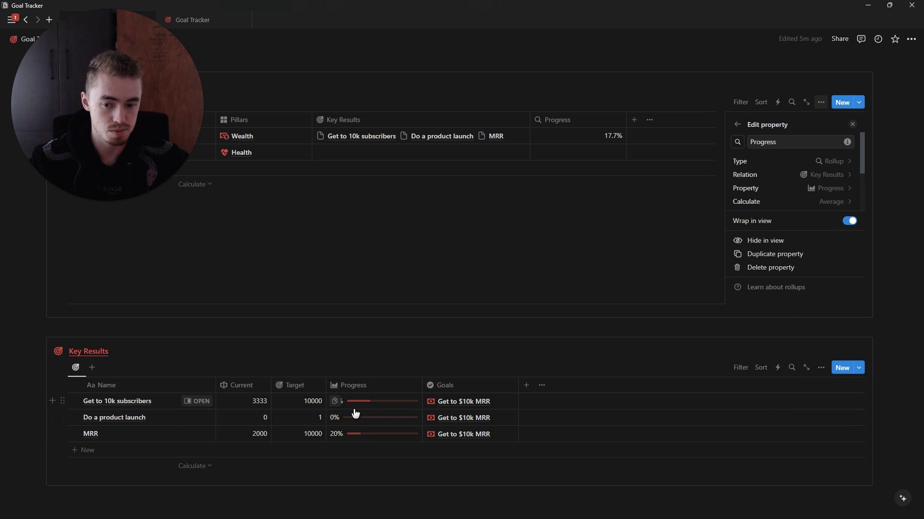
left_click(853, 126)
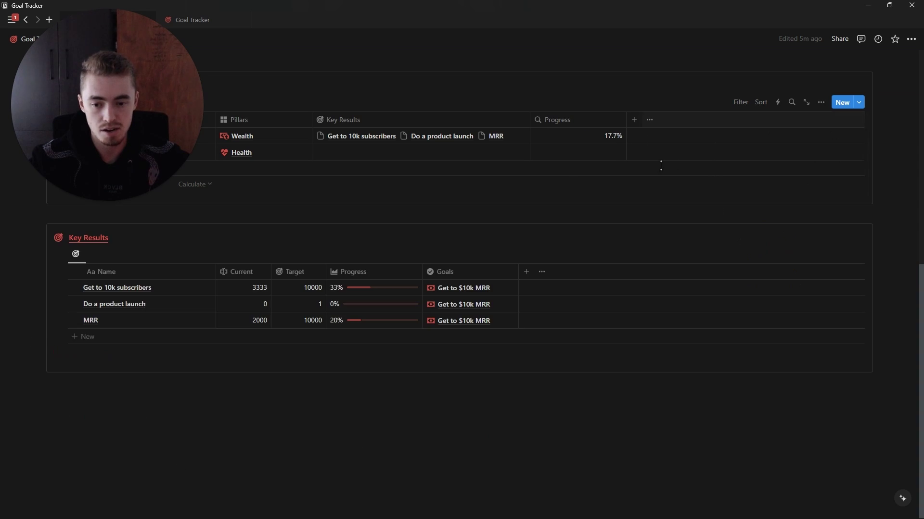
- Set the Current value of "Do a product launch" to 1
left_click(244, 303)
type("1")
key("Return")
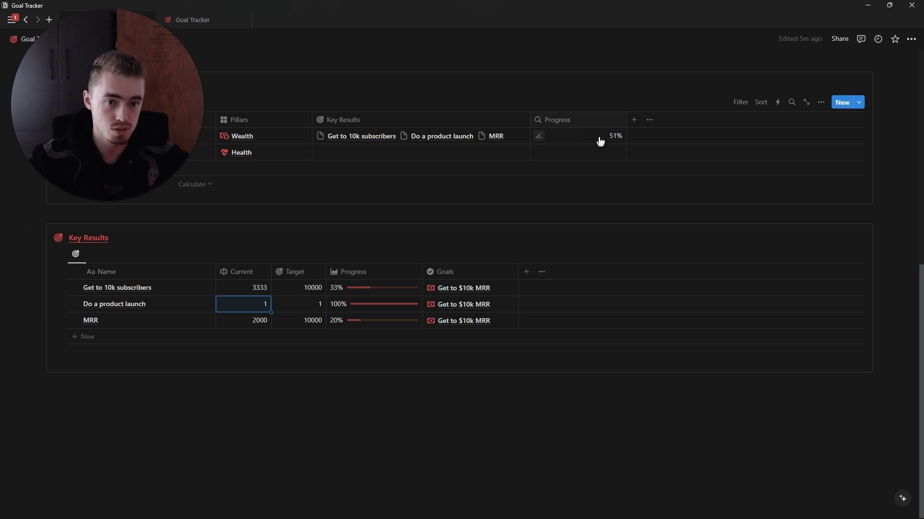
- Show the Progress rollup in Goals as a bar and set the bar's color to red
left_click(589, 124)
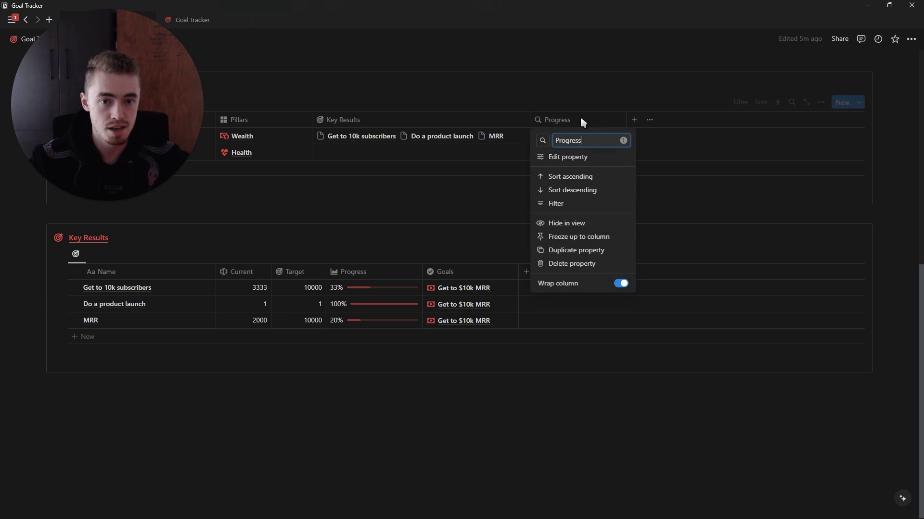
left_click(568, 157)
scroll(774, 208, "down", 2)
left_click(792, 172)
scroll(798, 173, "down", 2)
left_click(827, 158)
left_click(818, 291)
left_click(852, 123)
- Add a goal named "Build a strong network" with a round red icon and link it to the Wealth pillar
scroll(183, 295, "up", 2)
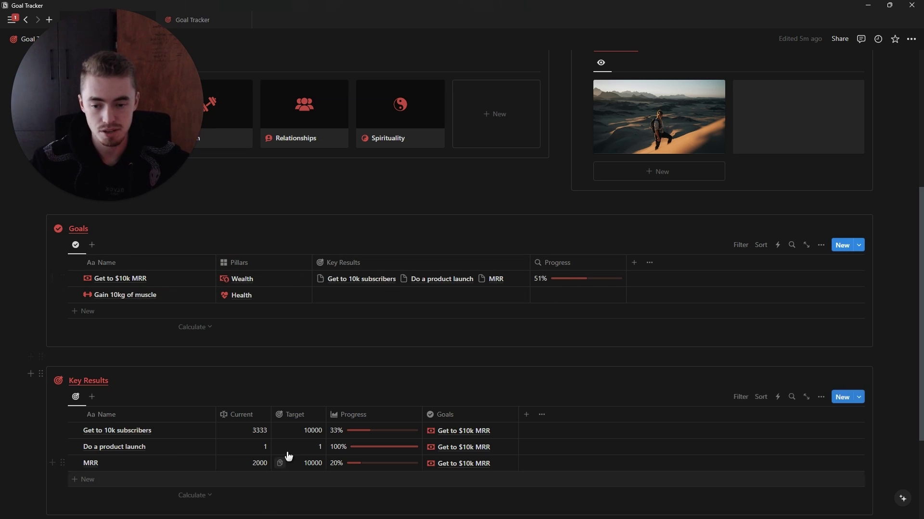
scroll(217, 293, "up", 3)
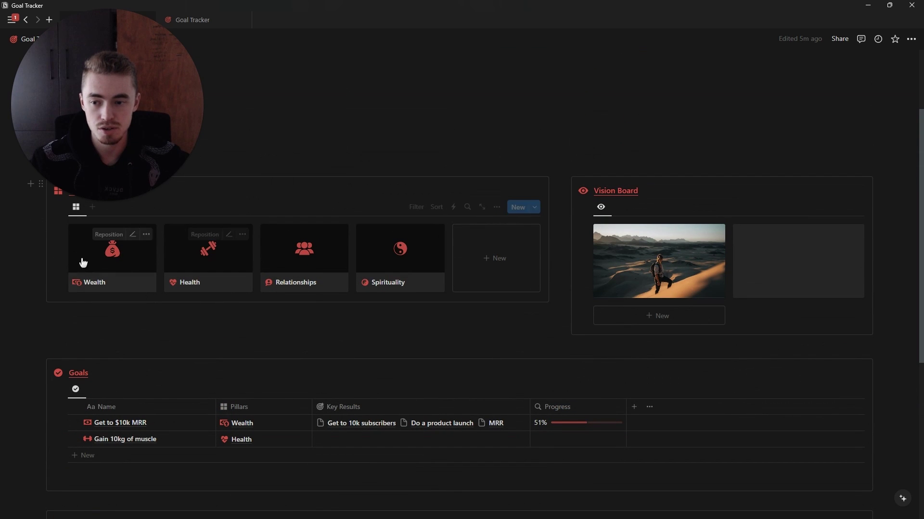
scroll(158, 437, "down", 2)
left_click(185, 361)
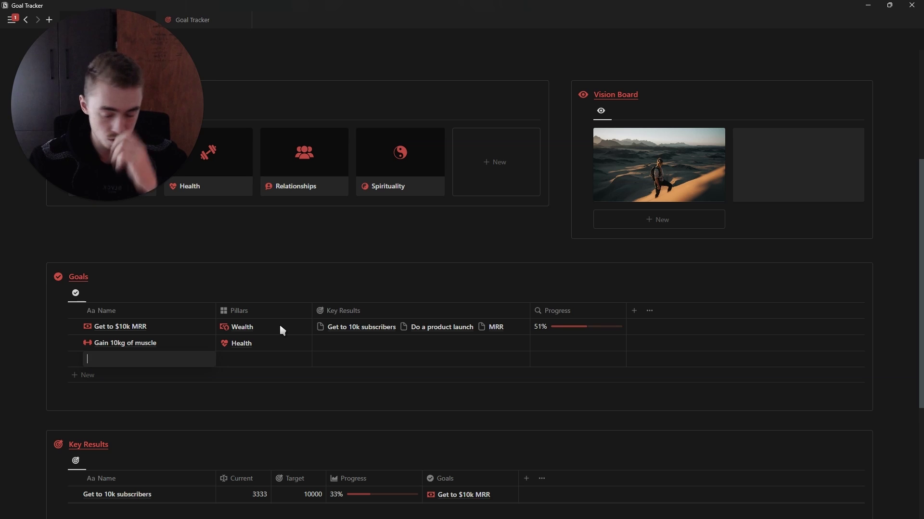
type("Build a stro")
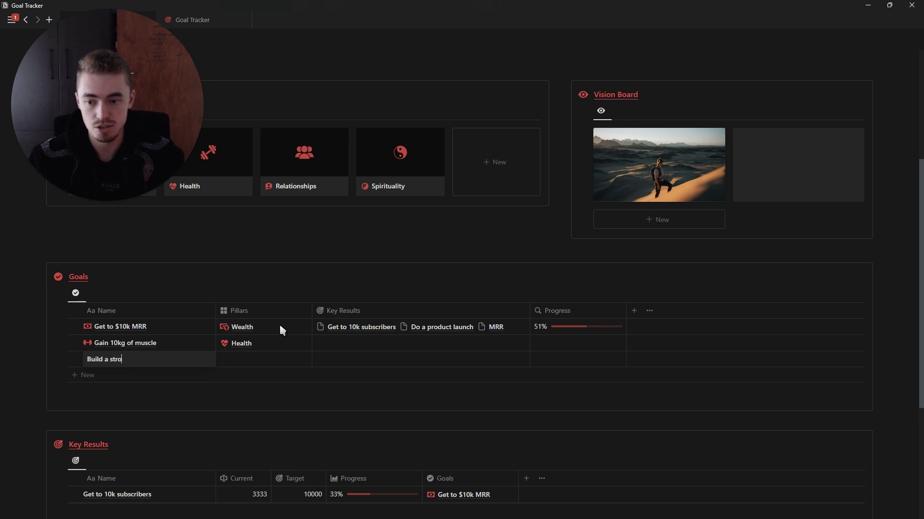
type("ng network")
key("Return")
left_click(274, 369)
left_click(268, 394)
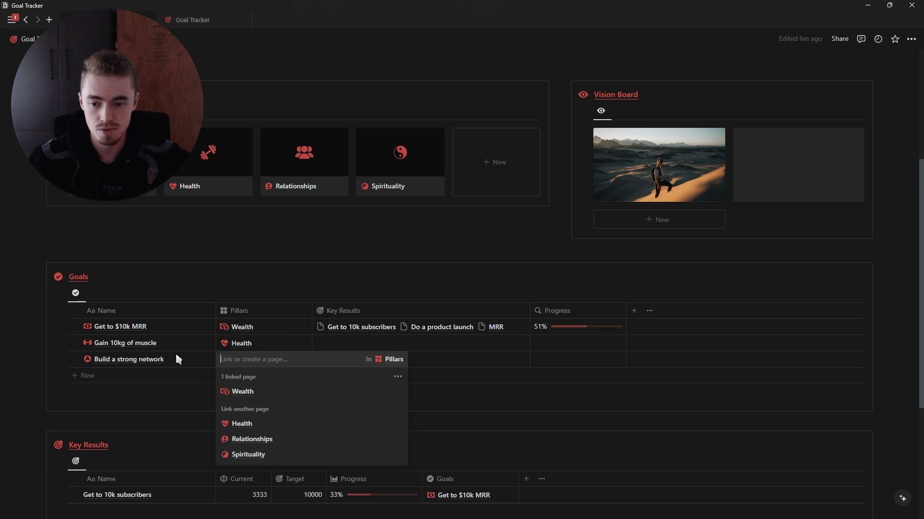
key("Escape")
- Change the goal linked to the MRR key result from "Get to $10k MRR" to "Build a strong network"
scroll(194, 350, "up", 2)
scroll(238, 367, "down", 5)
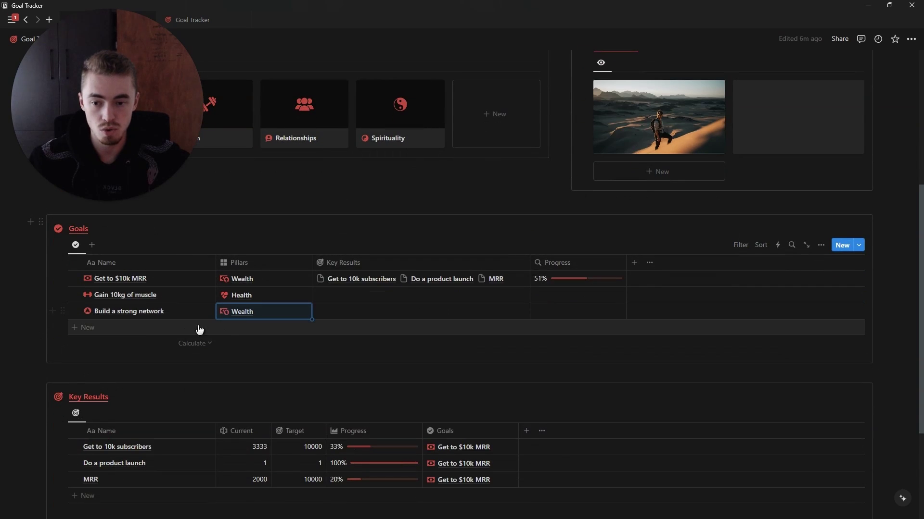
scroll(210, 289, "up", 3)
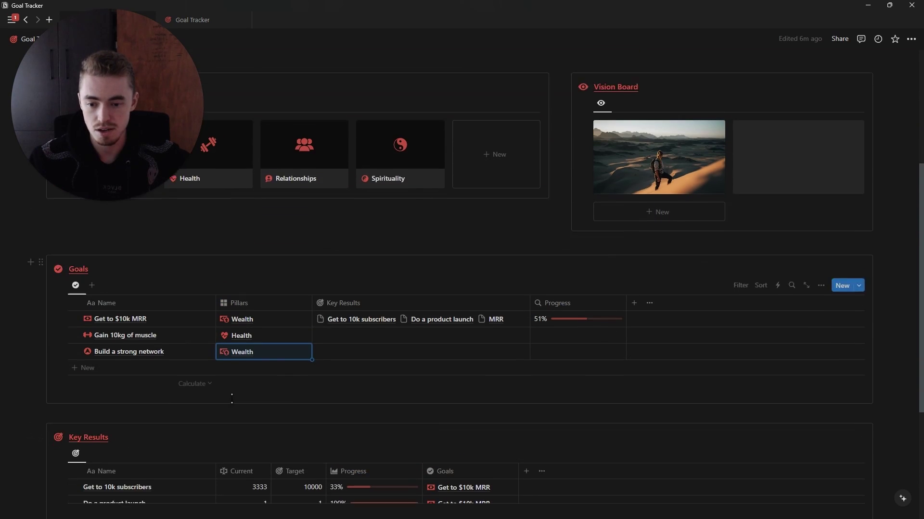
scroll(481, 353, "down", 4)
left_click(512, 339)
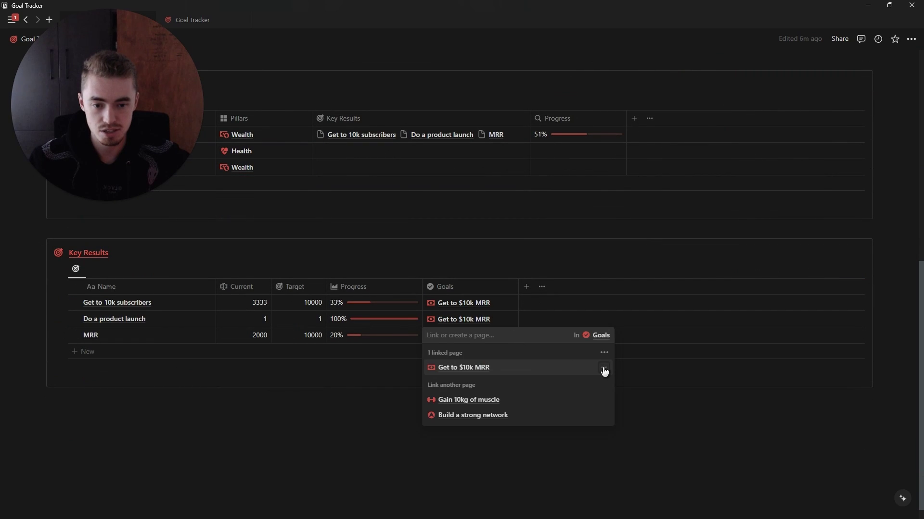
left_click(482, 401)
key("Escape")
scroll(515, 301, "up", 3)
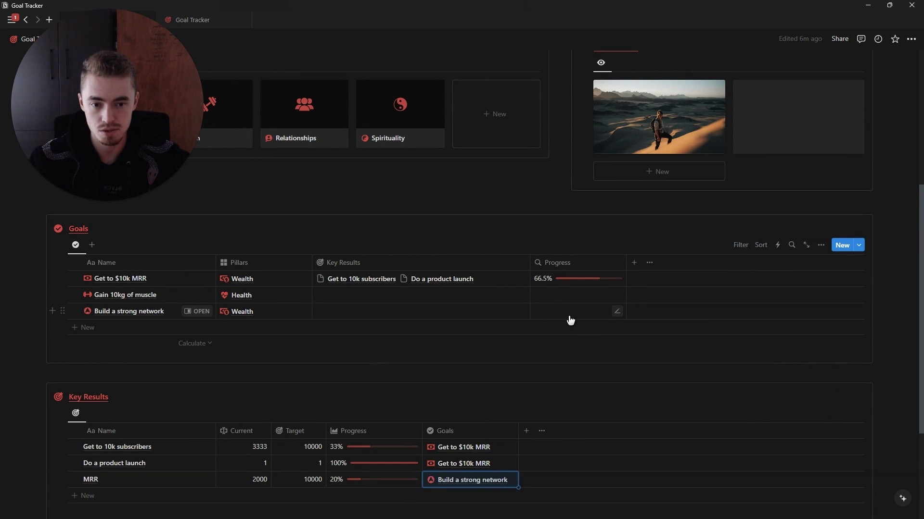
- Add a rollup property named "Progress" to the Wealth pillar, using Goals as its relation
scroll(570, 320, "up", 2)
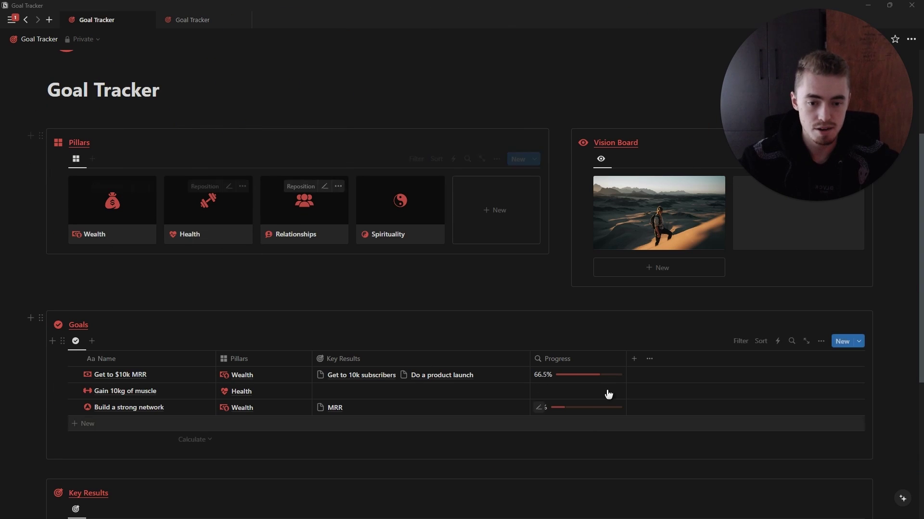
scroll(609, 394, "down", 3)
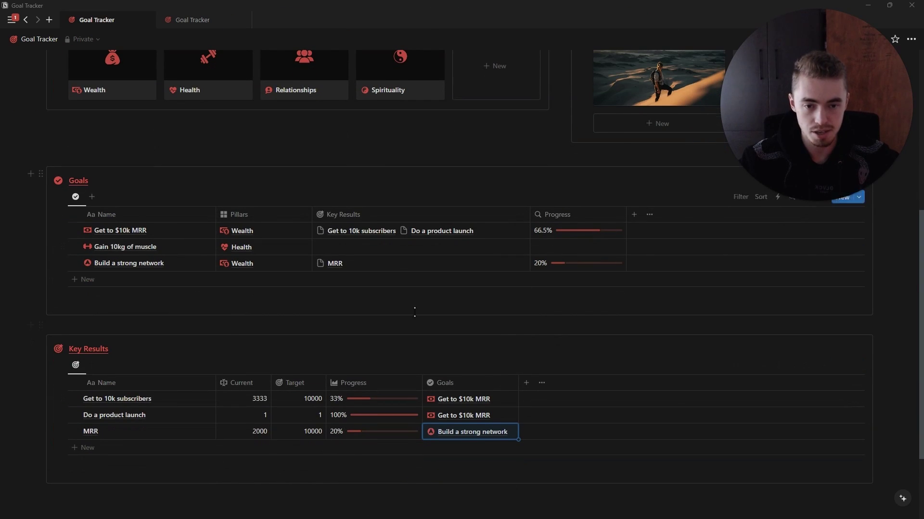
scroll(419, 312, "up", 3)
scroll(453, 325, "down", 2)
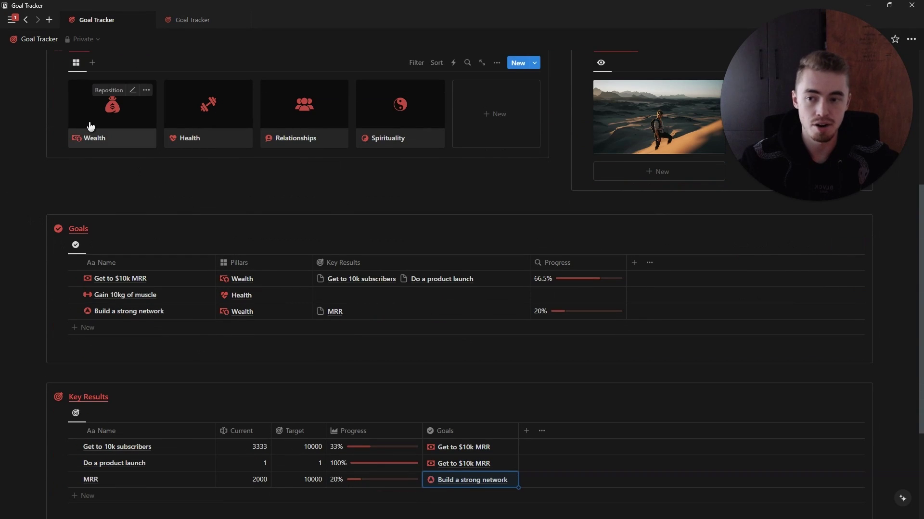
left_click(90, 126)
left_click(312, 267)
type("rol")
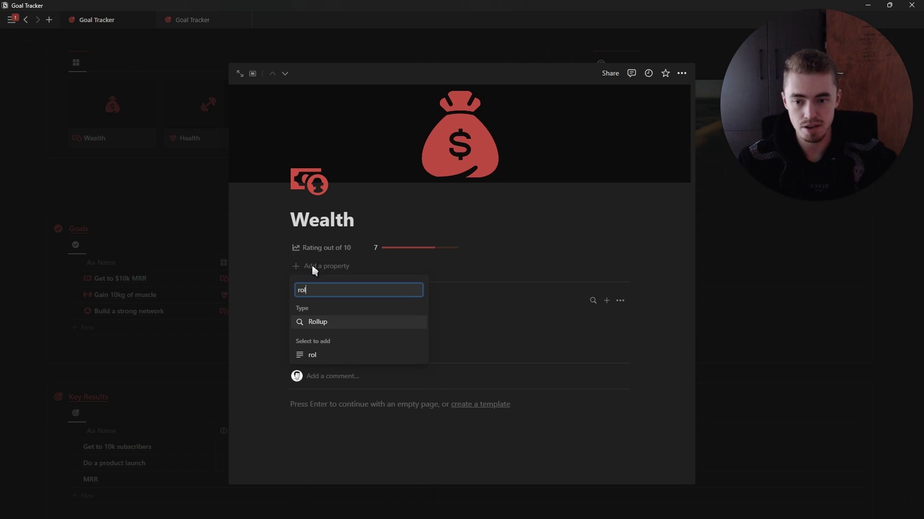
left_click(346, 322)
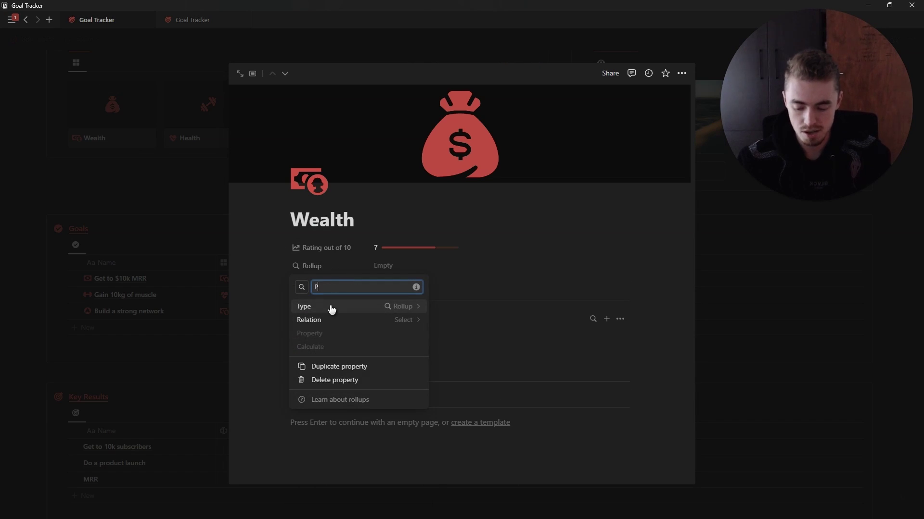
left_click(352, 320)
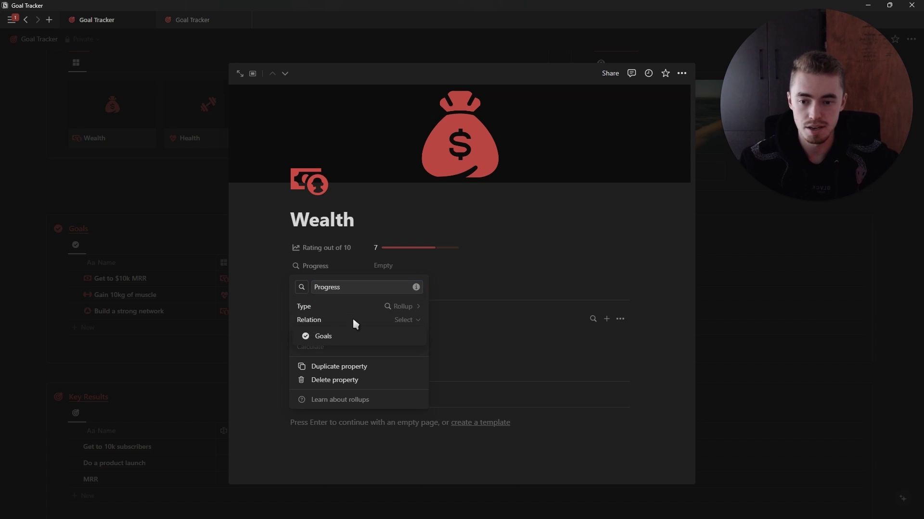
left_click(321, 337)
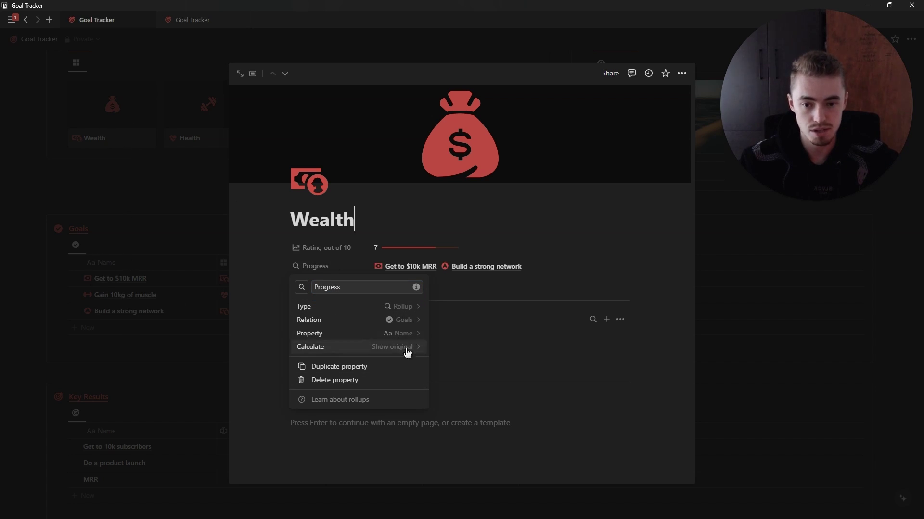
left_click(386, 333)
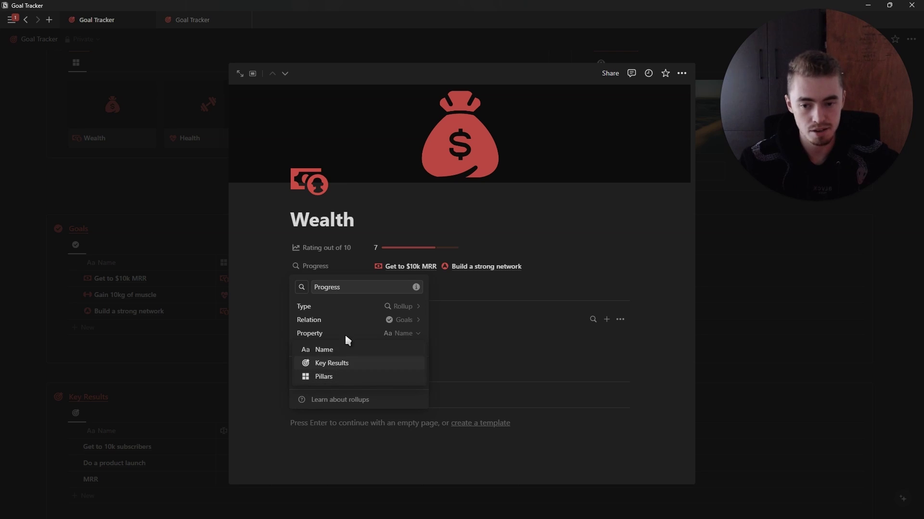
left_click(807, 299)
left_click(807, 296)
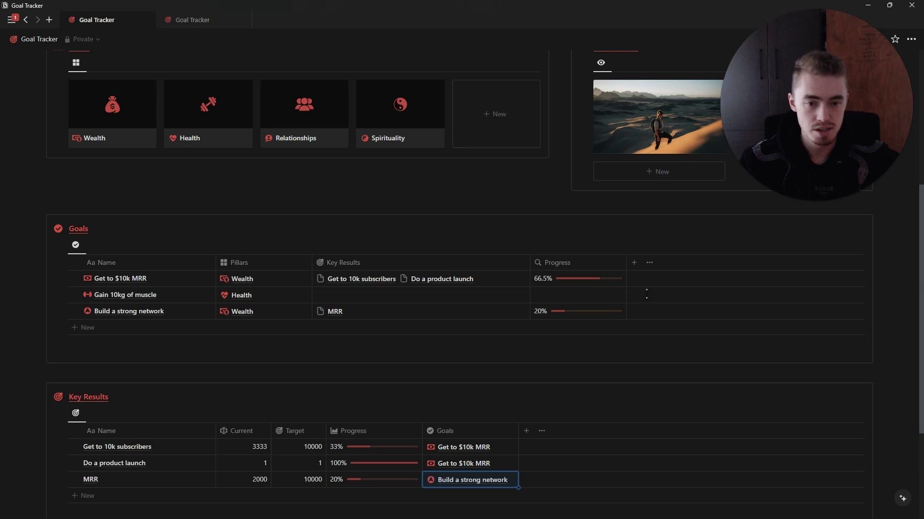
- Add a formula property named "Progress bar" to the Goals database that returns the Progress property
left_click(634, 266)
type("f")
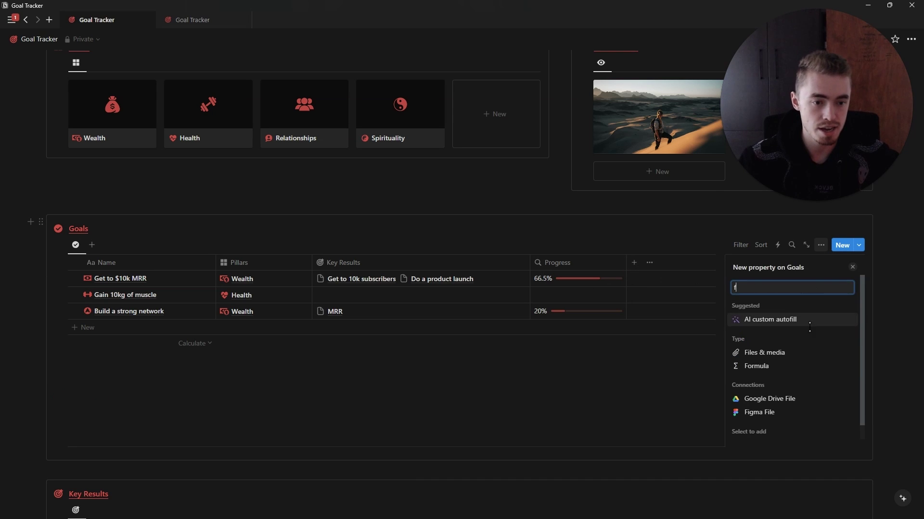
left_click(758, 364)
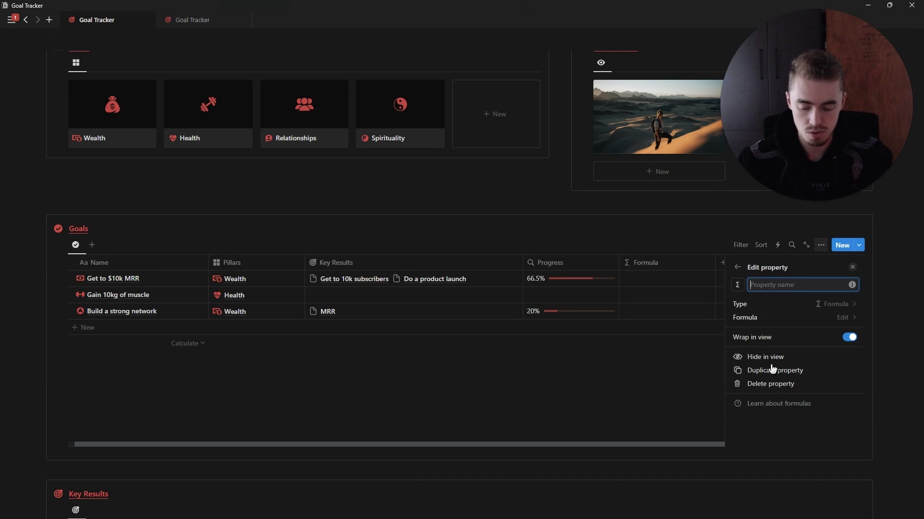
type("Progress bar")
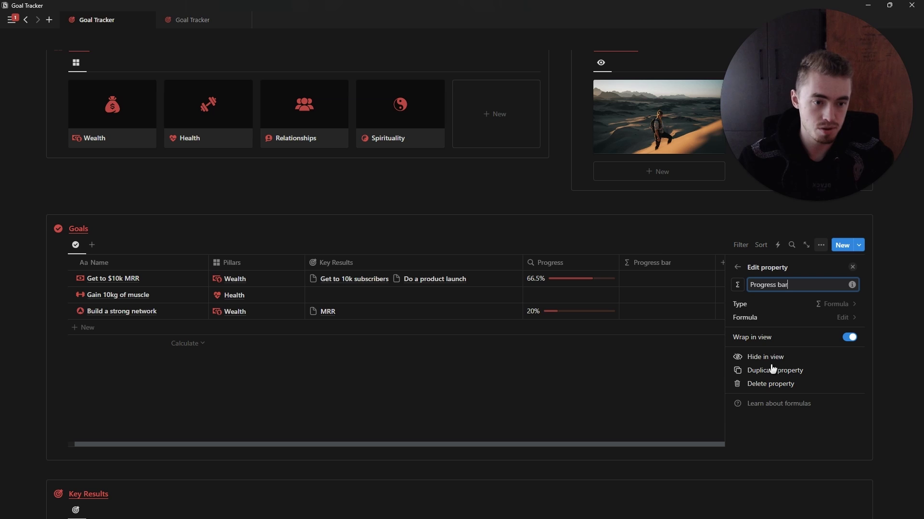
left_click(769, 318)
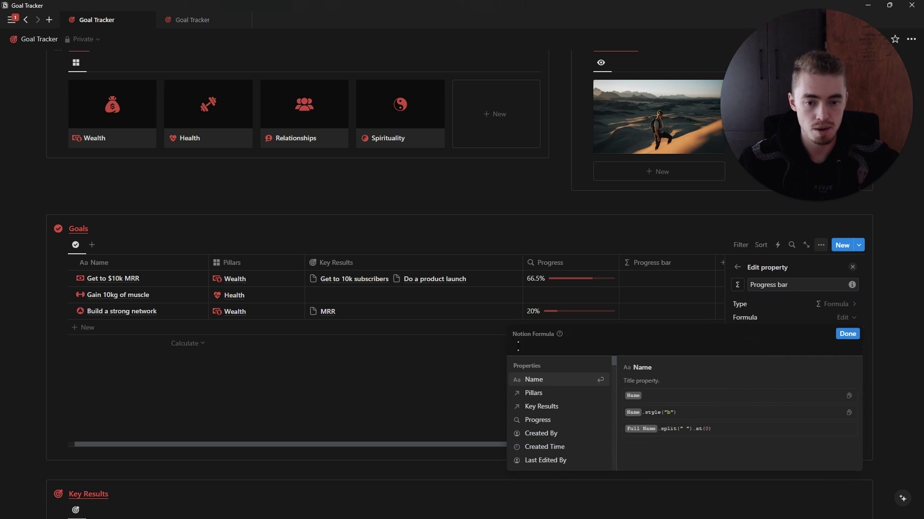
left_click(538, 421)
left_click(848, 334)
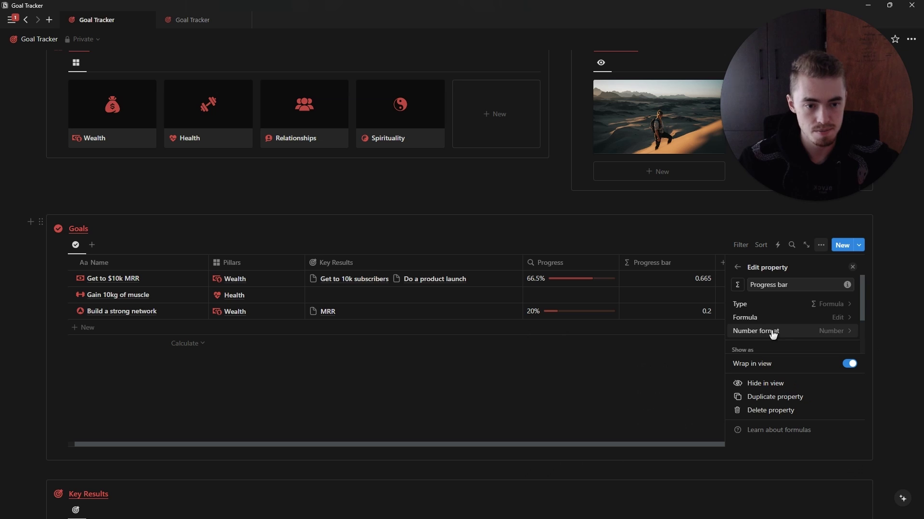
- Format the Progress bar formula in Goals as Percent and show it as a red bar
scroll(785, 332, "down", 2)
left_click(809, 290)
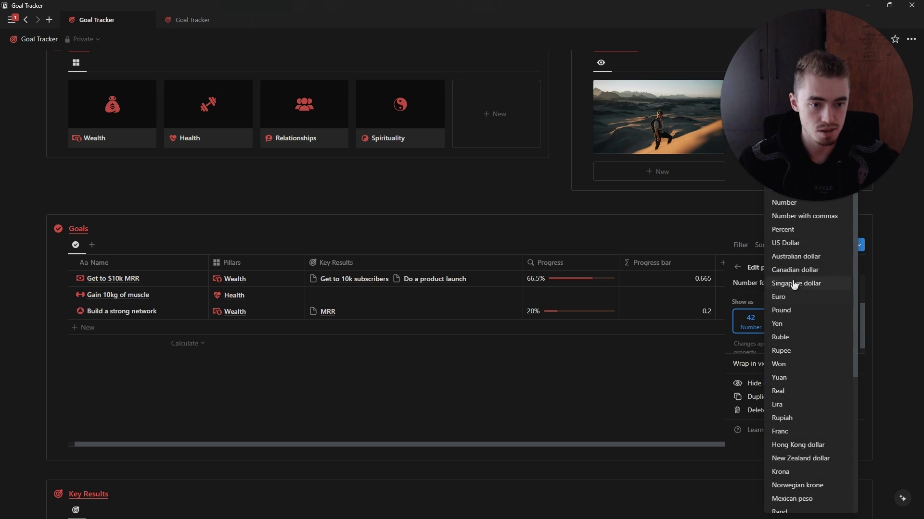
left_click(736, 231)
left_click(807, 325)
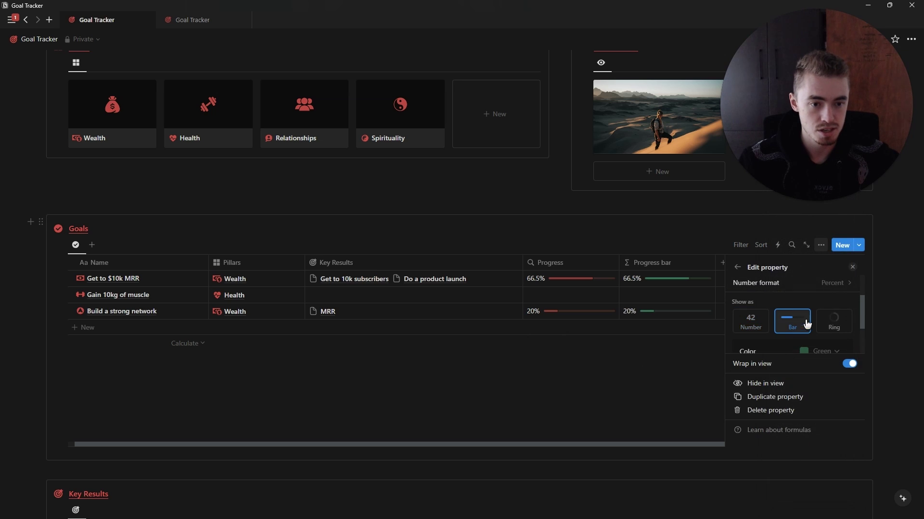
left_click(822, 351)
left_click(799, 487)
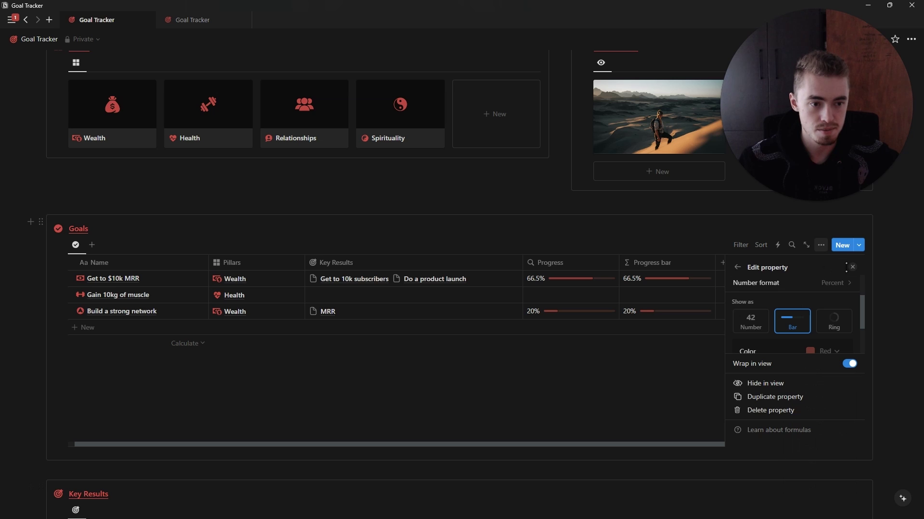
left_click(853, 267)
- Set the Wealth pillar's Progress rollup to calculate the Average of the Progress bar property from Goals
scroll(677, 330, "up", 3)
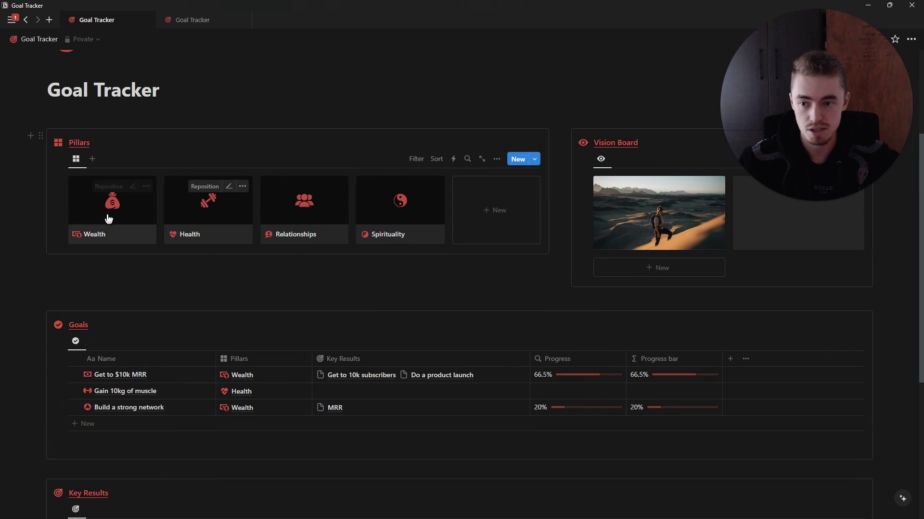
left_click(121, 226)
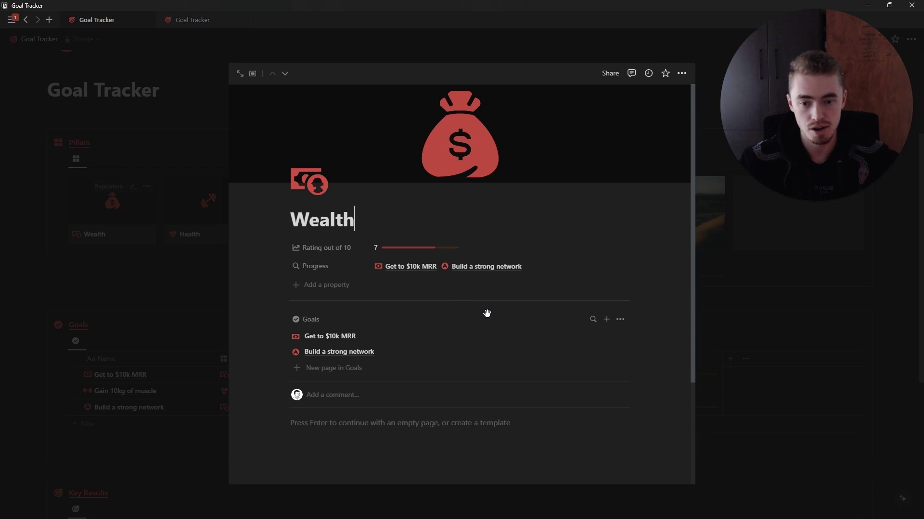
left_click(314, 267)
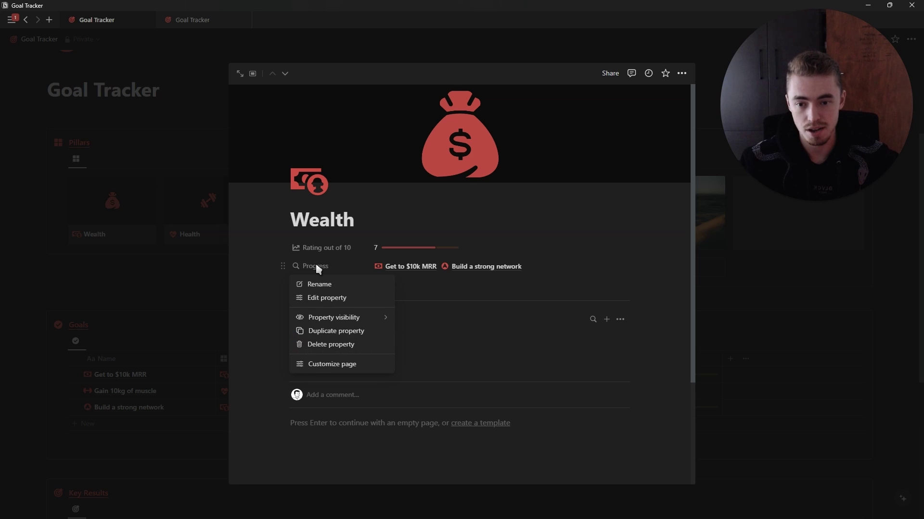
left_click(326, 300)
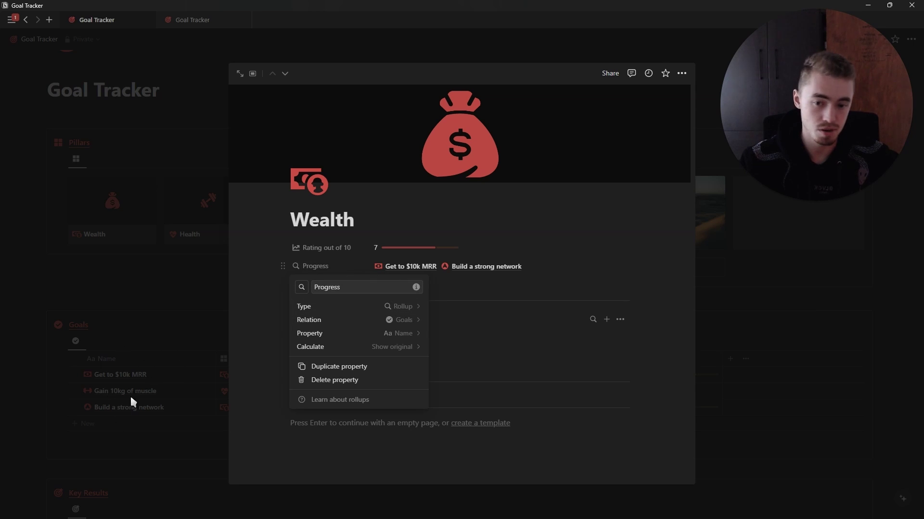
left_click(372, 332)
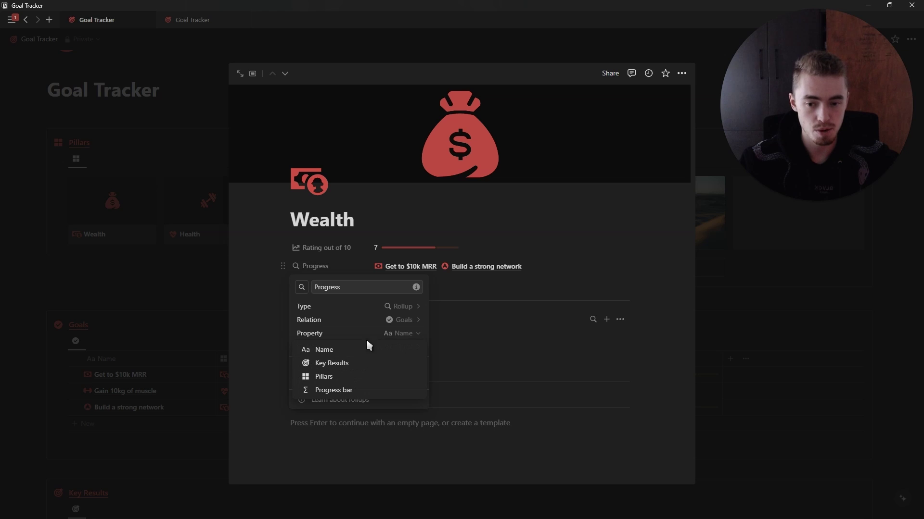
left_click(340, 391)
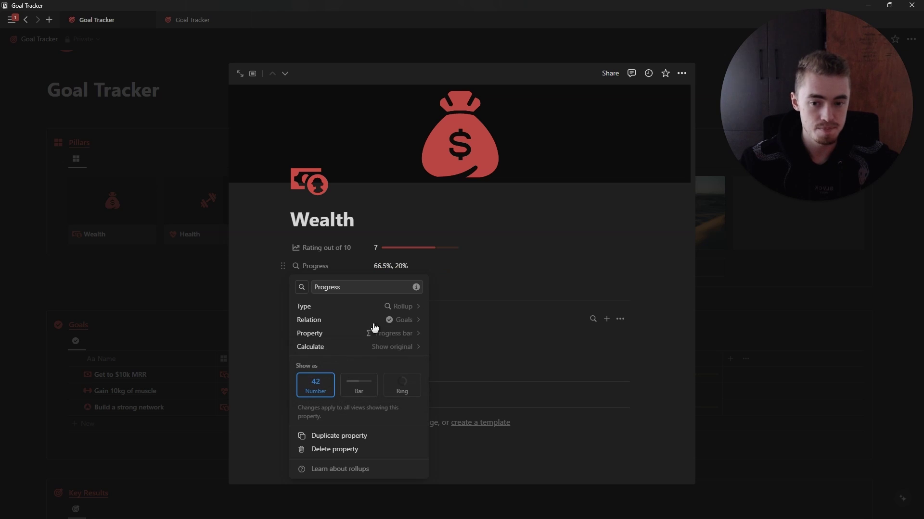
left_click(357, 348)
left_click(356, 278)
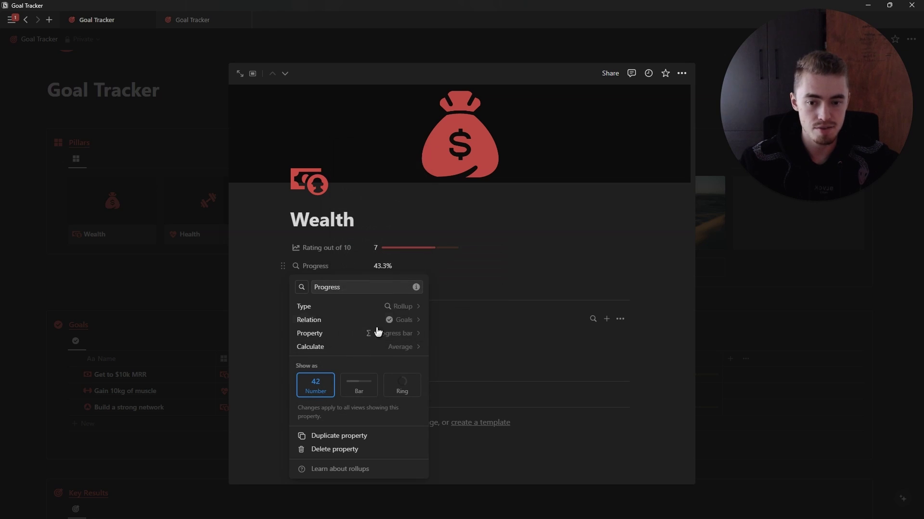
- Show the Wealth pillar's Progress rollup as a bar and set the bar's color to red
left_click(360, 391)
left_click(389, 412)
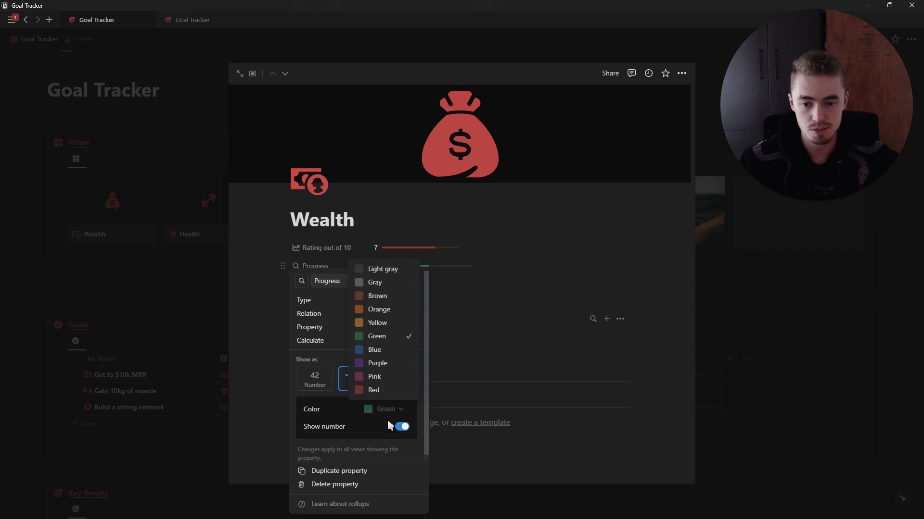
left_click(374, 389)
left_click(193, 271)
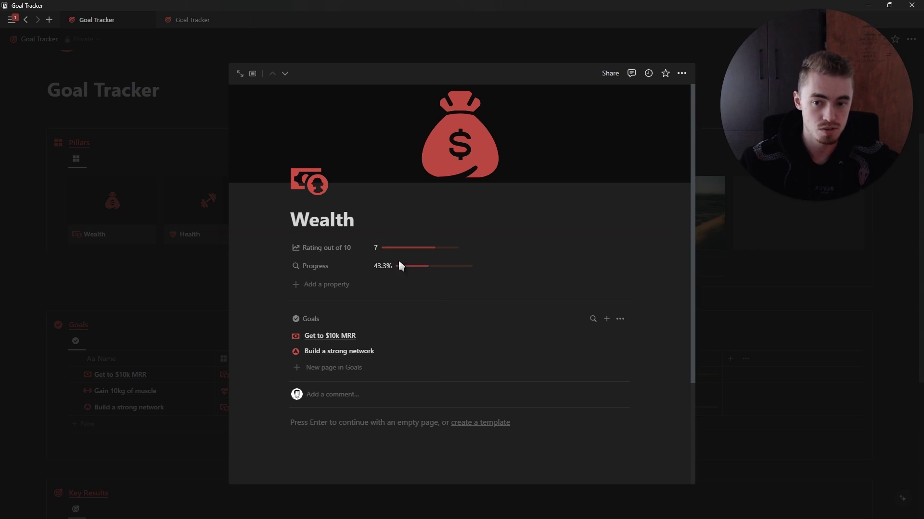
- Change the icon of the pillars' Progress property to a chart icon and close the Wealth page
left_click(327, 267)
left_click(326, 298)
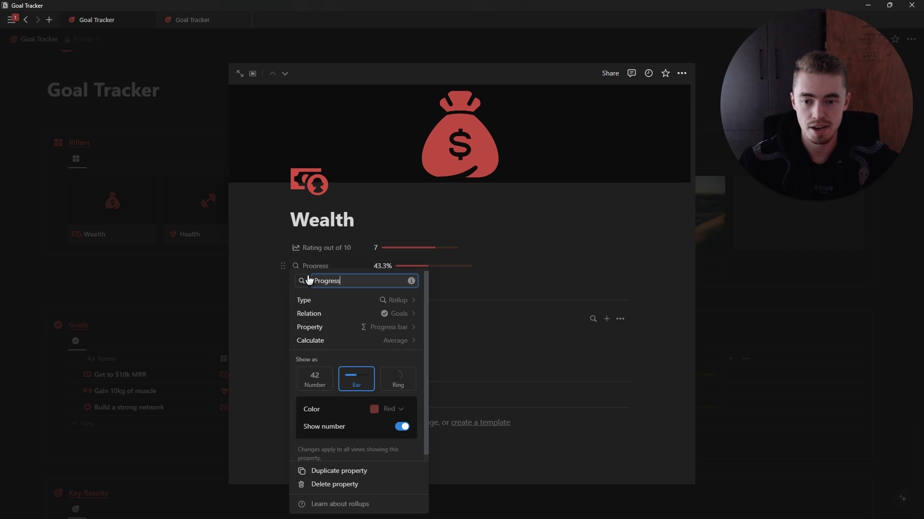
left_click(301, 281)
left_click(279, 364)
key("Escape")
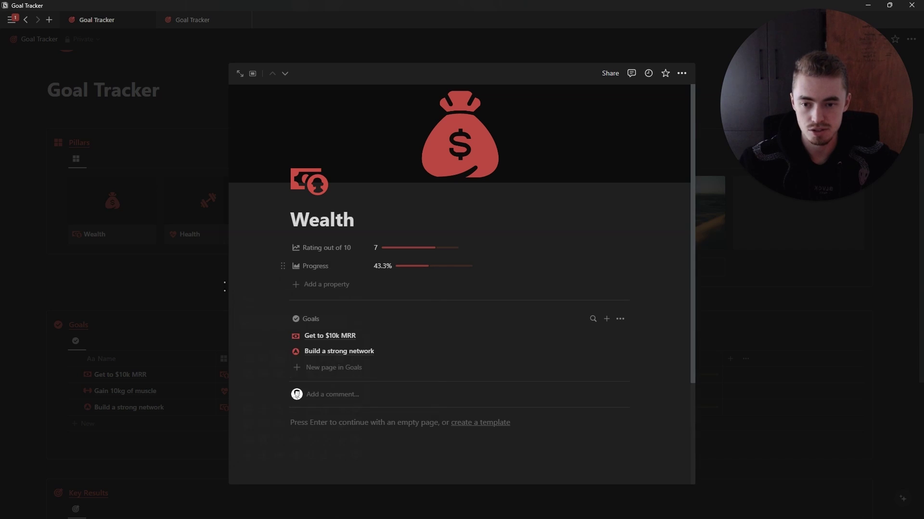
key("Escape")
- Make the Progress property visible on the cards of the Pillars gallery
left_click(497, 159)
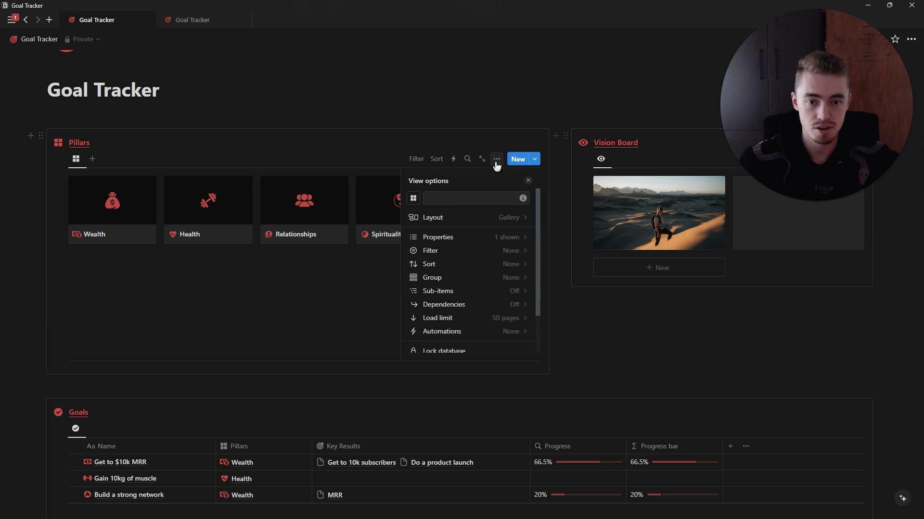
left_click(451, 239)
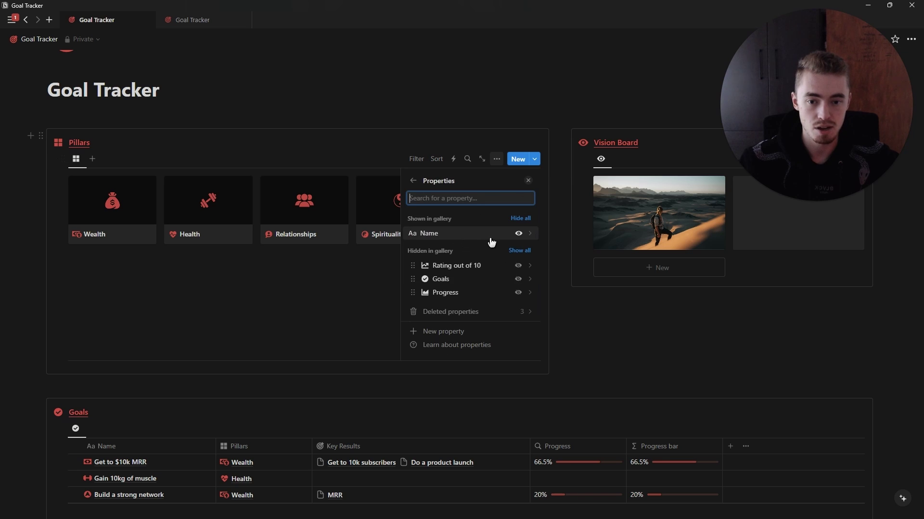
left_click(518, 293)
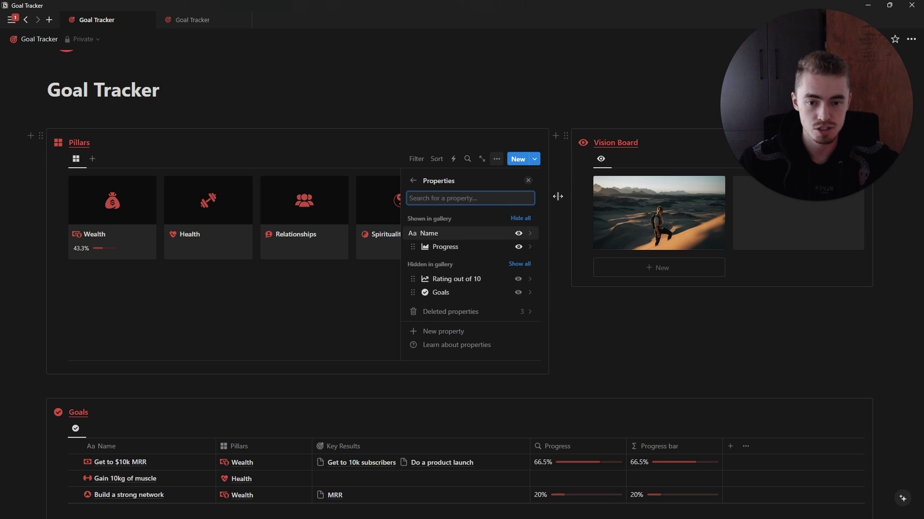
left_click(528, 183)
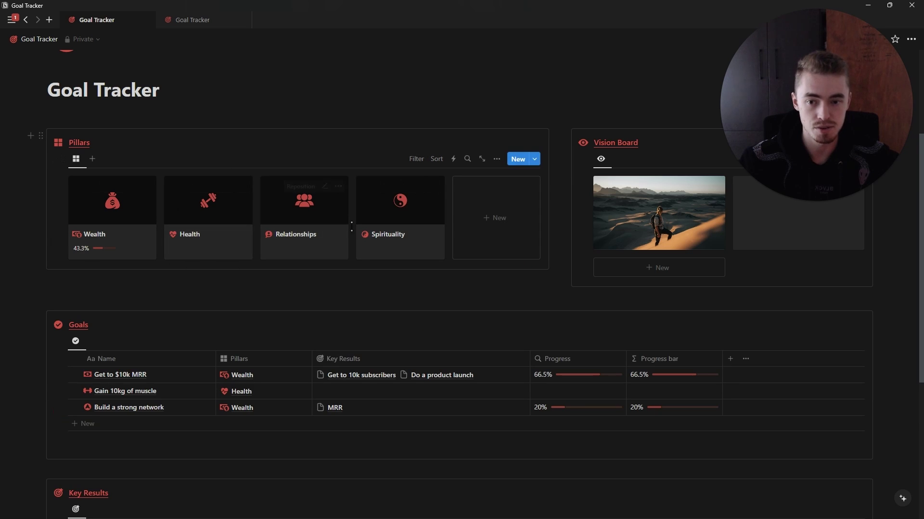
- Set the Current value of the "Do a product launch" key result to 0
scroll(445, 295, "down", 5)
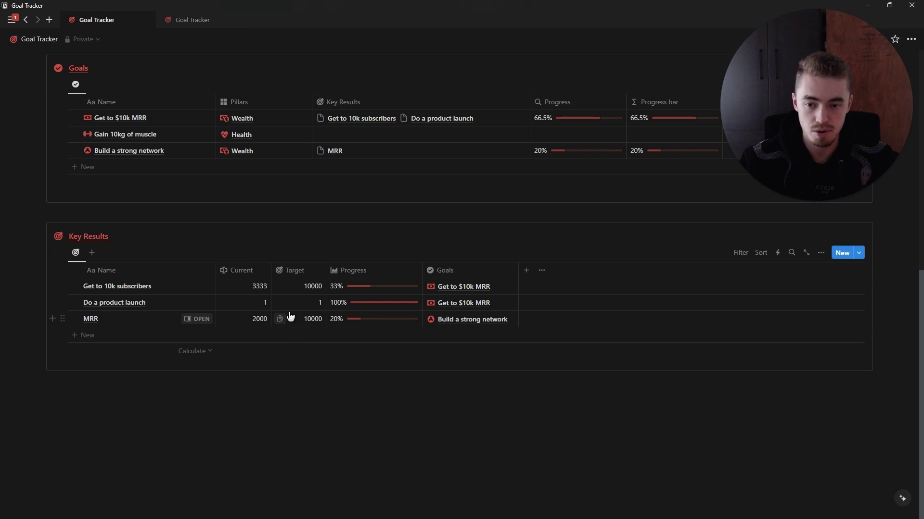
left_click(260, 303)
key("BackSpace")
type("0")
key("Escape")
scroll(301, 301, "up", 5)
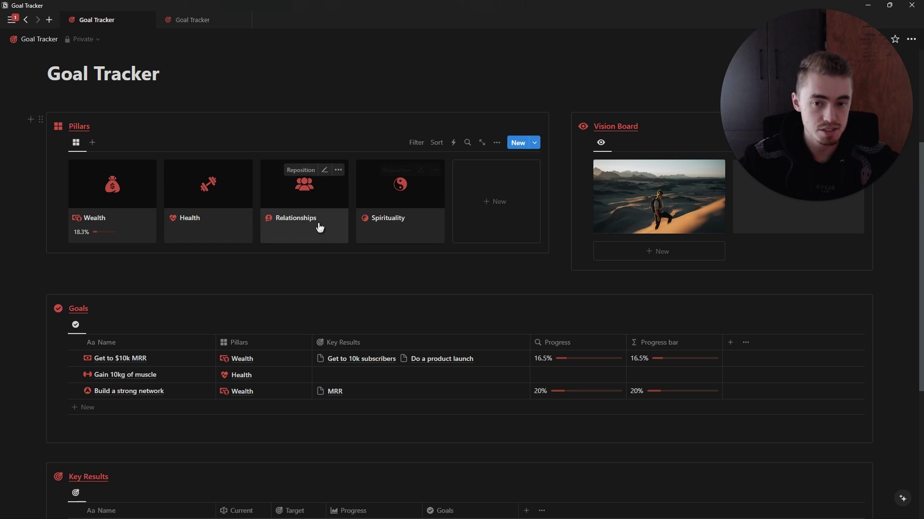
- Delete the empty card from the Vision Board gallery
scroll(316, 230, "up", 1)
right_click(797, 267)
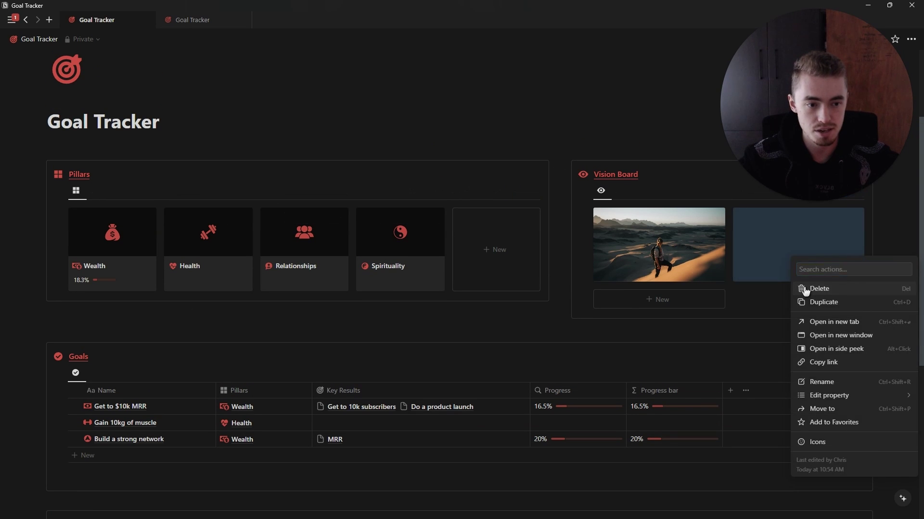
left_click(802, 289)
- Create an untitled page template for the Key Results database and give it the red outlined circle icon
scroll(432, 279, "down", 2)
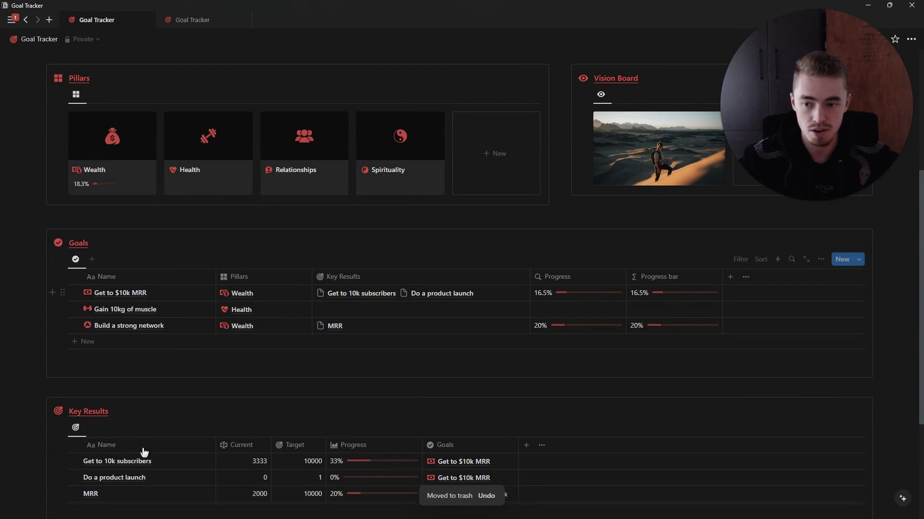
scroll(289, 313, "down", 3)
scroll(387, 281, "up", 2)
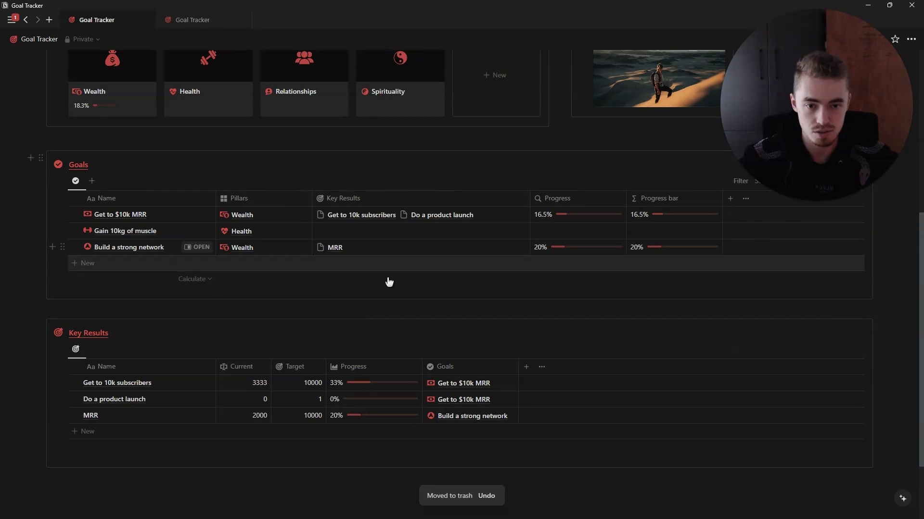
left_click(858, 349)
left_click(798, 405)
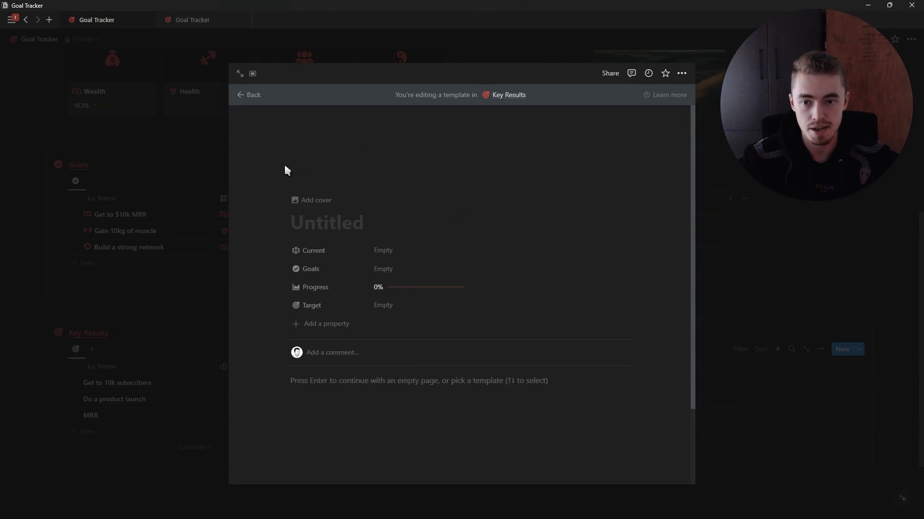
left_click(285, 169)
left_click(254, 201)
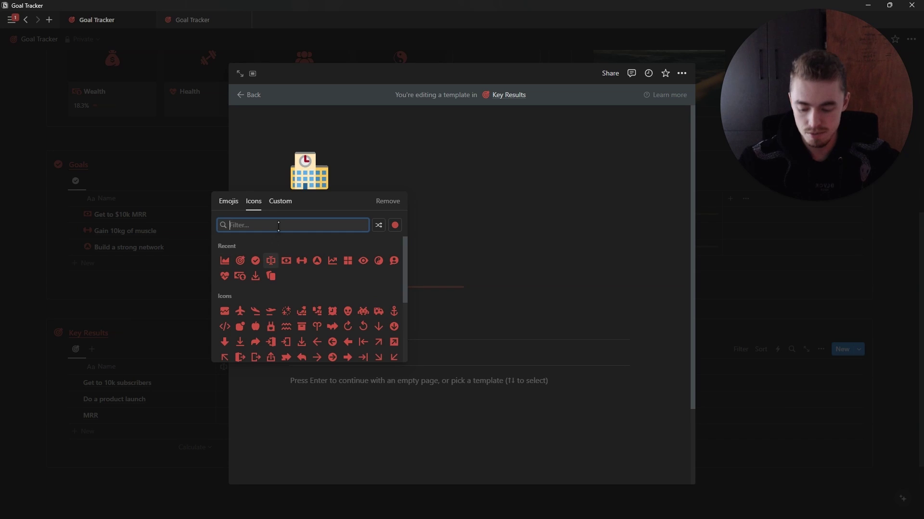
type("circ")
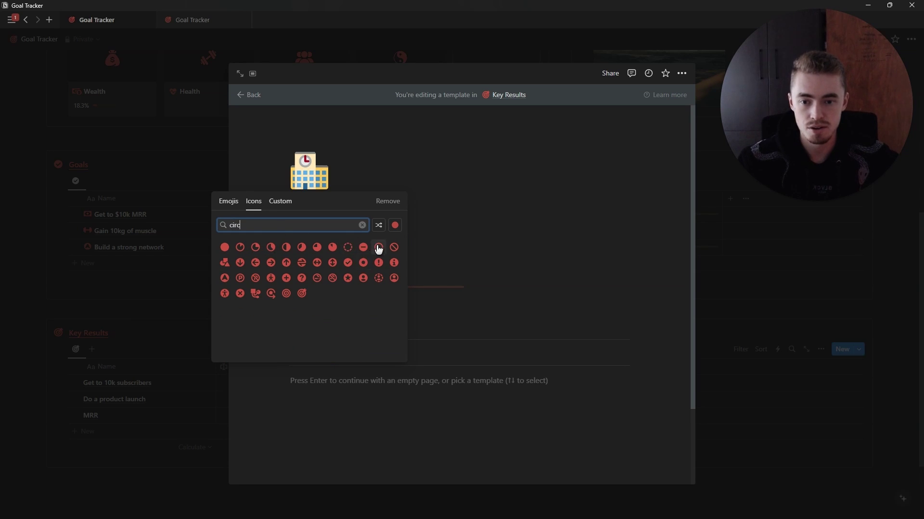
left_click(379, 249)
left_click(782, 288)
- Make the untitled circle-icon template the default for new pages in the Key Results database
left_click(858, 349)
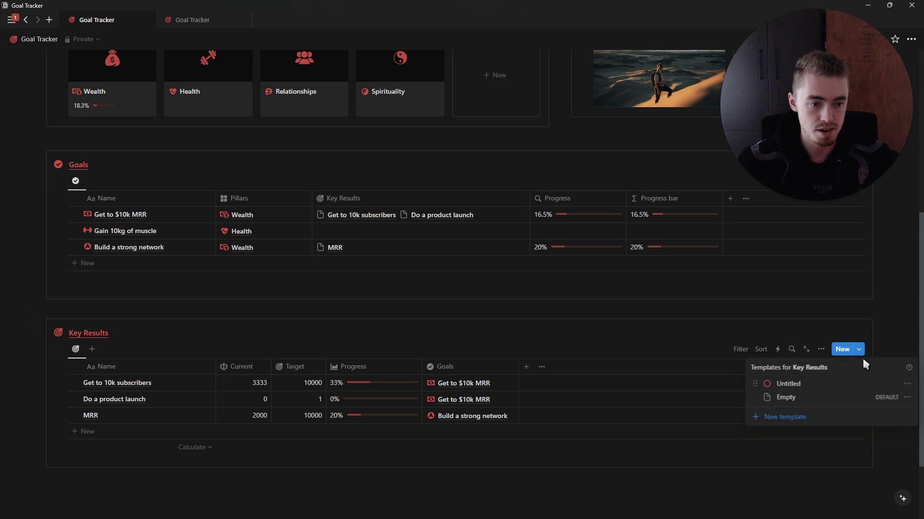
left_click(907, 385)
left_click(858, 371)
left_click(507, 288)
left_click(155, 431)
left_click(153, 433)
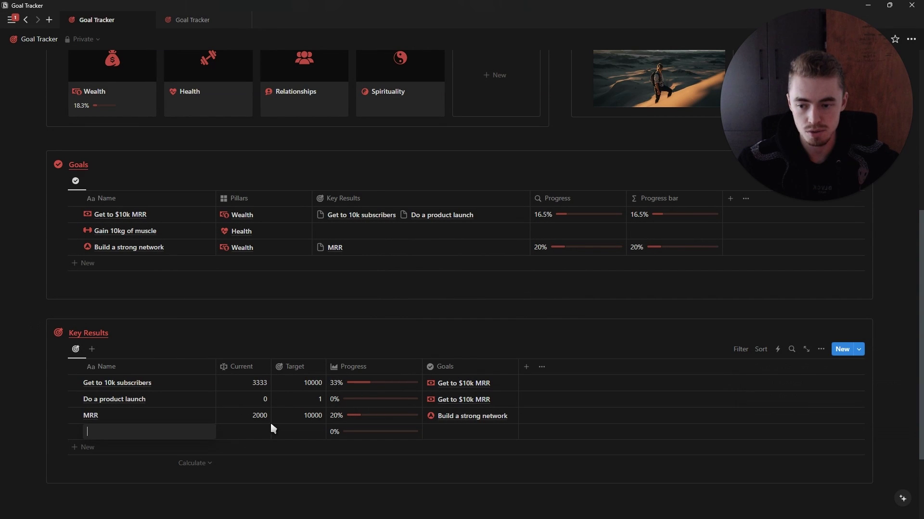
key("Escape")
key("Delete")
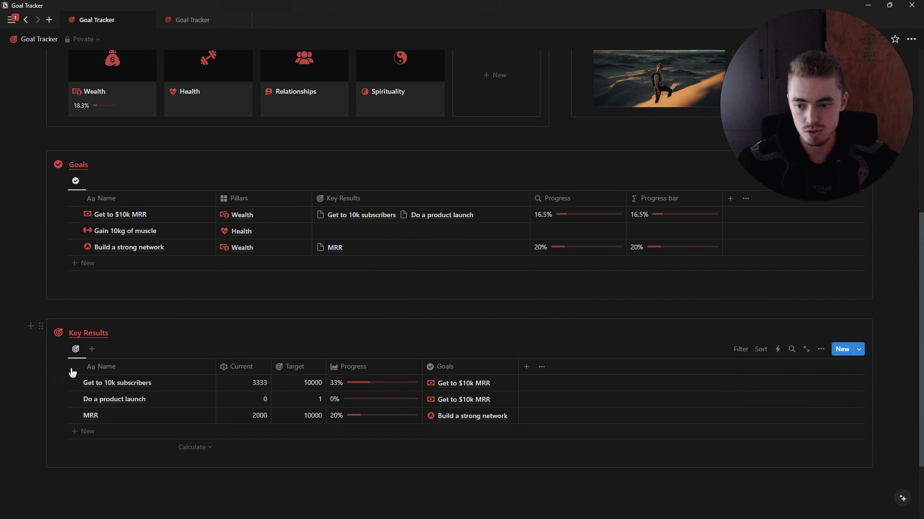
- Give all three existing key results the red outlined circle icon at once
left_click(74, 367)
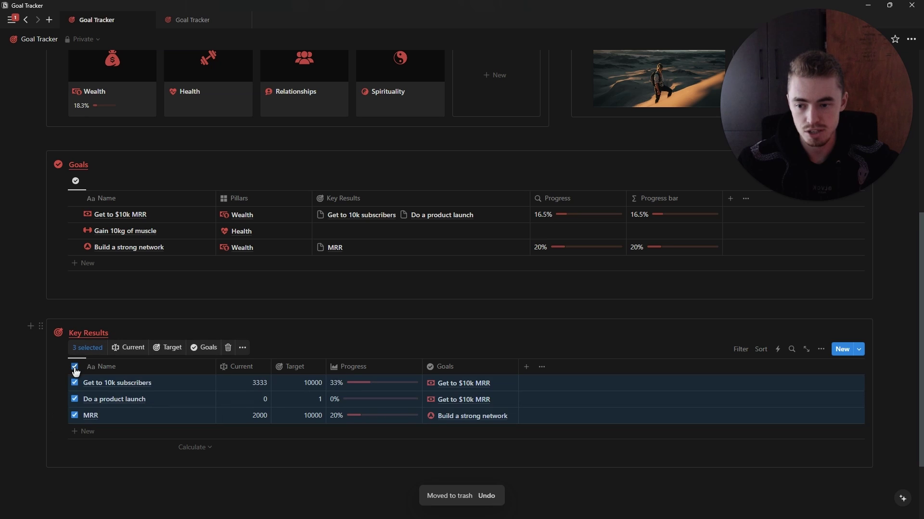
left_click(244, 348)
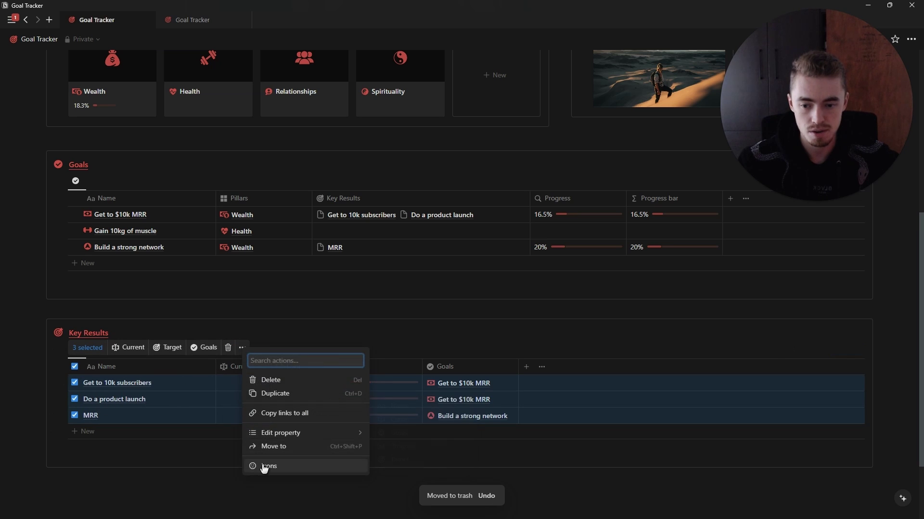
left_click(249, 466)
left_click(186, 183)
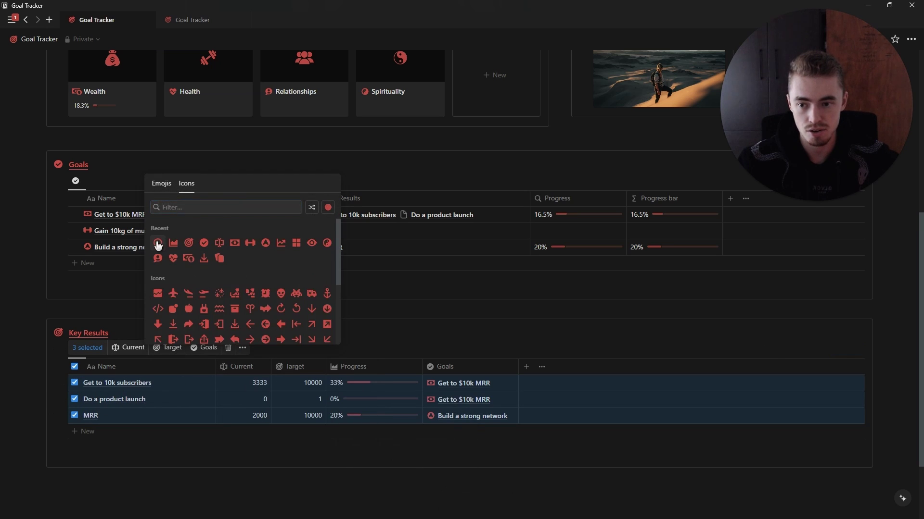
left_click(156, 242)
key("Escape")
- Add a Date property named "Due Date" to the Goals table
scroll(490, 258, "up", 2)
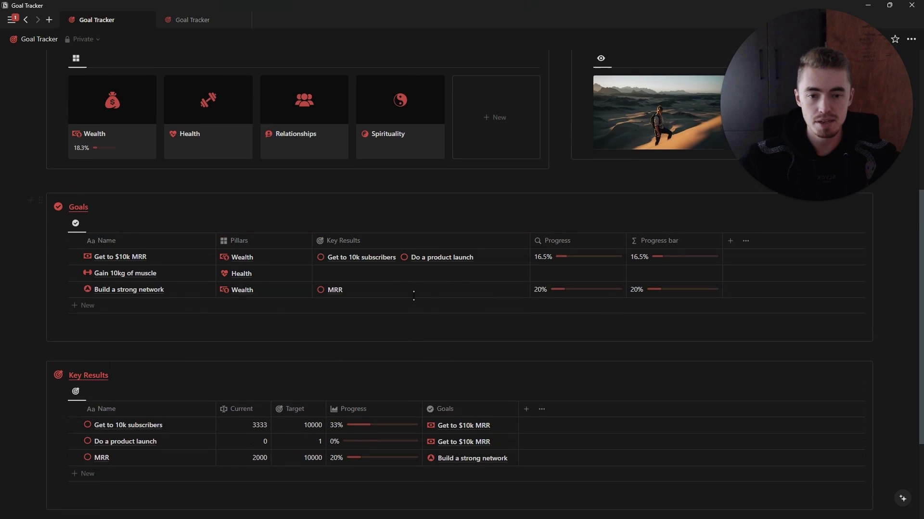
left_click(729, 253)
type("da")
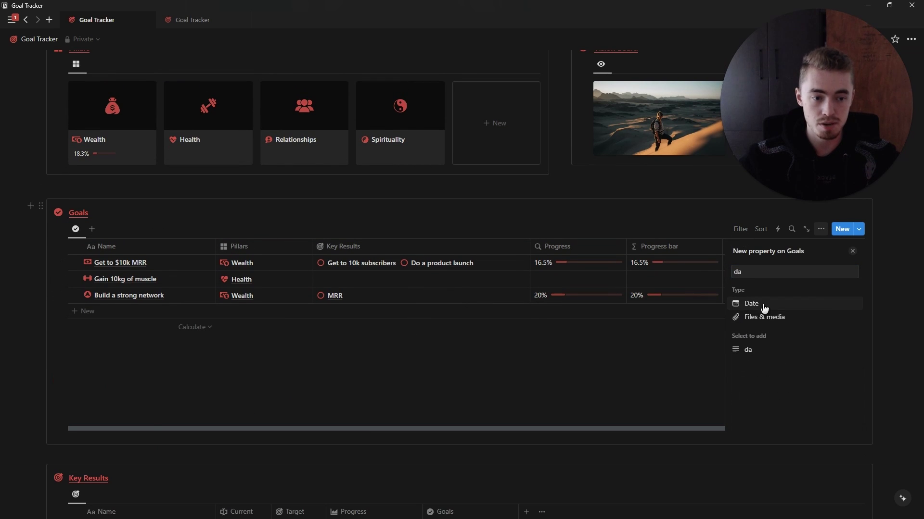
left_click(763, 304)
key("BackSpace")
key("BackSpace")
key("BackSpace")
key("BackSpace")
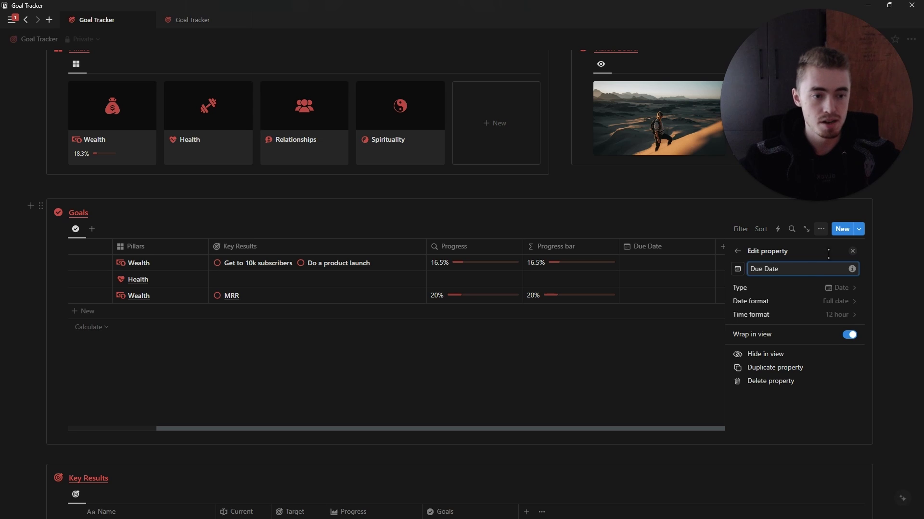
left_click(853, 251)
- Add a Formula property named "Deadline" to the Goals table
scroll(693, 293, "up", 2)
left_click(825, 294)
type("f")
left_click(764, 404)
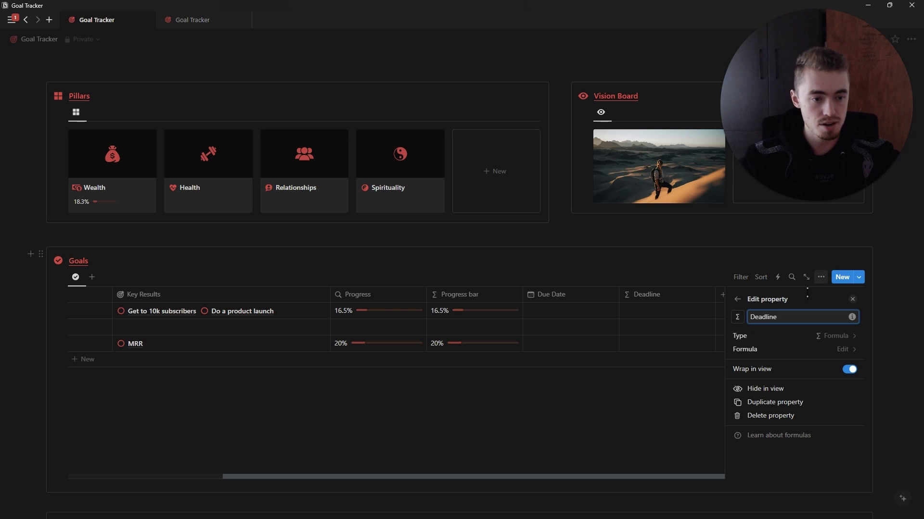
left_click(854, 300)
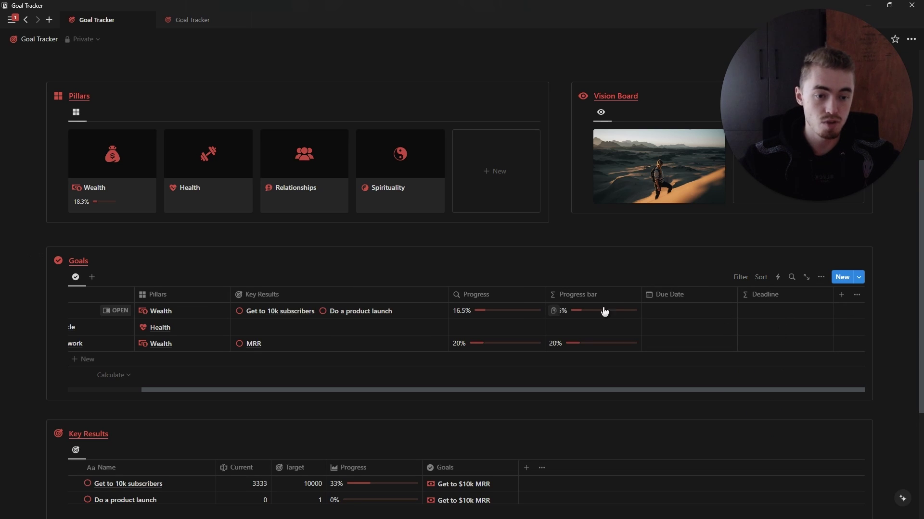
- Fill the Deadline formula with an ifs() comparing Due Date to now() that returns "DUE TODAY", "Days Remaining", "Due Tomorrow" or "Days Past Due"
left_click(760, 319)
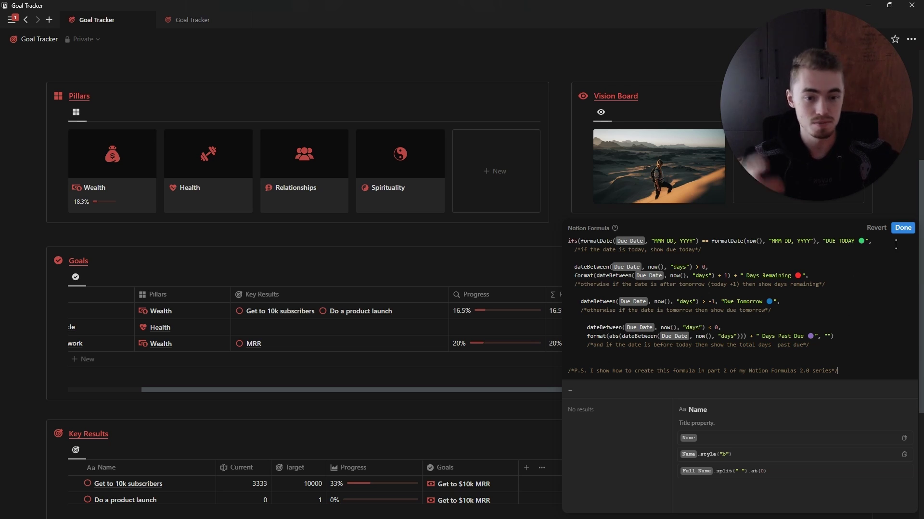
left_click_drag(851, 369, 569, 239)
left_click(569, 239)
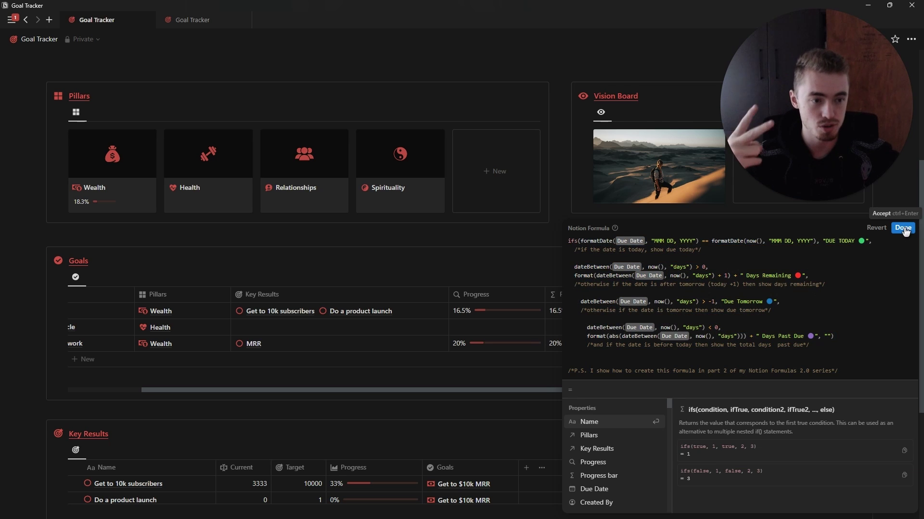
left_click(903, 229)
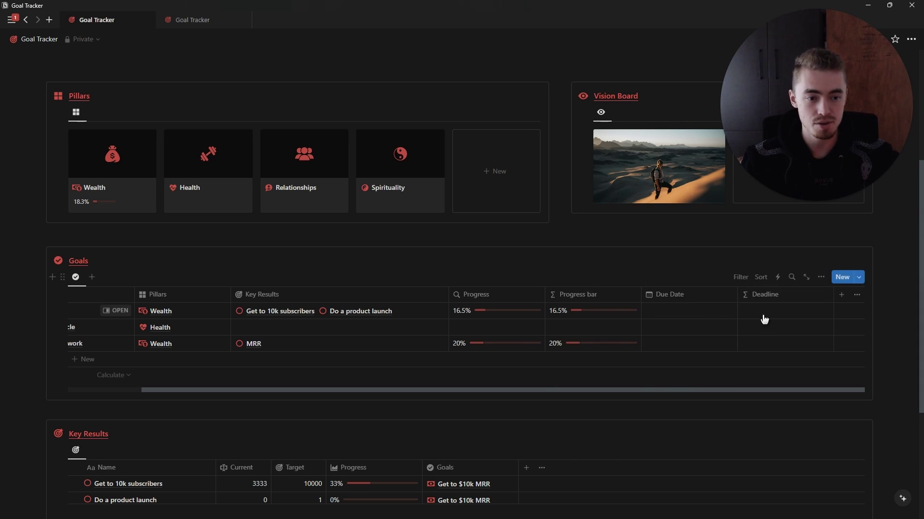
- Test the Deadline formula by giving "Get to $10k MRR" the due dates March 27, April 27 and March 28, 2024 in turn
left_click(699, 315)
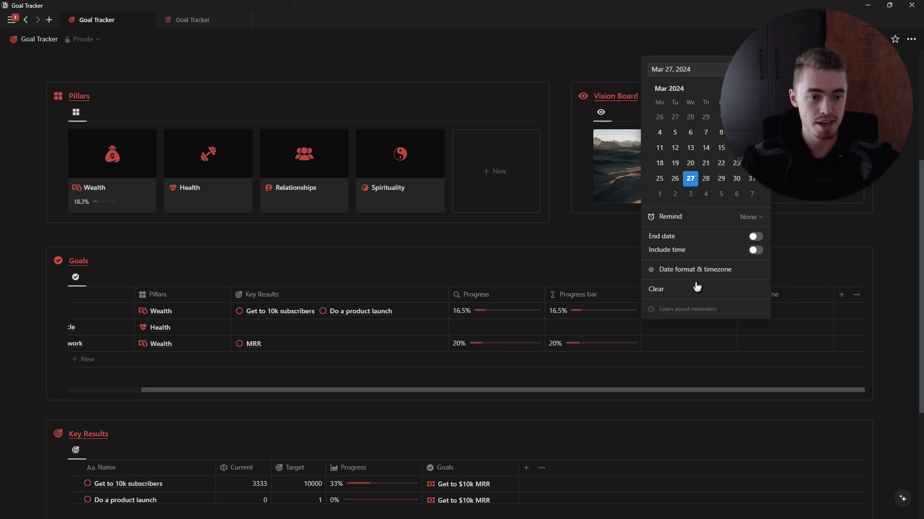
key("Escape")
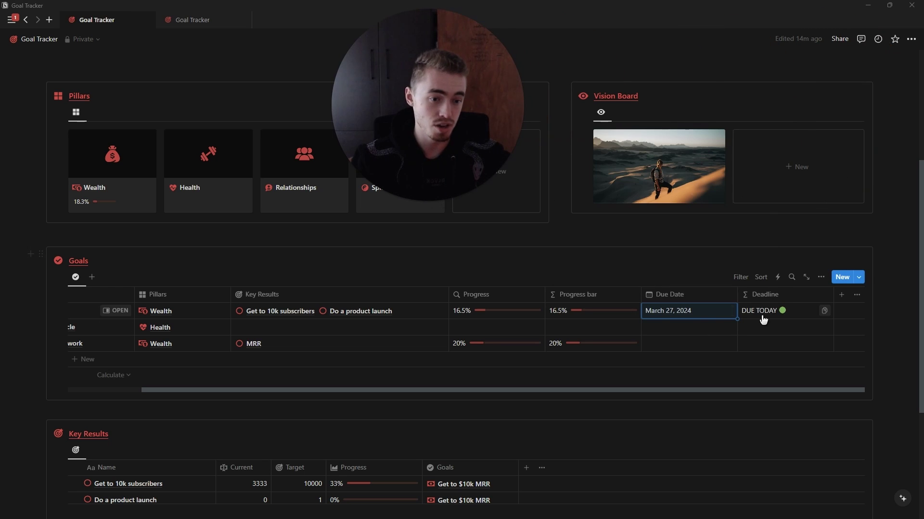
left_click(729, 313)
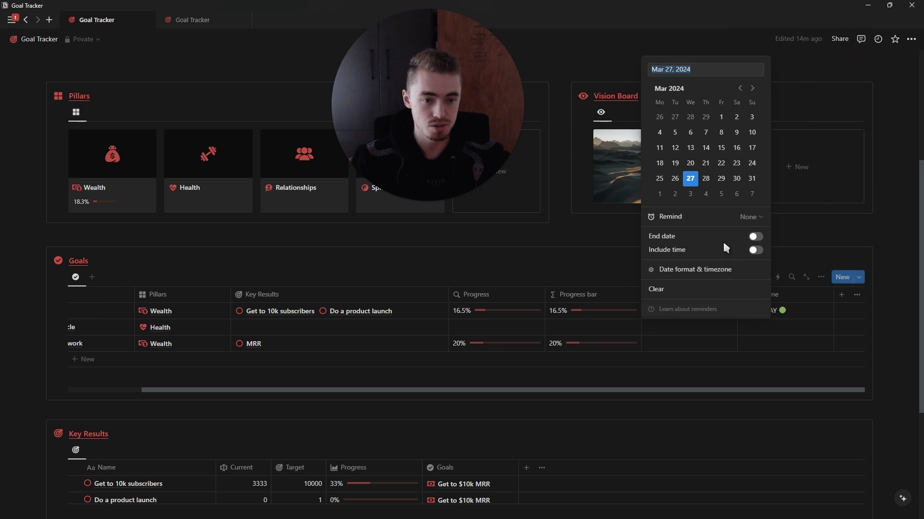
left_click(753, 88)
left_click(737, 163)
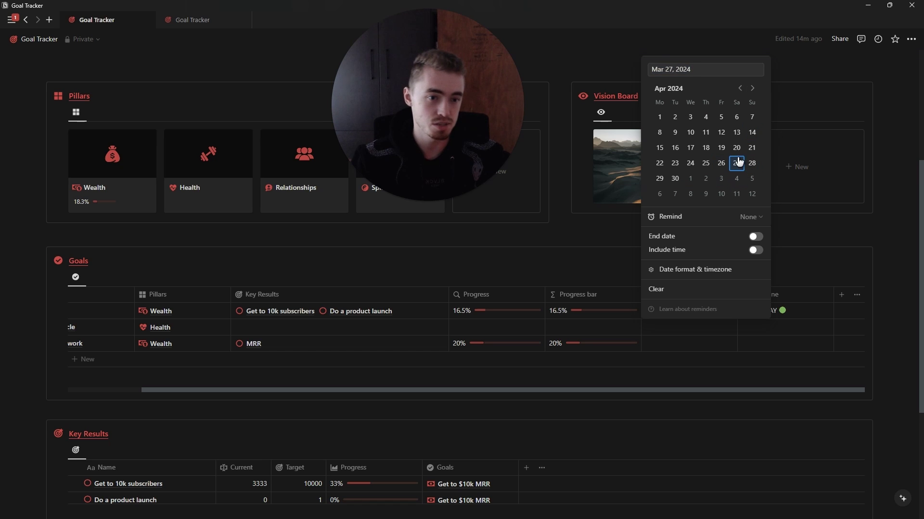
left_click(663, 332)
left_click(694, 313)
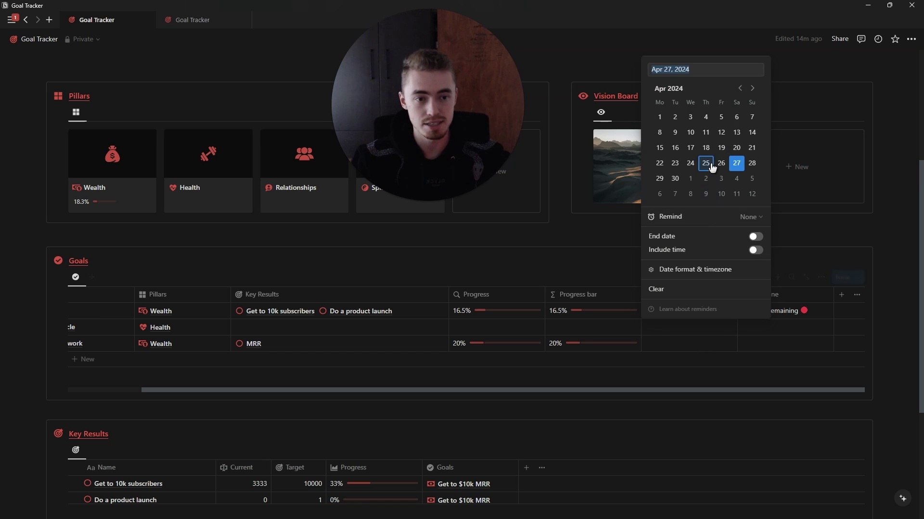
left_click(740, 88)
left_click(706, 178)
left_click(786, 320)
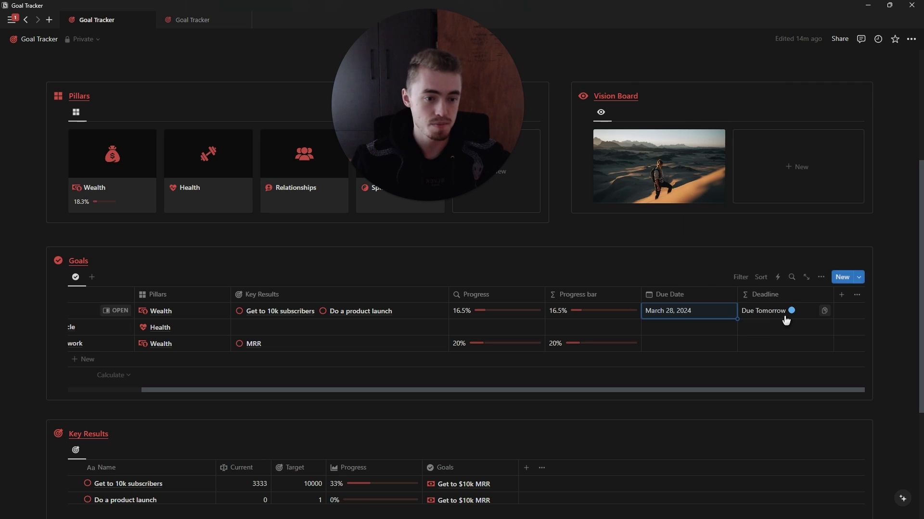
- Set the due date of the "Get to $10k MRR" goal to March 7, 2024
left_click(689, 311)
left_click(705, 132)
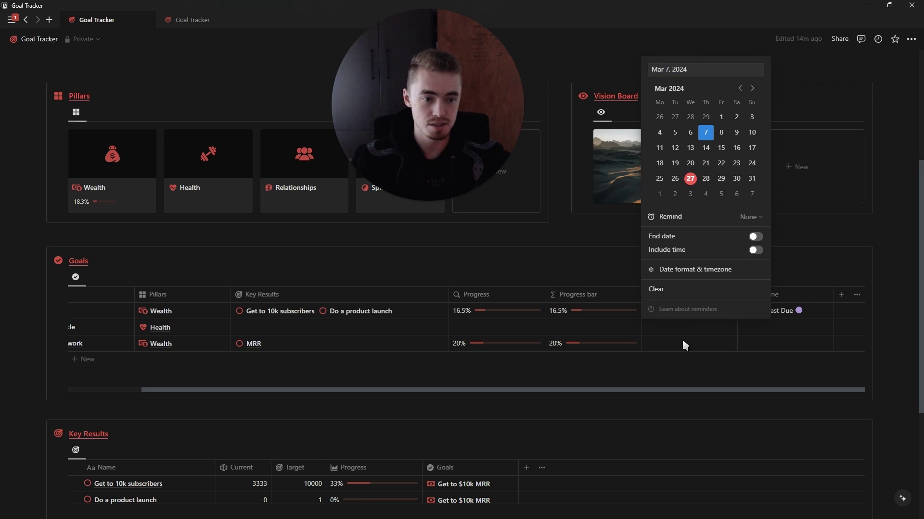
left_click(789, 304)
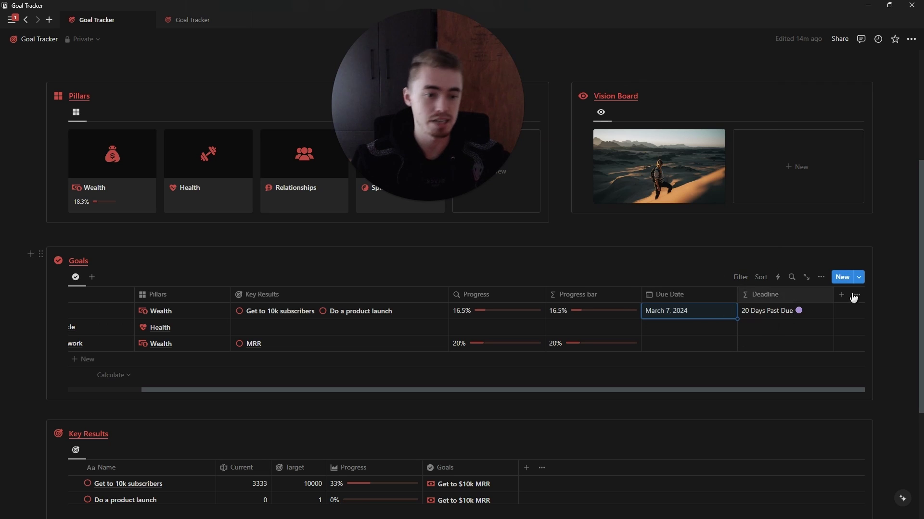
- Switch the Goals view to the Board layout and turn on colored columns
scroll(625, 317, "left", 3)
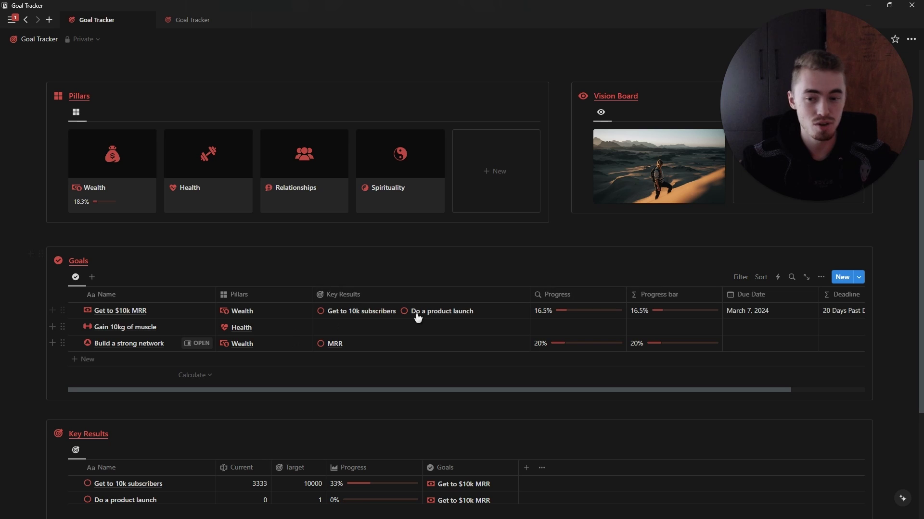
left_click(821, 277)
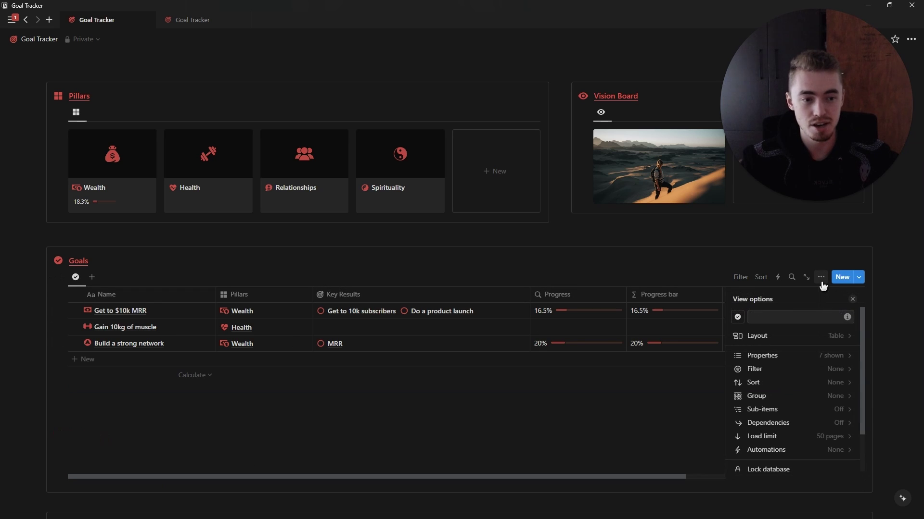
left_click(765, 337)
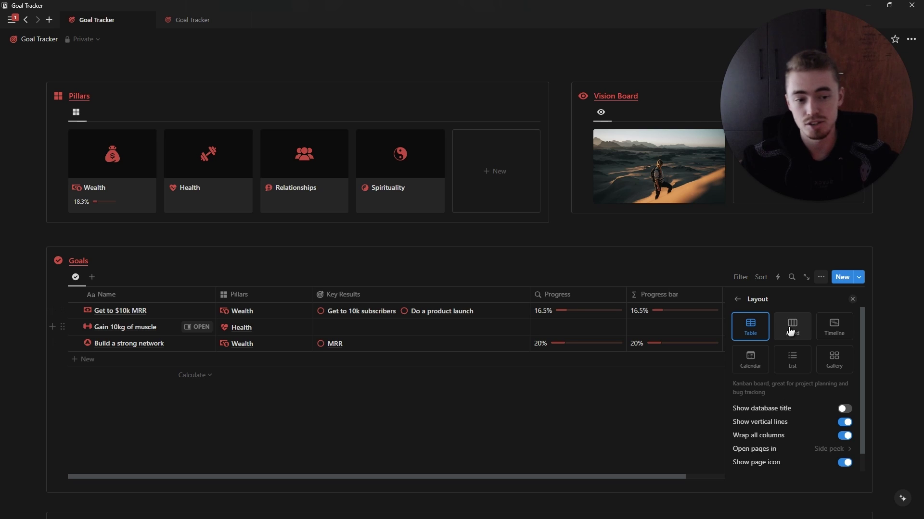
left_click(791, 331)
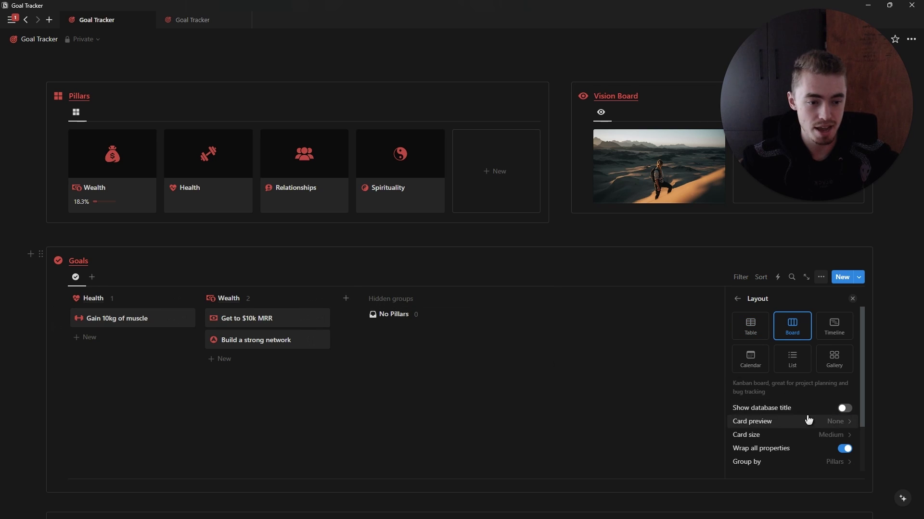
scroll(802, 414, "down", 2)
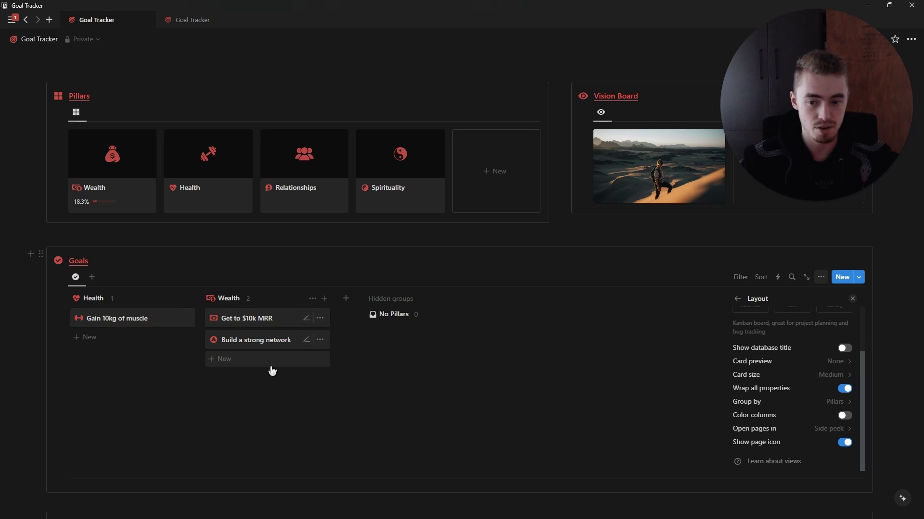
left_click(783, 421)
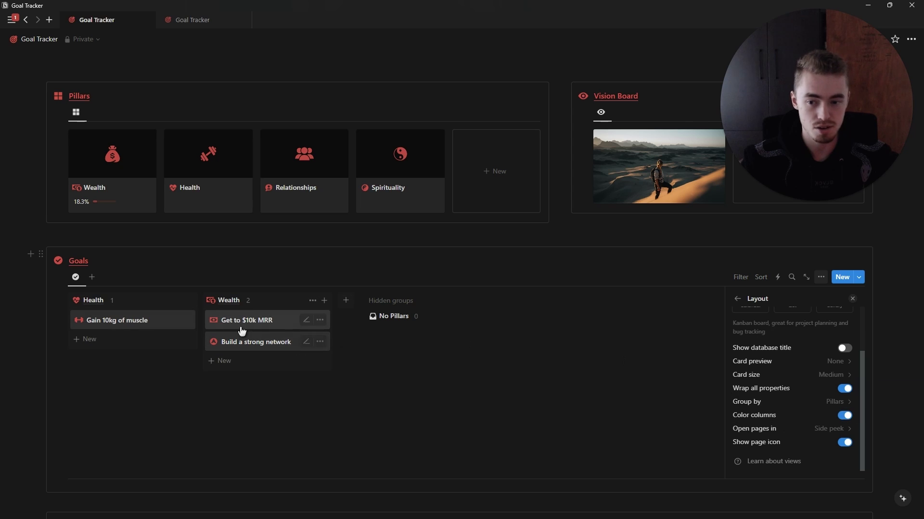
left_click(737, 298)
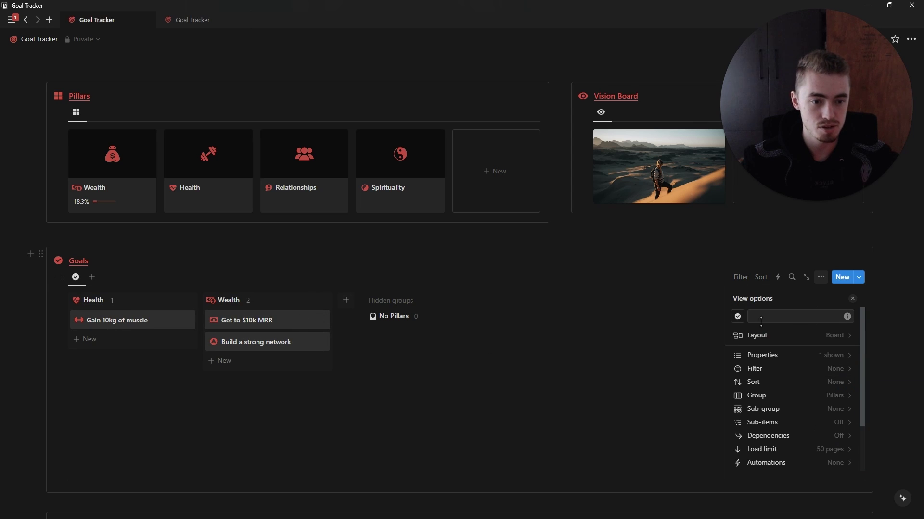
- Show the Deadline and Progress bar properties on the cards of the Goals board
left_click(770, 355)
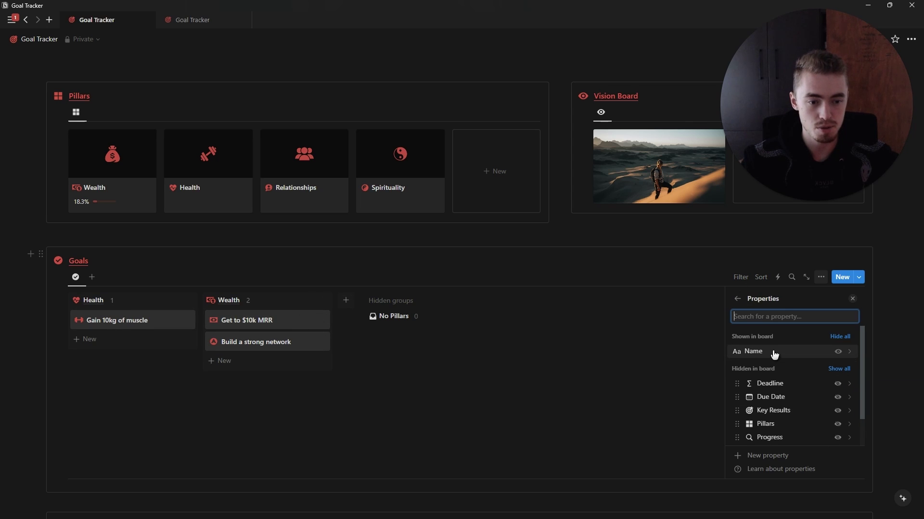
left_click(837, 383)
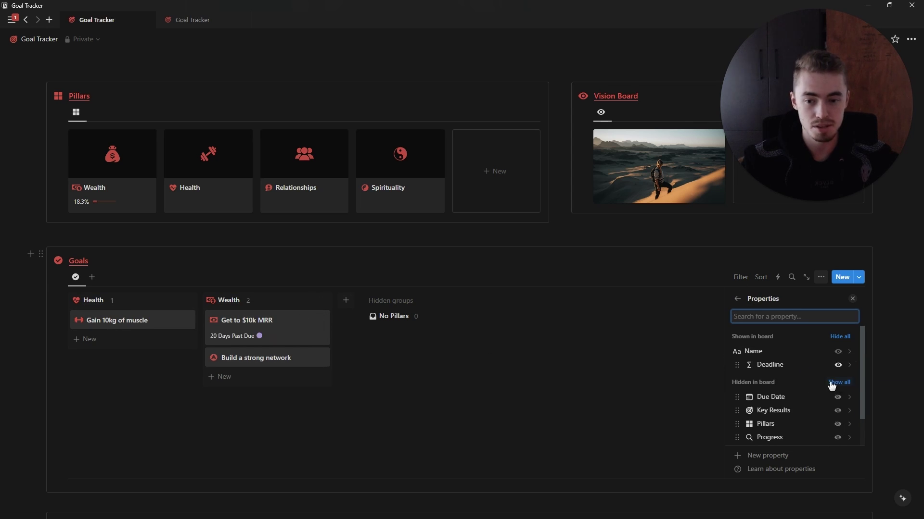
scroll(818, 411, "down", 2)
left_click(840, 421)
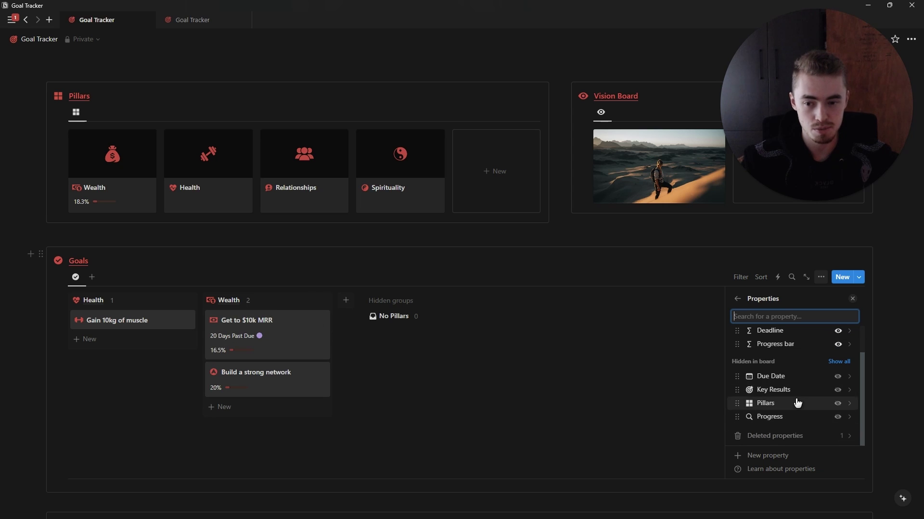
left_click_drag(758, 350, 758, 331)
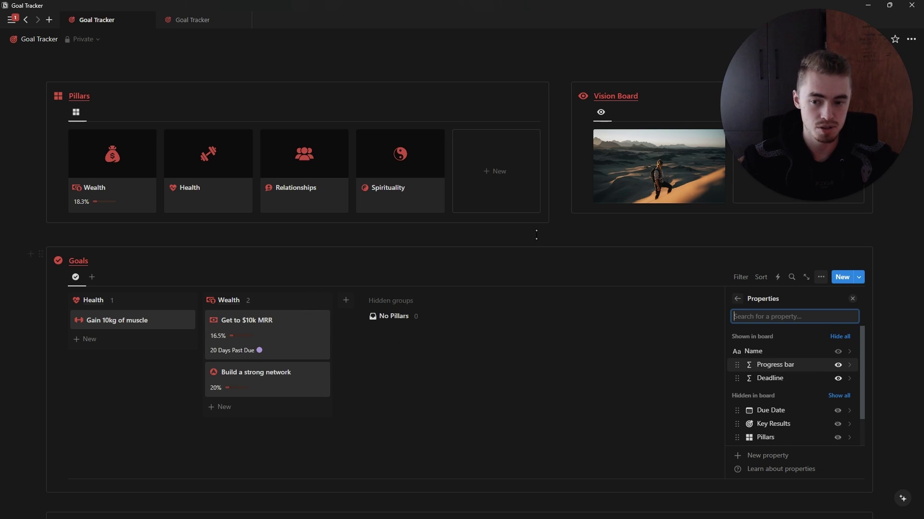
left_click(853, 299)
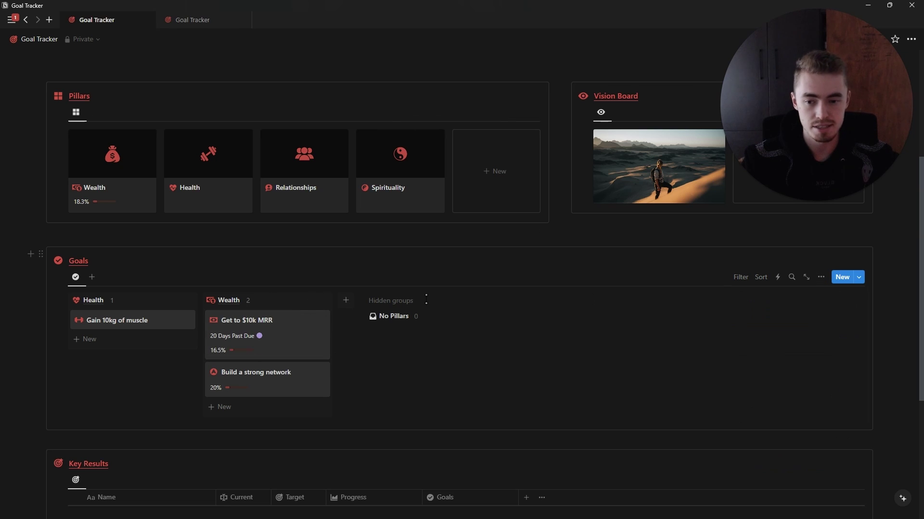
- Set the Wealth column's calculation on the Goals board to the average of Progress bar
left_click(249, 303)
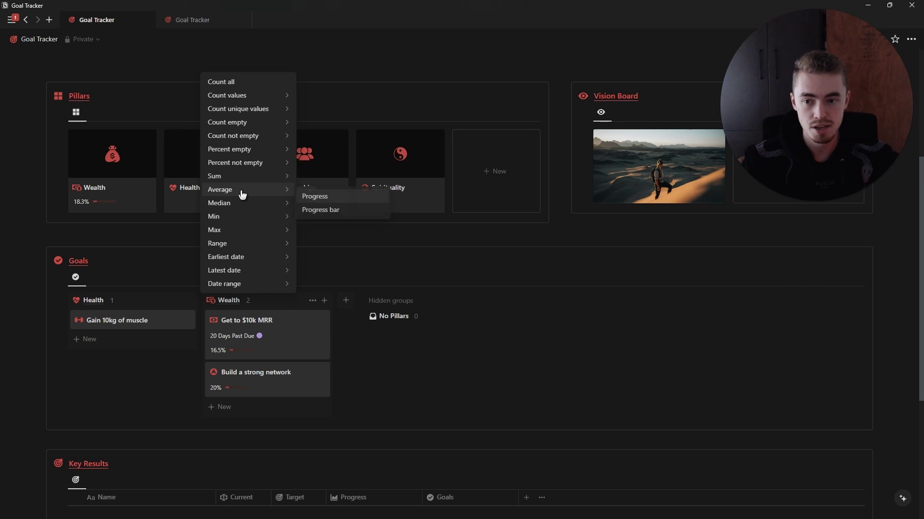
mouse_move(223, 194)
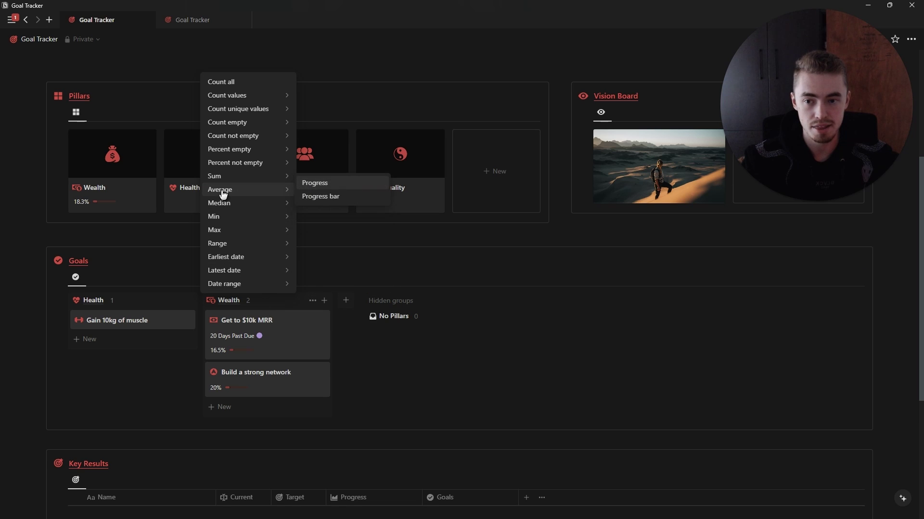
left_click(336, 183)
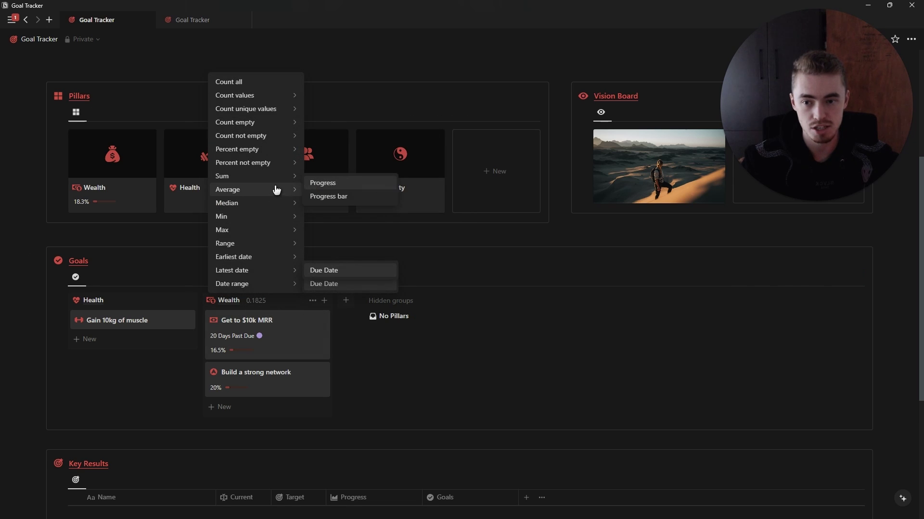
left_click(339, 192)
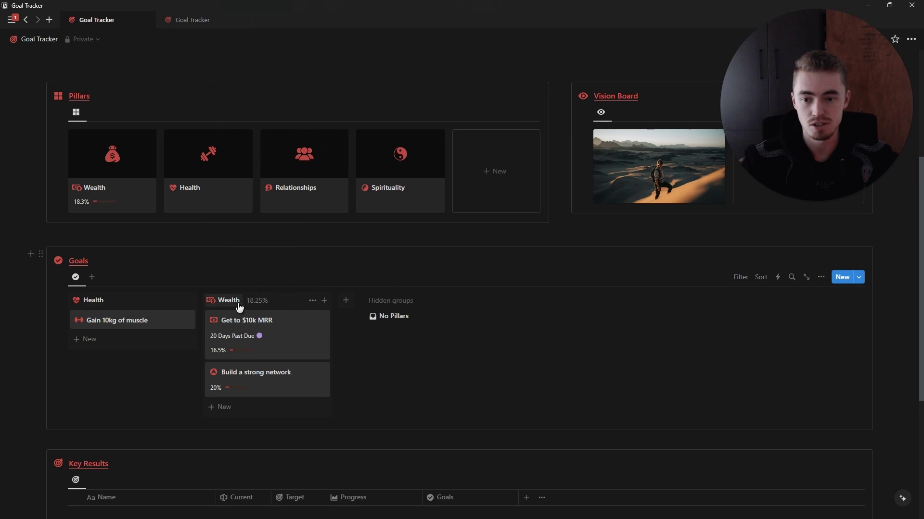
- Show Key Results as its own section in the "Get to $10k MRR" page and display each key result's Progress
left_click(295, 345)
left_click(564, 140)
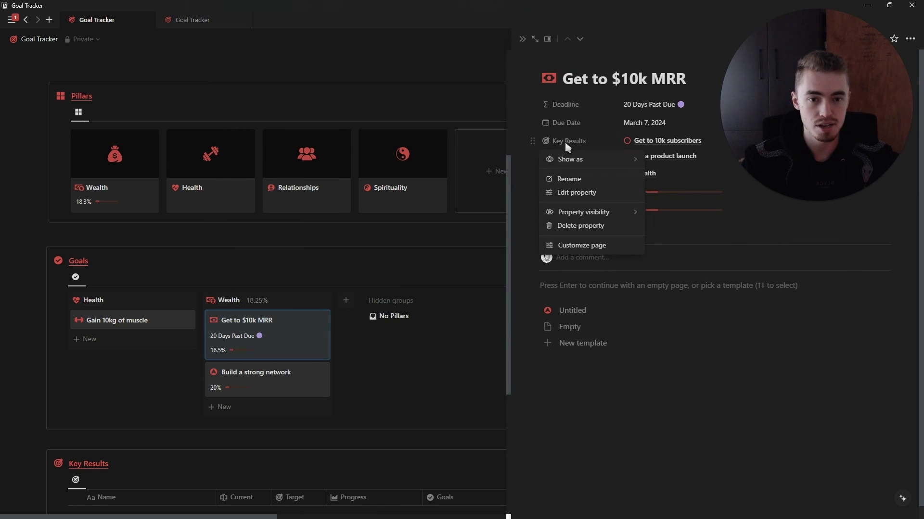
mouse_move(580, 159)
left_click(667, 161)
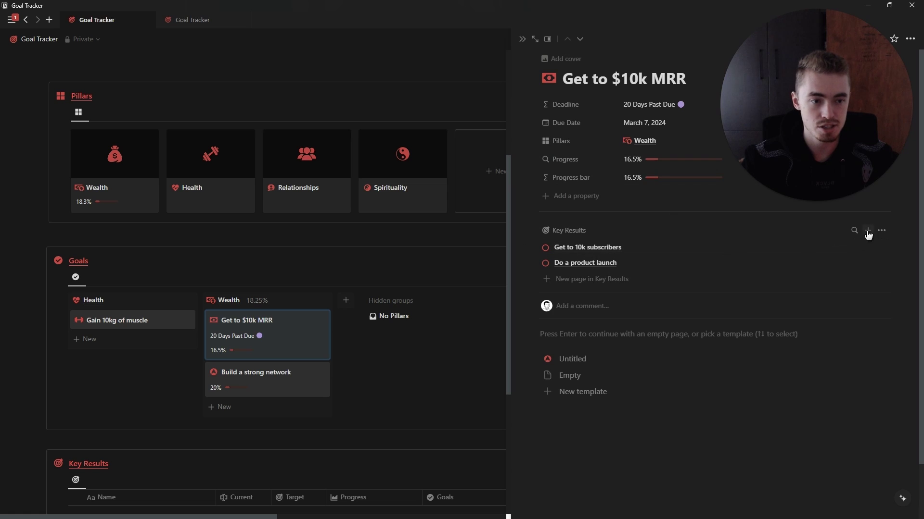
left_click(885, 234)
left_click(903, 323)
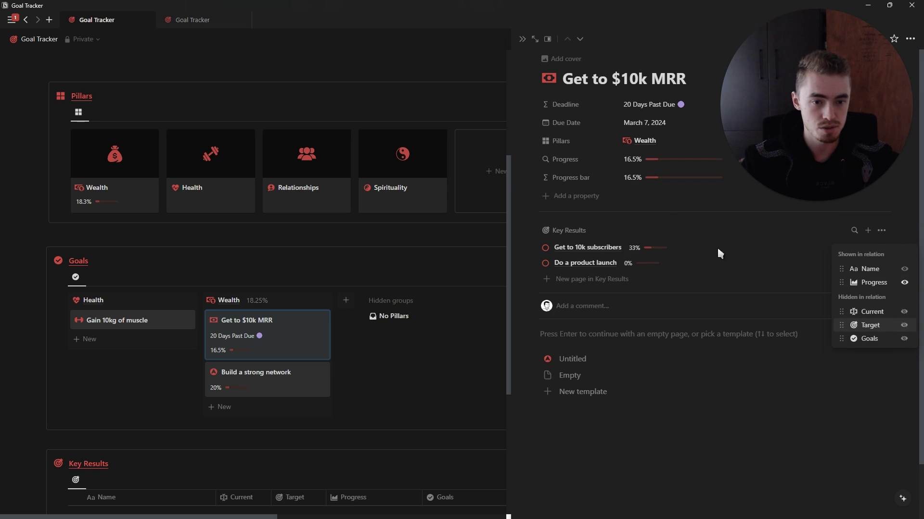
left_click(693, 299)
- Hide the Progress property on the goal page and collapse the hidden properties
left_click(585, 160)
mouse_move(639, 210)
left_click(675, 224)
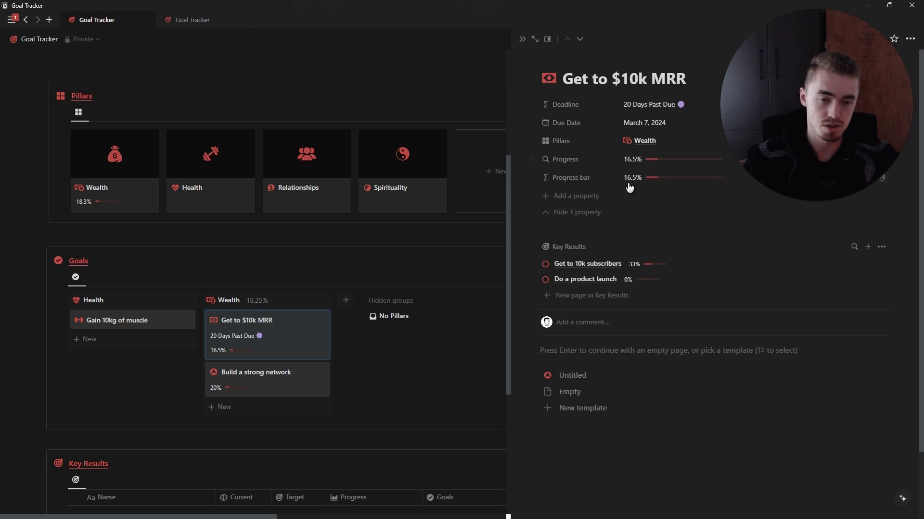
left_click(589, 213)
- Change the Progress bar property's icon to the bar chart
left_click(577, 163)
left_click(579, 178)
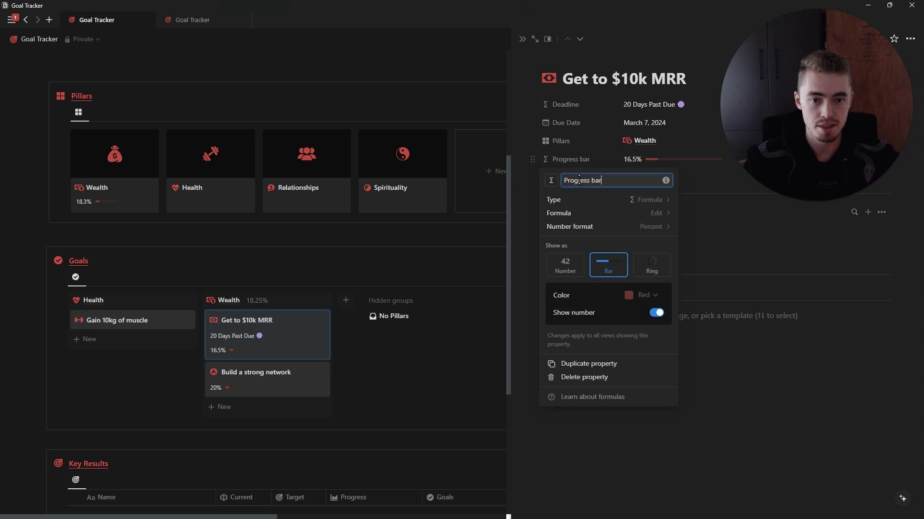
left_click(546, 181)
key("Escape")
key("Escape")
- Change the Deadline property's icon to a clock found by searching "time" and close the goal page
left_click(567, 105)
left_click(579, 129)
left_click(552, 126)
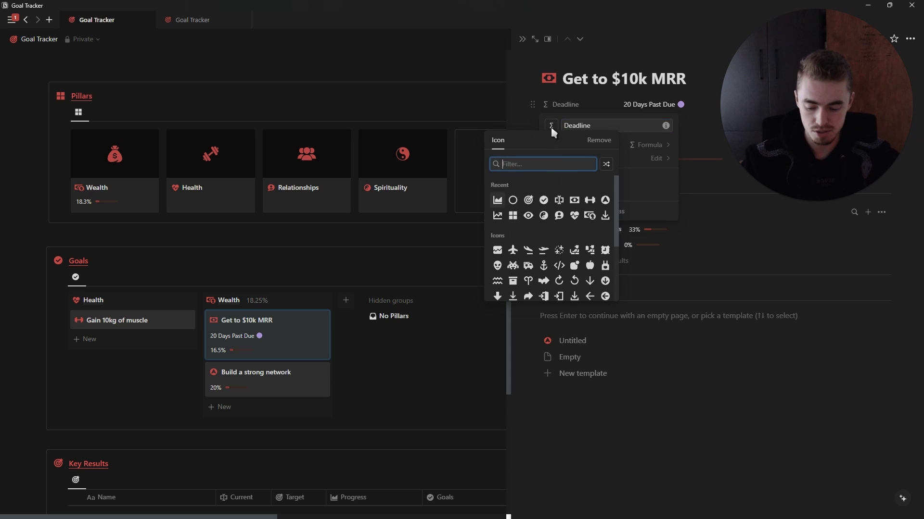
type("time")
left_click(542, 187)
key("Escape")
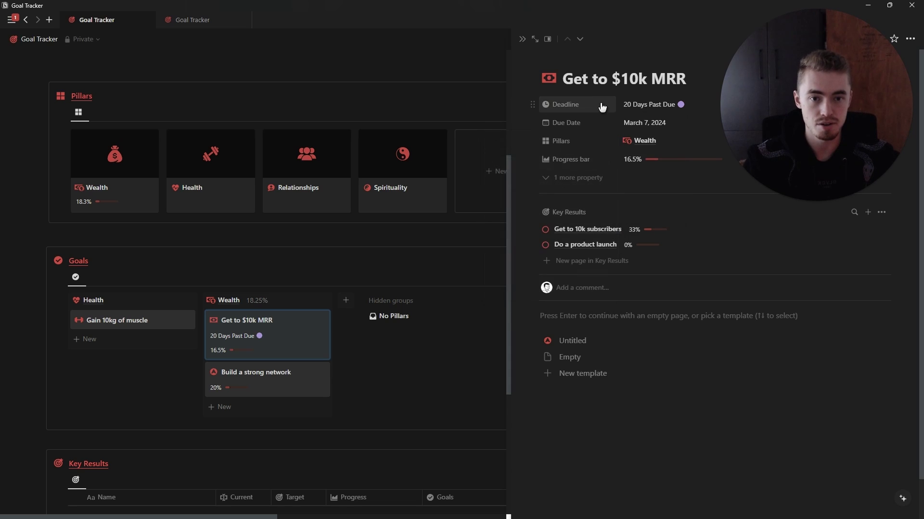
left_click(521, 41)
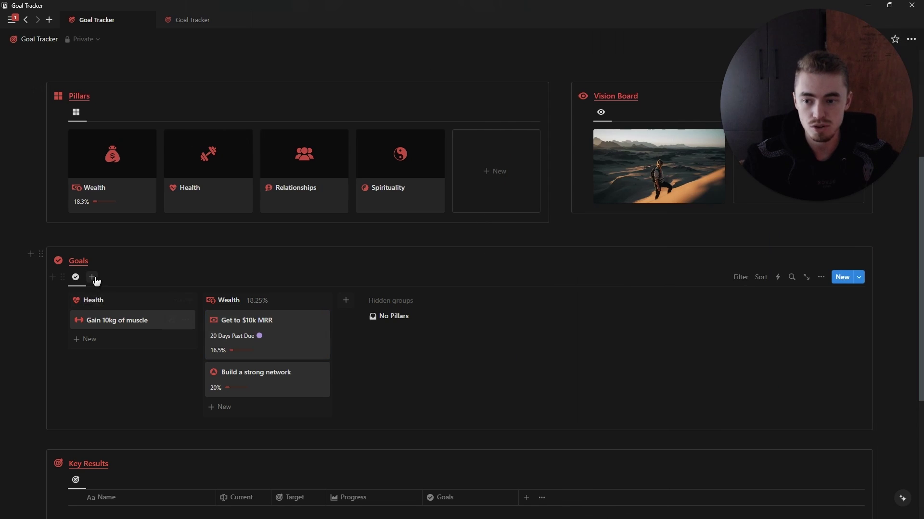
- Add a Calendar view with a blank name to the Goals database
left_click(92, 277)
left_click(757, 382)
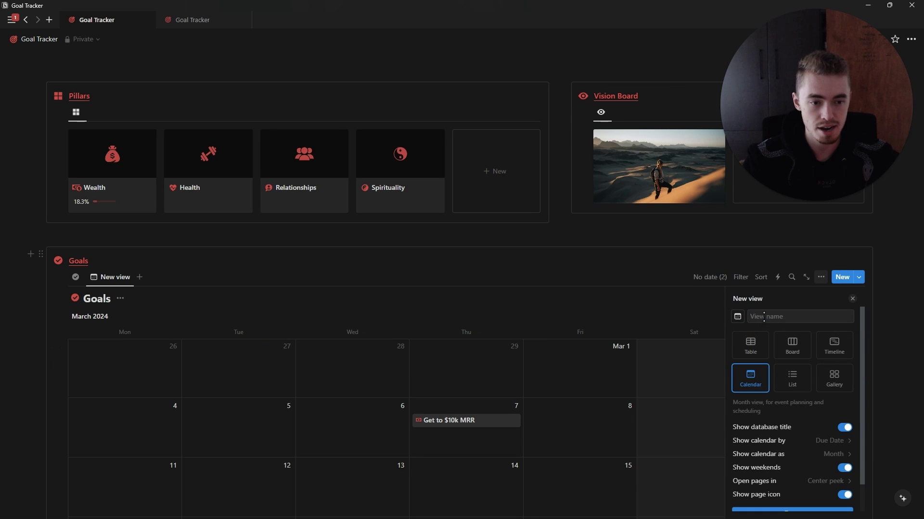
key("Return")
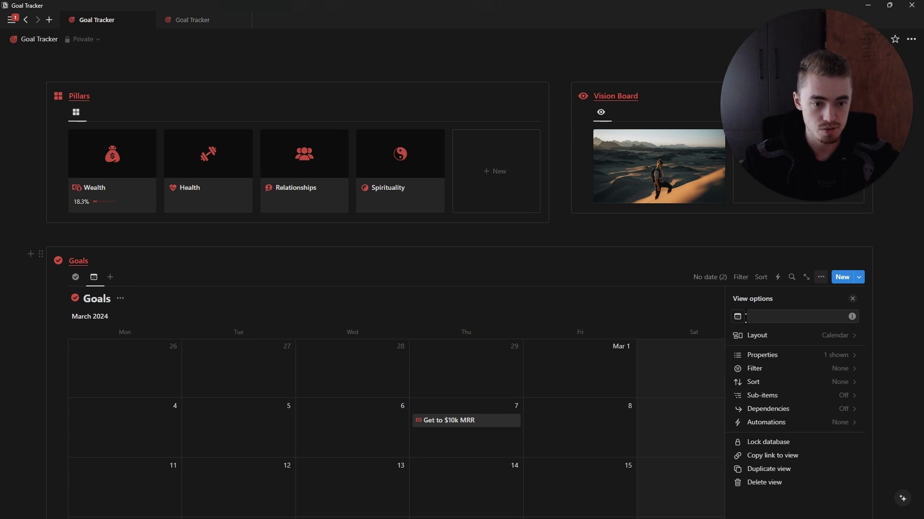
- Replace the new calendar view's icon with another calendar-style icon found by searching "cal"
left_click(737, 317)
type("cla")
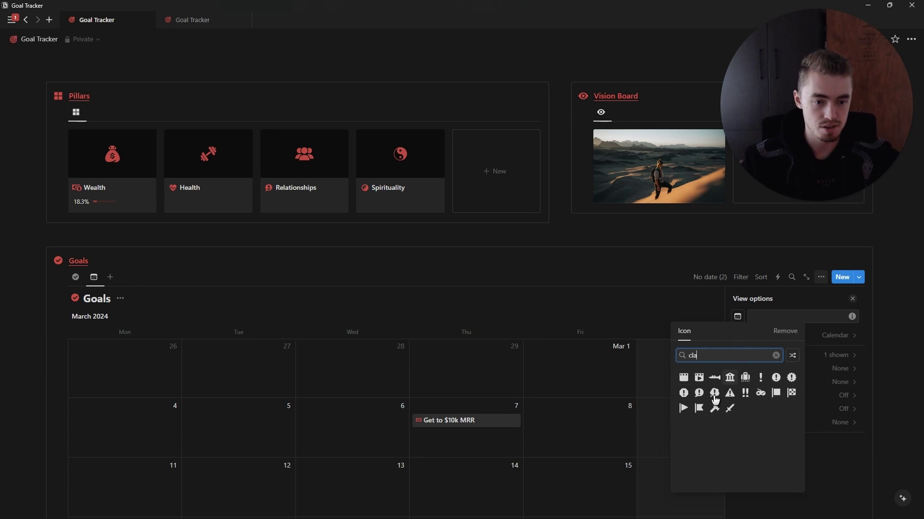
key("BackSpace")
key("BackSpace")
type("al")
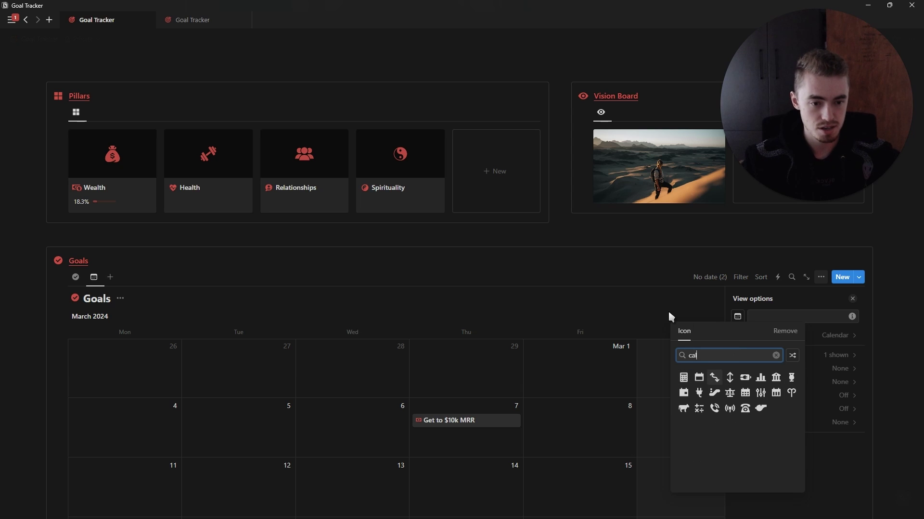
key("Return")
- Show Pillars and Progress bar on the calendar entries, with Pillars placed above Progress bar
left_click(838, 355)
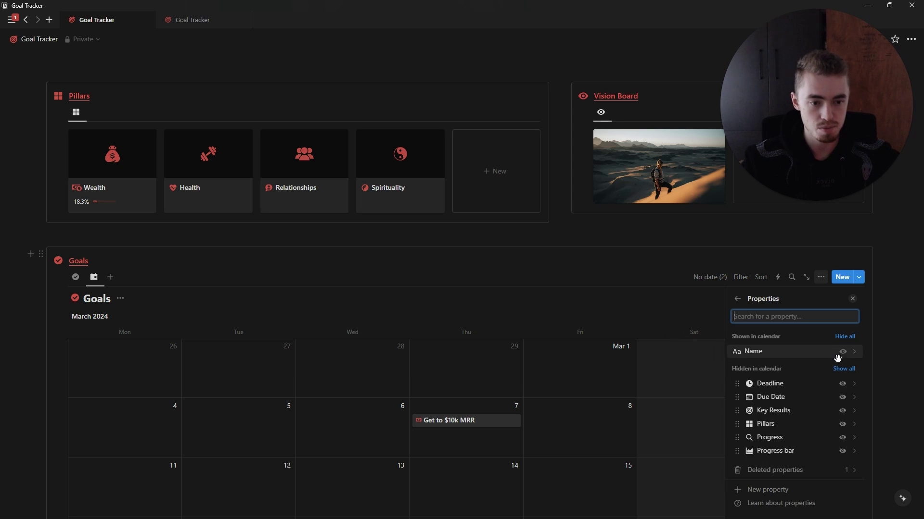
left_click(842, 451)
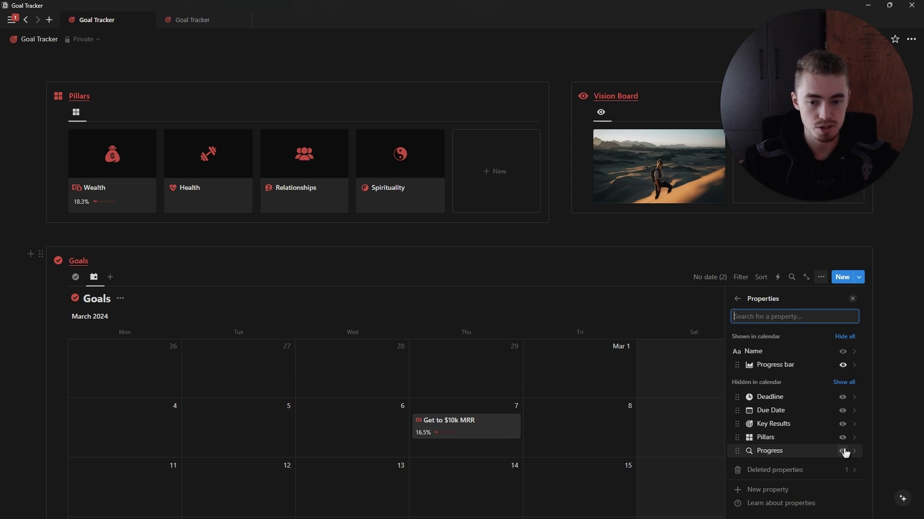
left_click(843, 438)
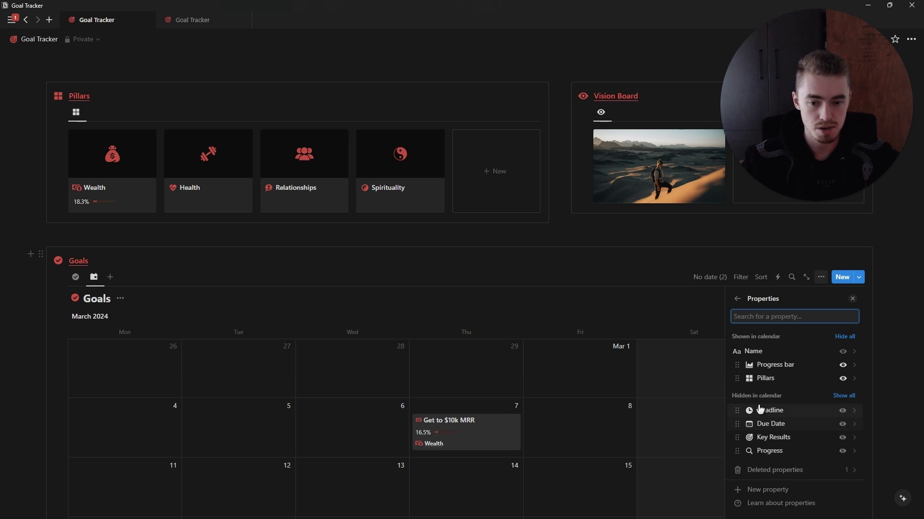
left_click_drag(763, 379, 763, 367)
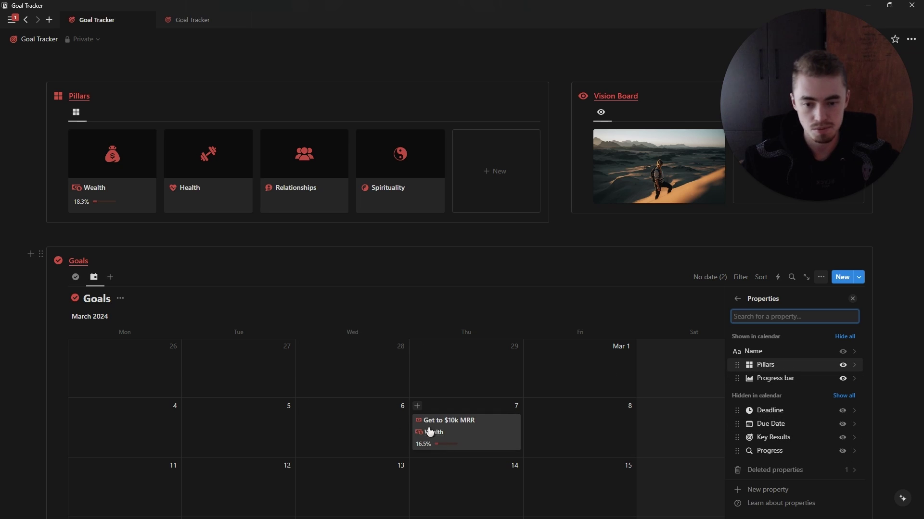
left_click(852, 299)
- Hide the database title in the Goals calendar view and return to the Goals board view
left_click(121, 300)
left_click(136, 348)
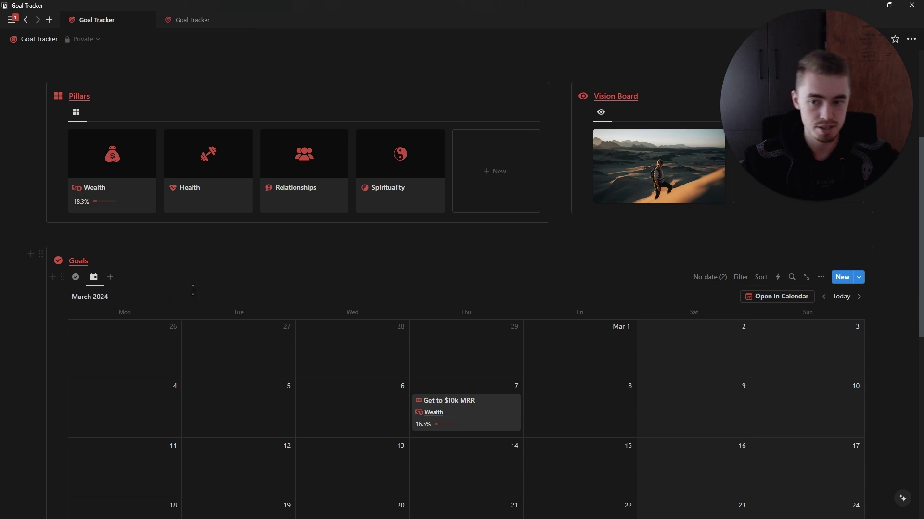
left_click(76, 277)
- Switch the Key Results view to the Board layout grouped by Goals and turn on colored columns
scroll(289, 310, "down", 4)
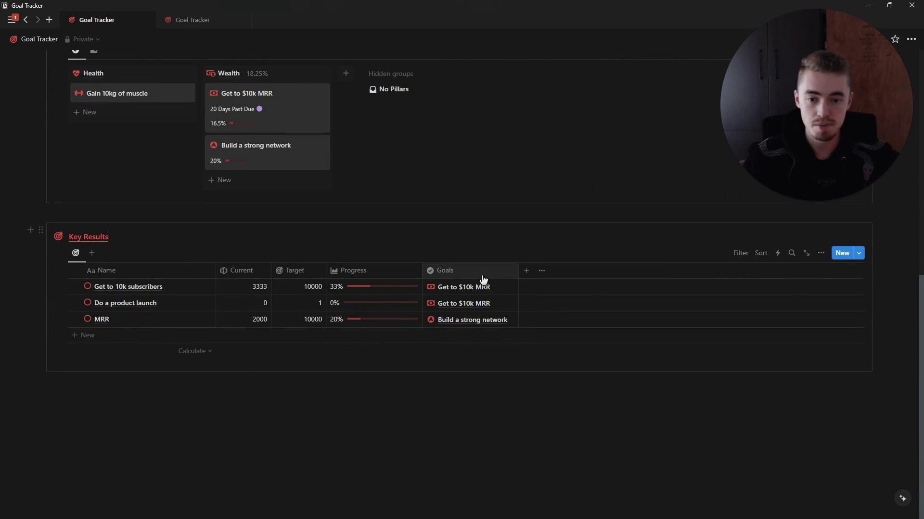
left_click(823, 255)
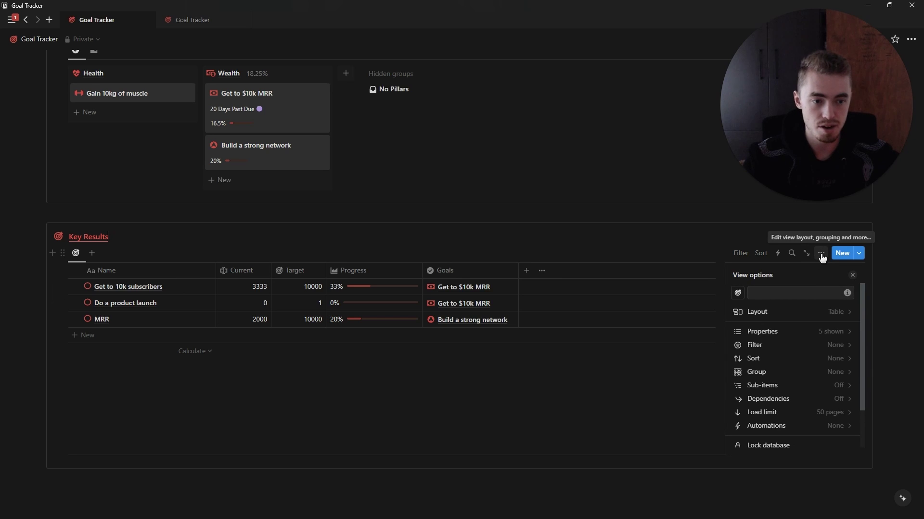
left_click(758, 310)
left_click(804, 300)
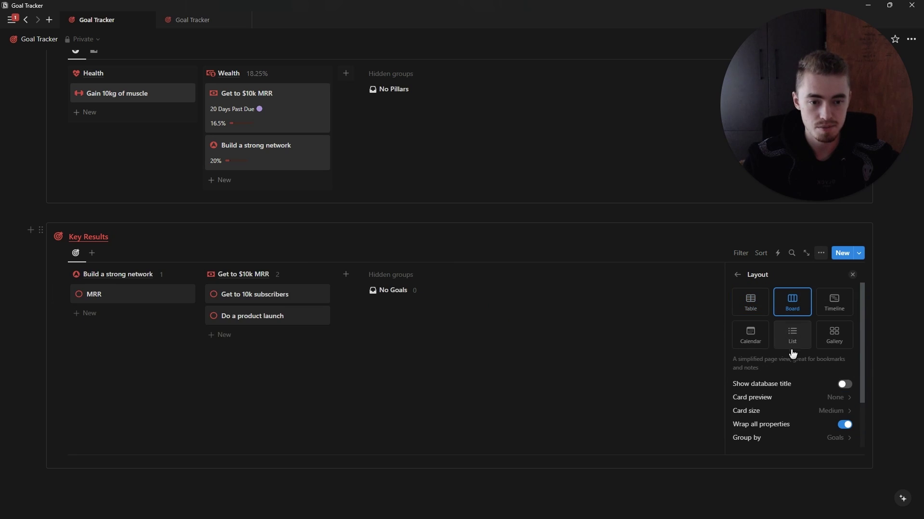
scroll(794, 399, "down", 1)
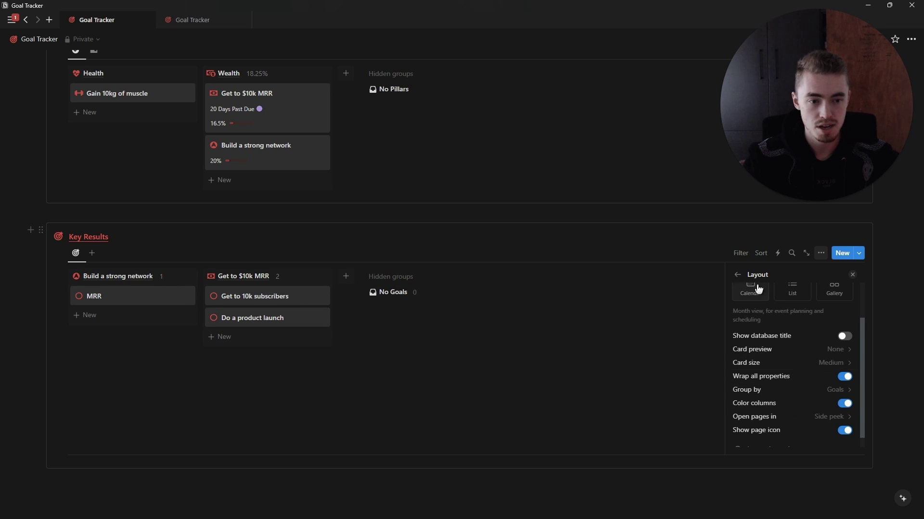
- Show the Progress property on the cards of the Key Results board
left_click(737, 277)
left_click(787, 334)
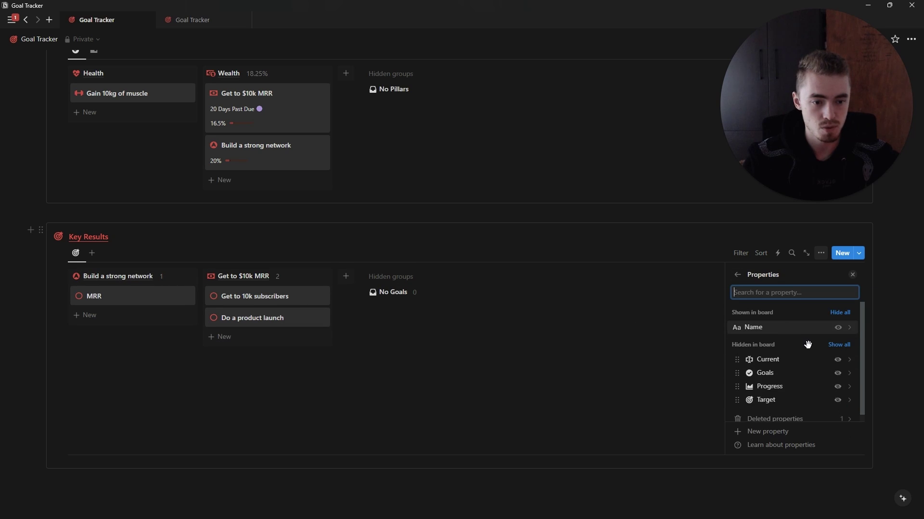
left_click(838, 388)
left_click(853, 275)
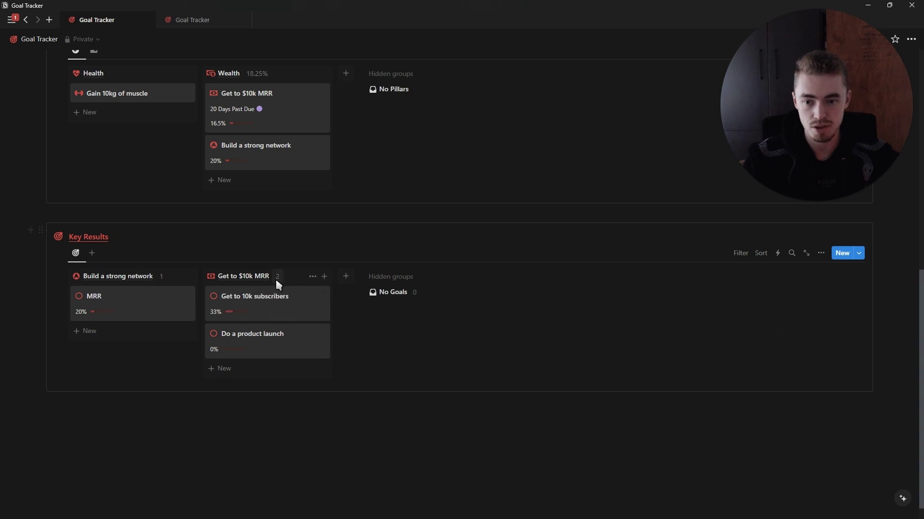
- Set the "Get to $10k MRR" column's calculation on the Key Results board to the average of Progress
left_click(278, 282)
mouse_move(293, 402)
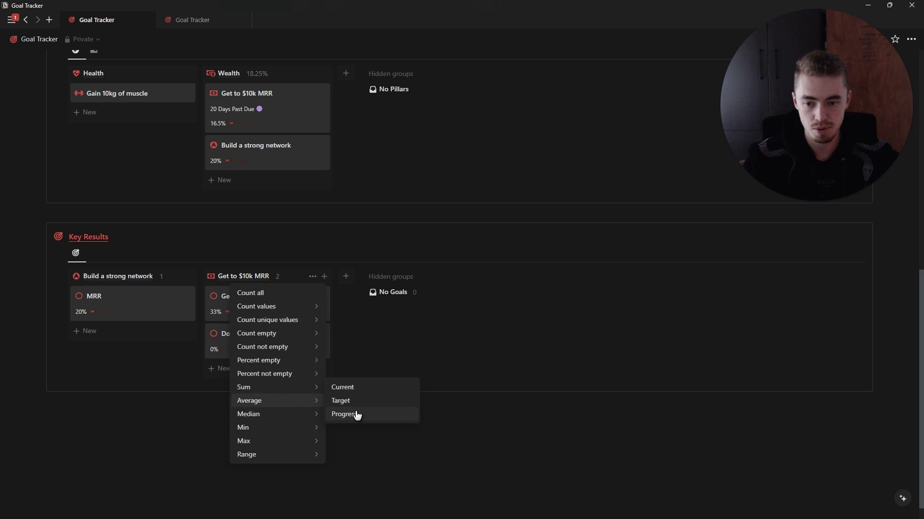
left_click(357, 416)
- Add a table view to Key Results, give it the text-cursor icon and hide its database title
left_click(92, 255)
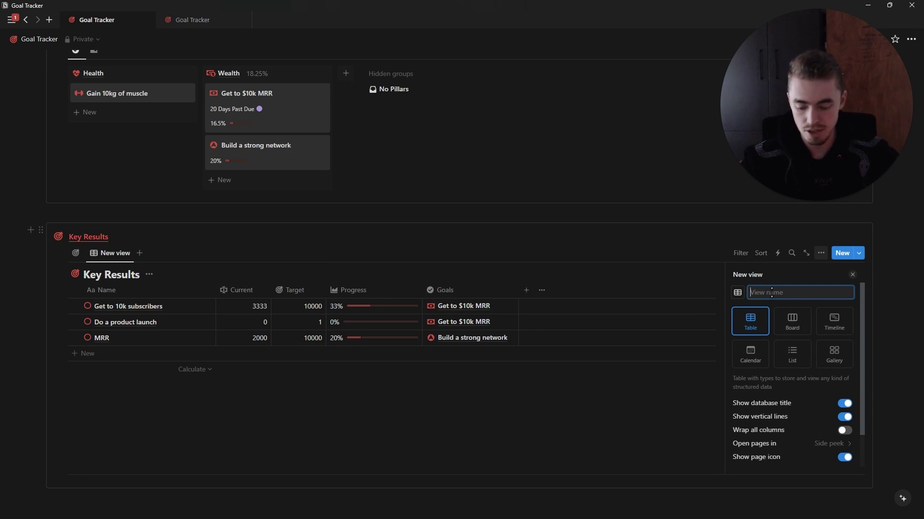
left_click(737, 294)
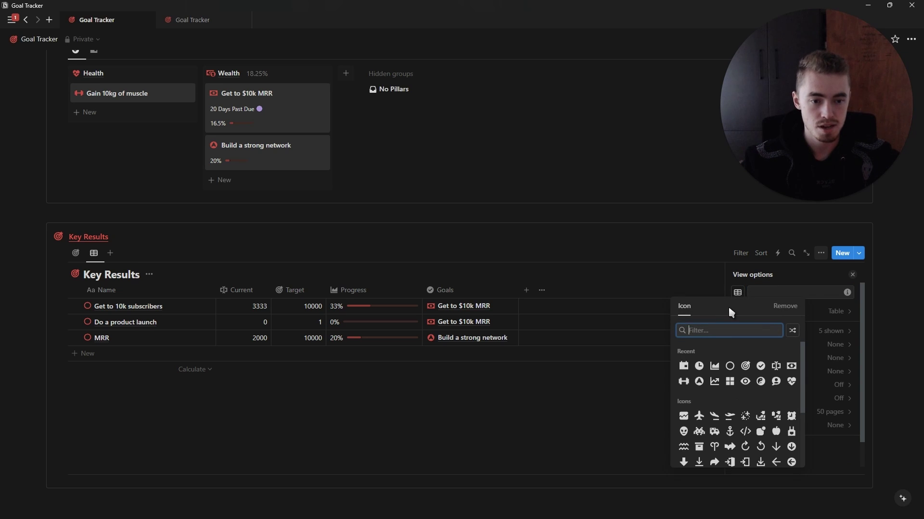
left_click(778, 367)
left_click(777, 313)
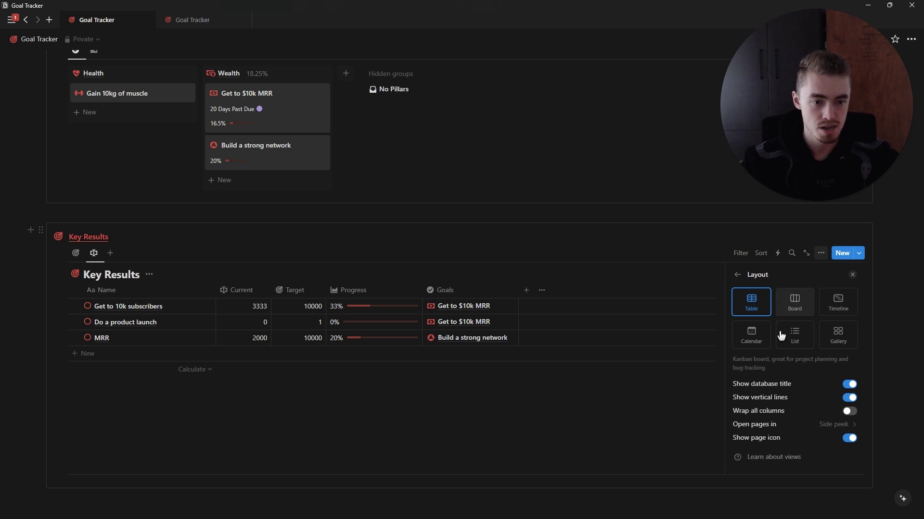
left_click(804, 390)
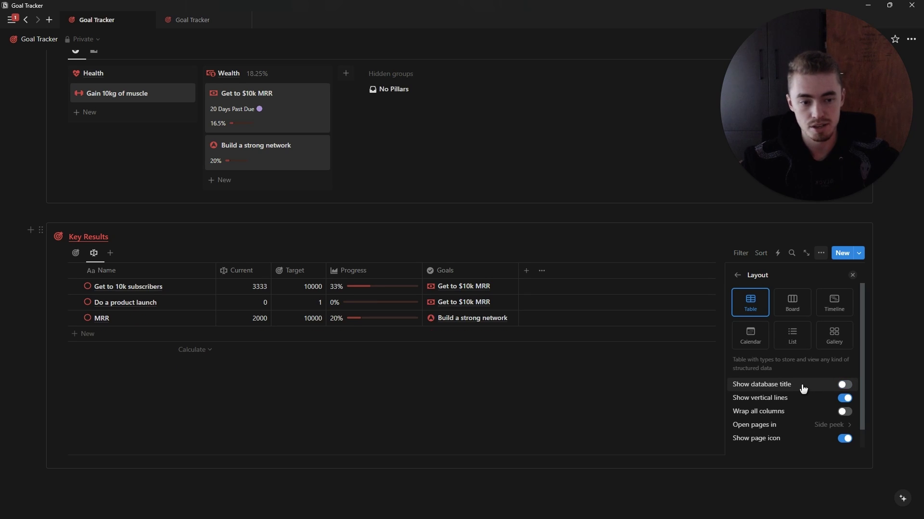
left_click(737, 275)
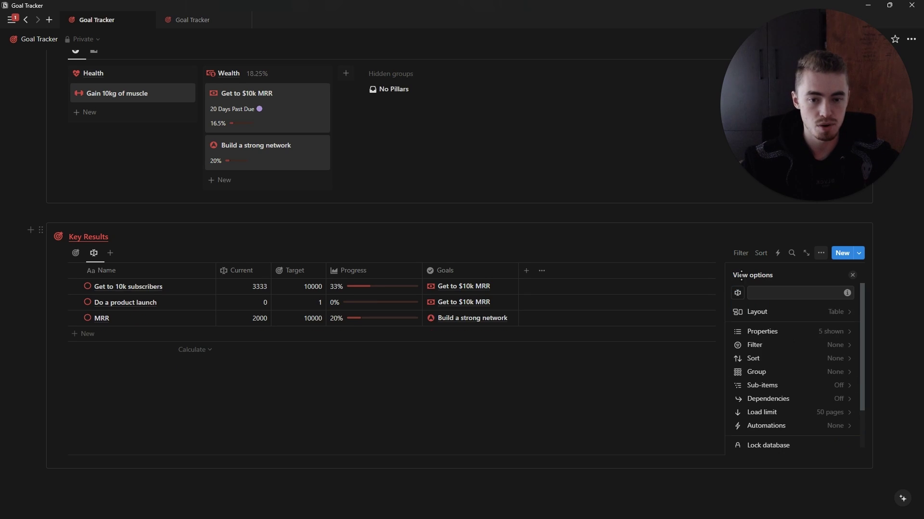
- Hide the Goals property in the Key Results table view and group the table by Goals
left_click(780, 331)
left_click(843, 382)
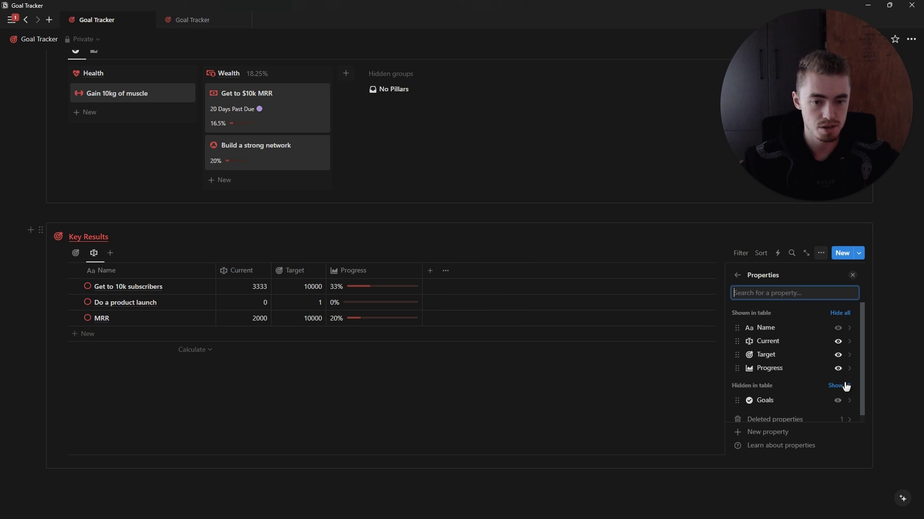
left_click(738, 276)
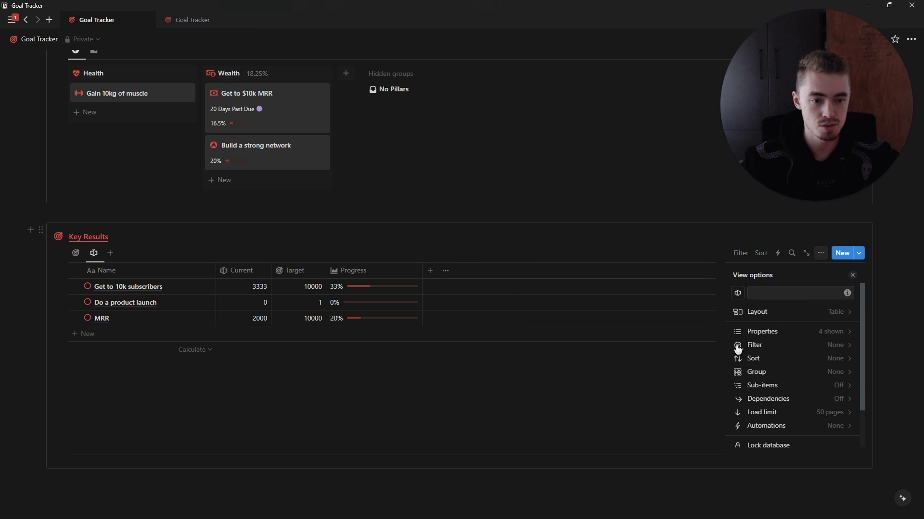
left_click(776, 372)
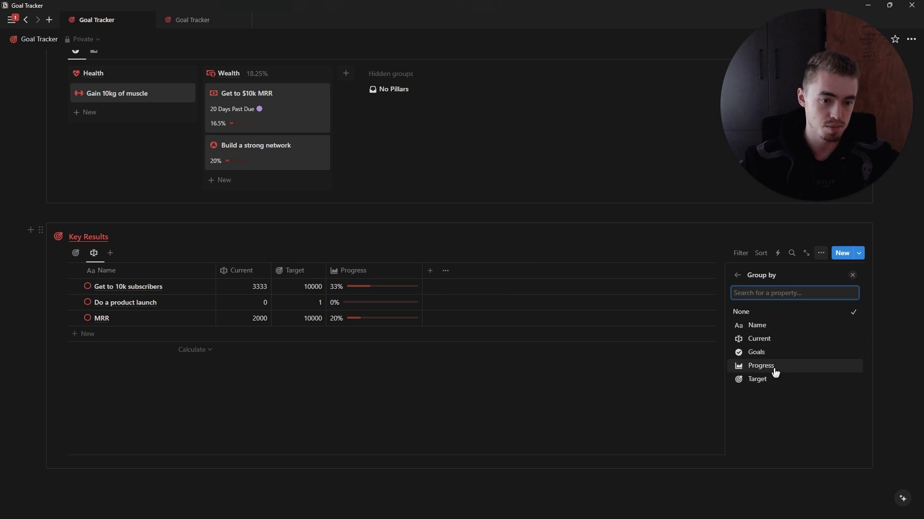
left_click(773, 355)
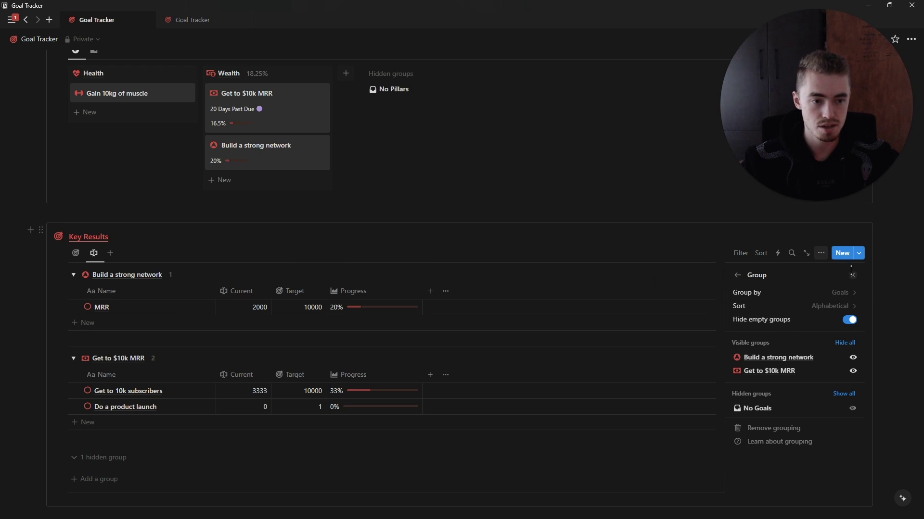
left_click(852, 275)
left_click(74, 274)
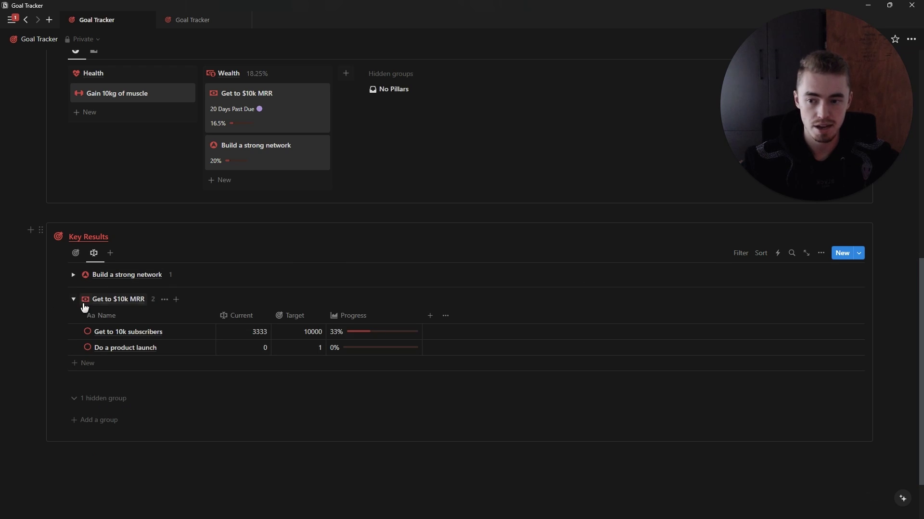
left_click(73, 300)
left_click(73, 304)
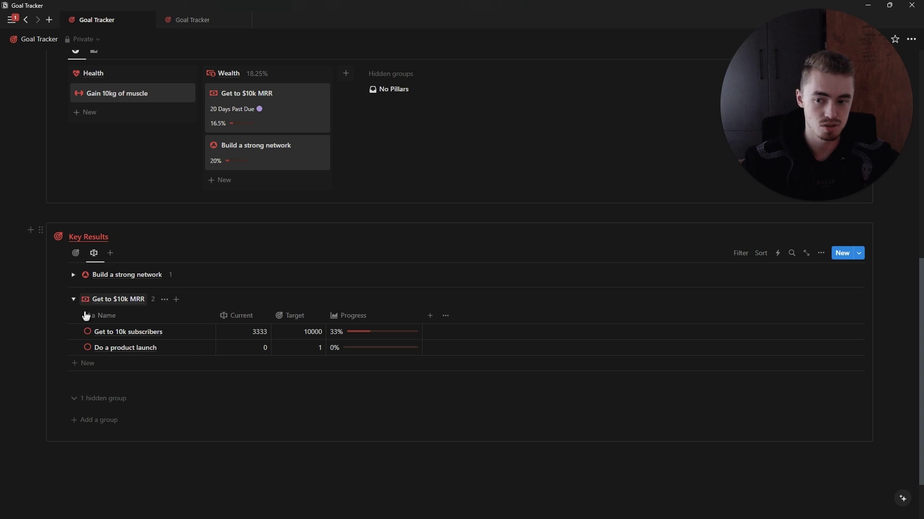
left_click(73, 275)
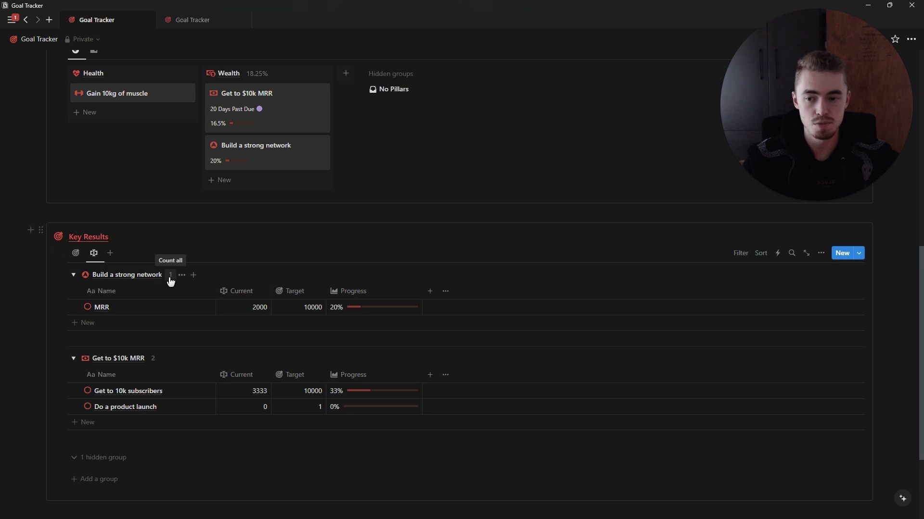
- Set the group calculation in the Key Results table view to the average of Progress
left_click(169, 275)
mouse_move(203, 400)
left_click(237, 413)
- Open the MRR key result's page and show its Goals property as a page section
left_click(197, 307)
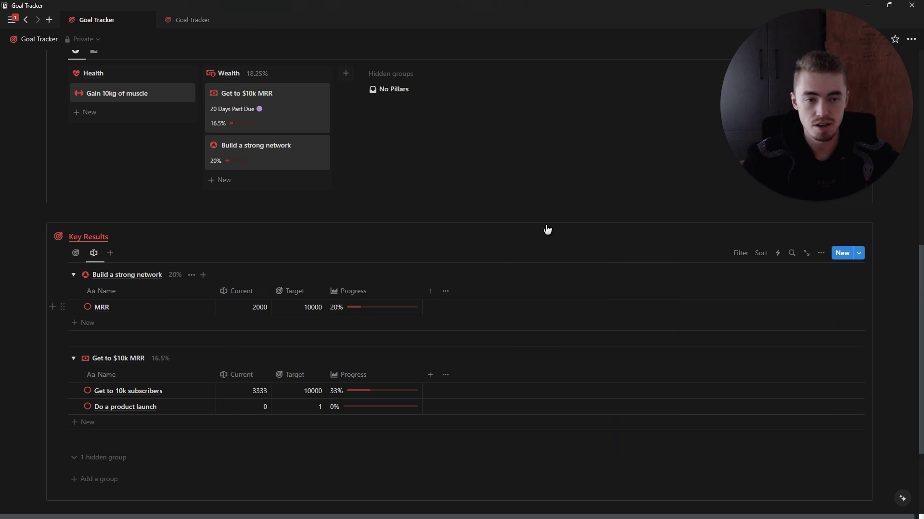
left_click(573, 123)
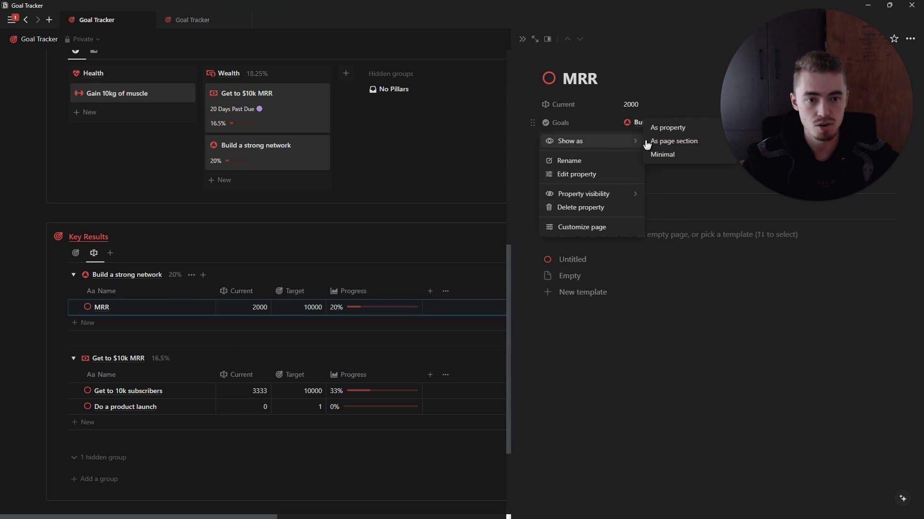
left_click(673, 141)
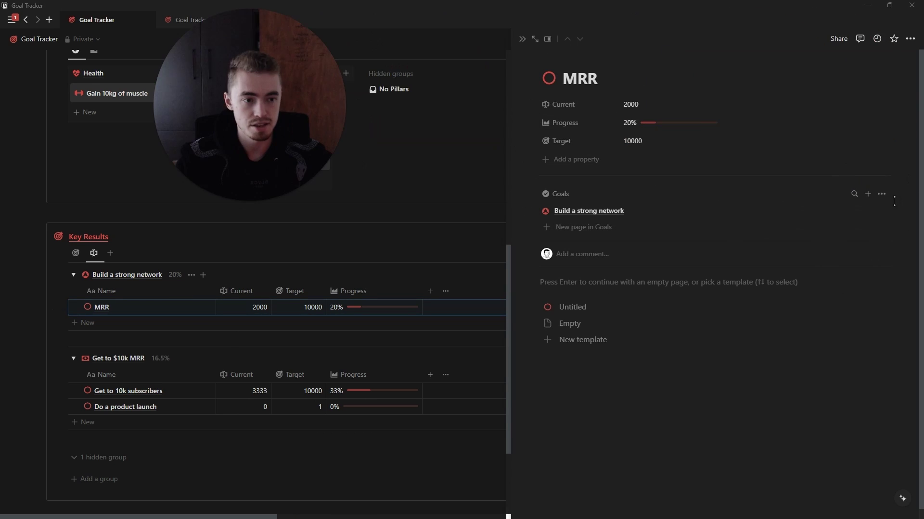
- Show Progress in the MRR page's Goals section, move the Target property above Progress and close the page
left_click(881, 194)
left_click(904, 303)
left_click(785, 188)
left_click_drag(573, 140, 579, 123)
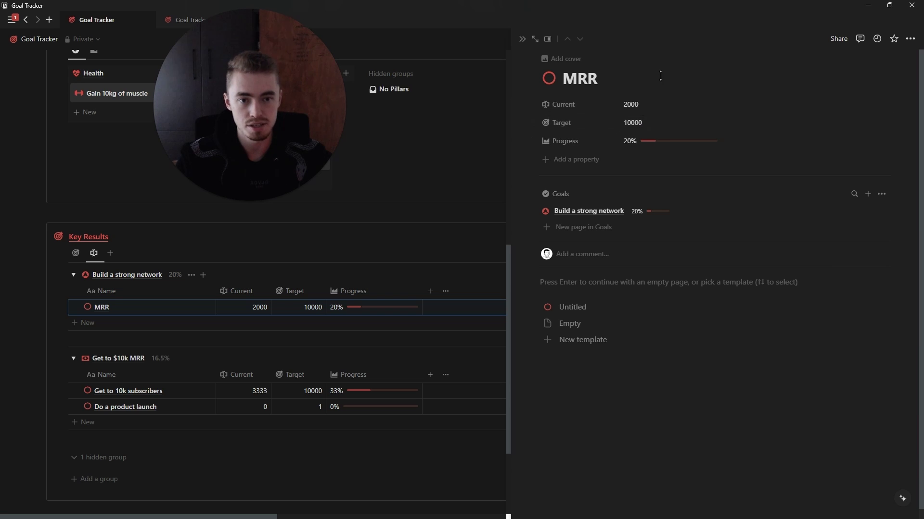
key("Escape")
- Add a "Gain 10kg of muscle" group to the Key Results board with a key result named "Test"
scroll(160, 166, "up", 2)
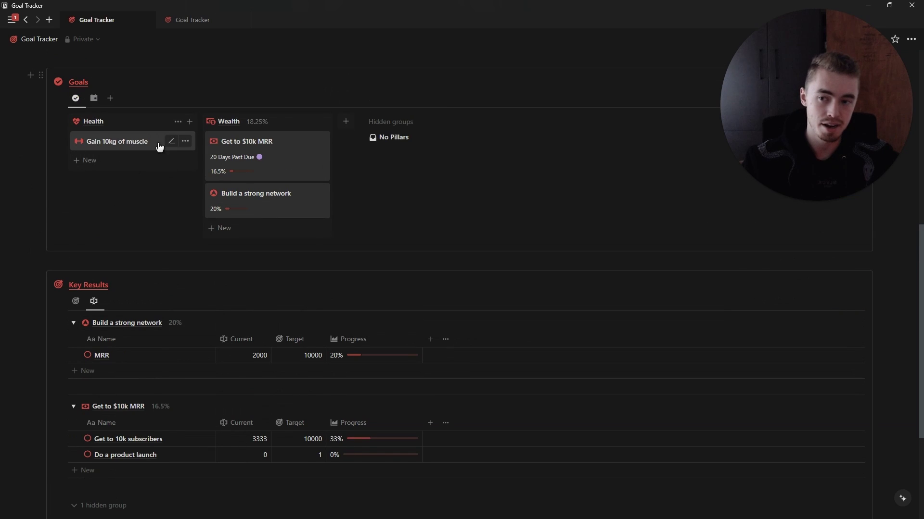
left_click(76, 301)
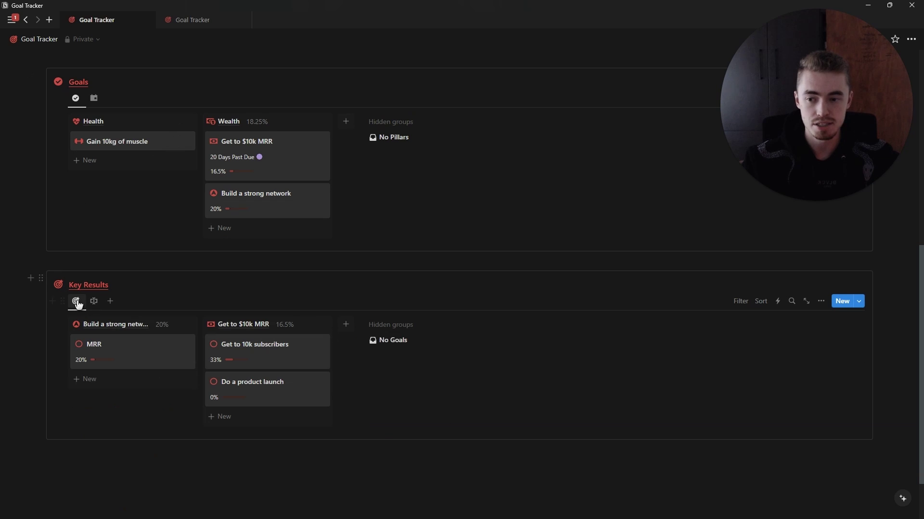
left_click(346, 325)
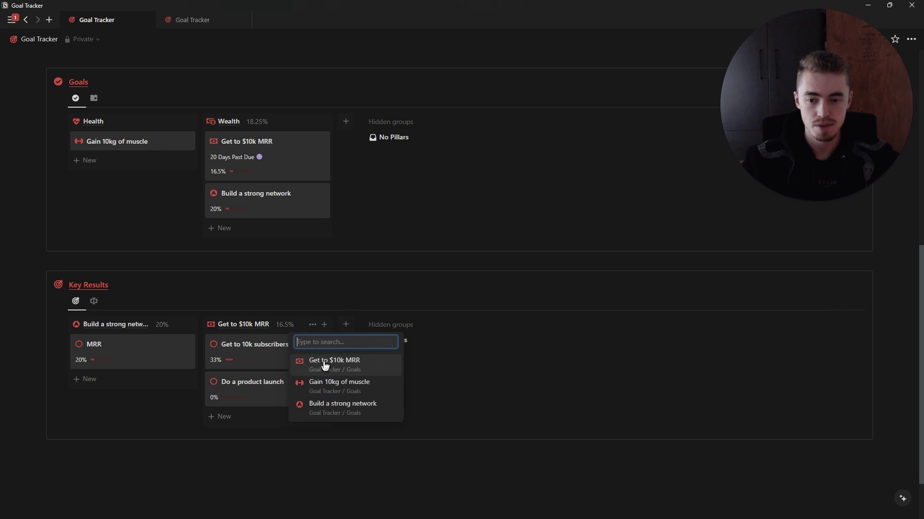
left_click(340, 387)
left_click(258, 347)
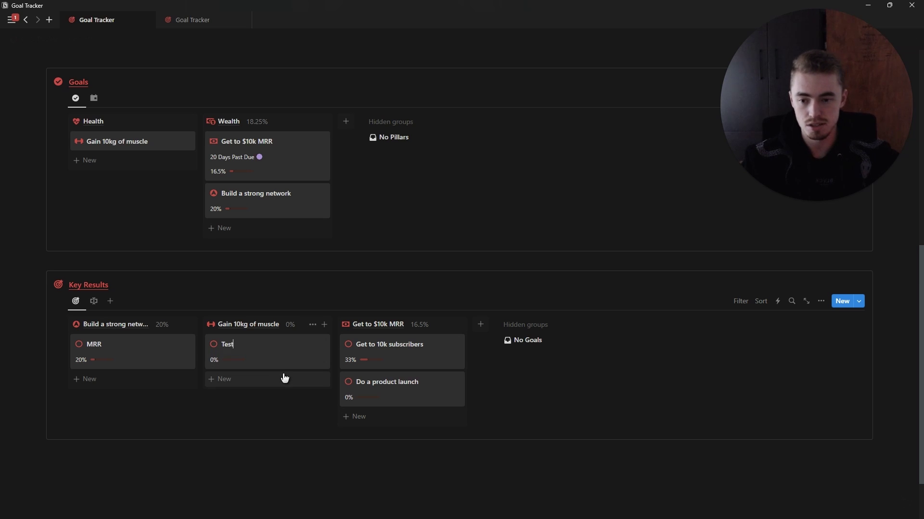
- In the Key Results table view, set the Test key result's Current to 0 and its Target to 500
left_click(112, 302)
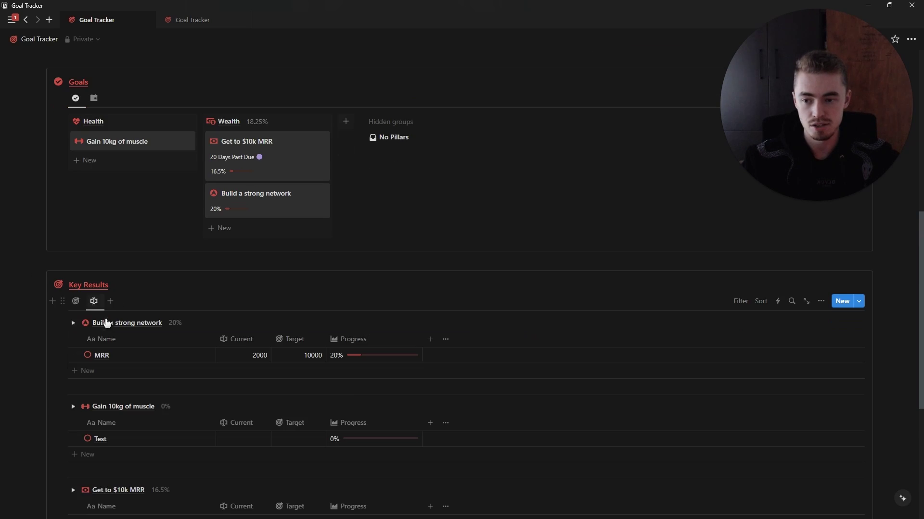
scroll(120, 276, "down", 3)
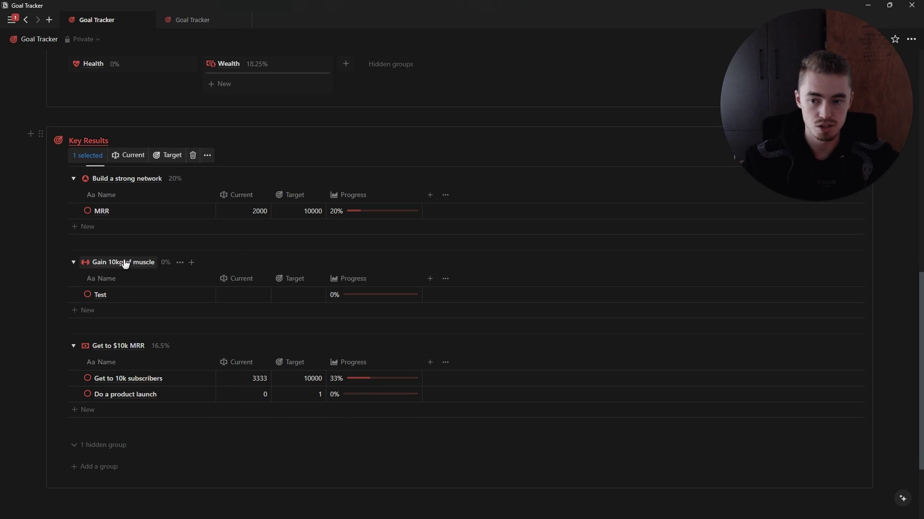
left_click(261, 298)
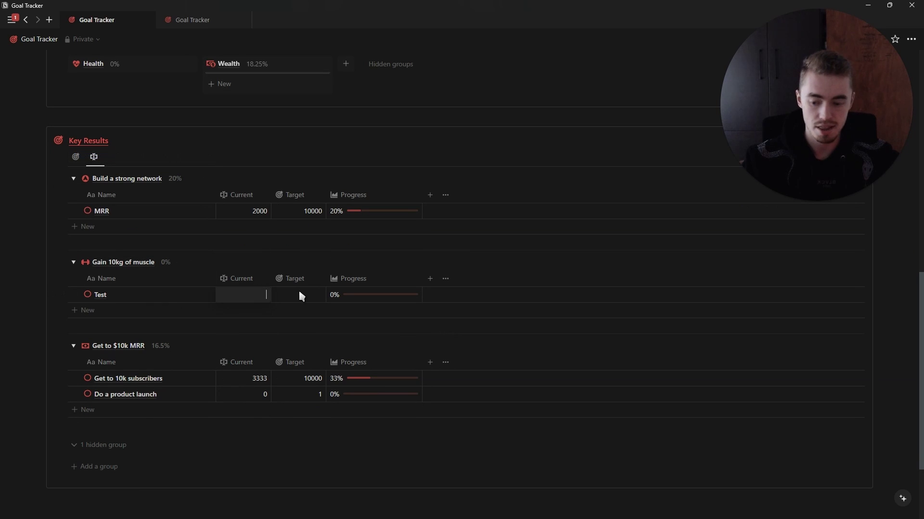
type("0")
left_click(308, 298)
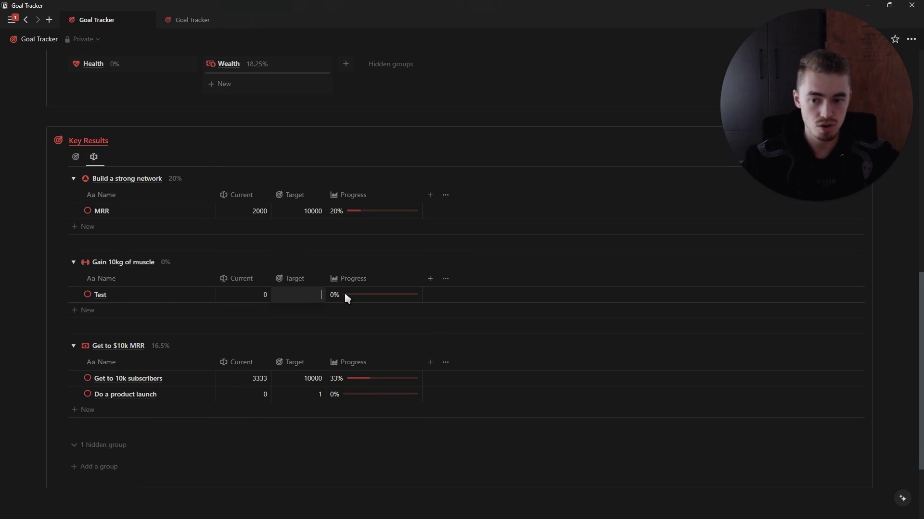
type("500")
key("Return")
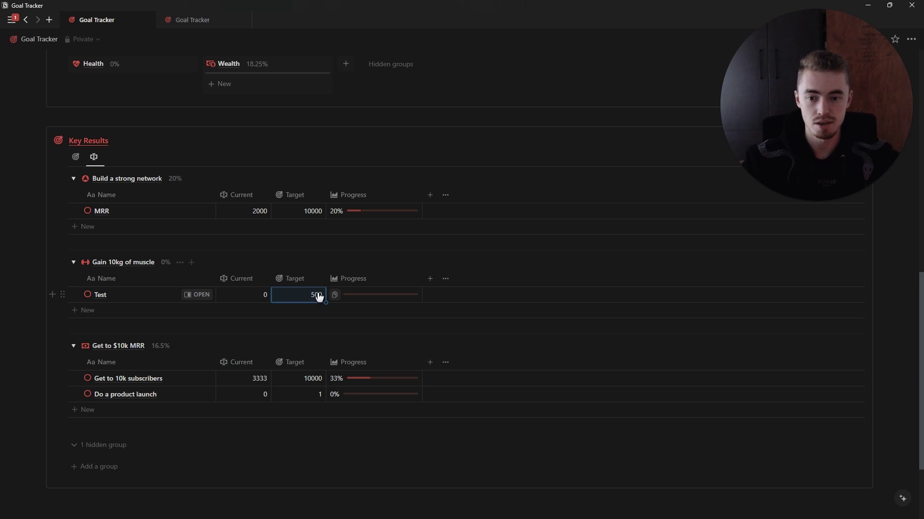
- Set the Test key result's Current value to 250
left_click(262, 298)
type("250")
key("Return")
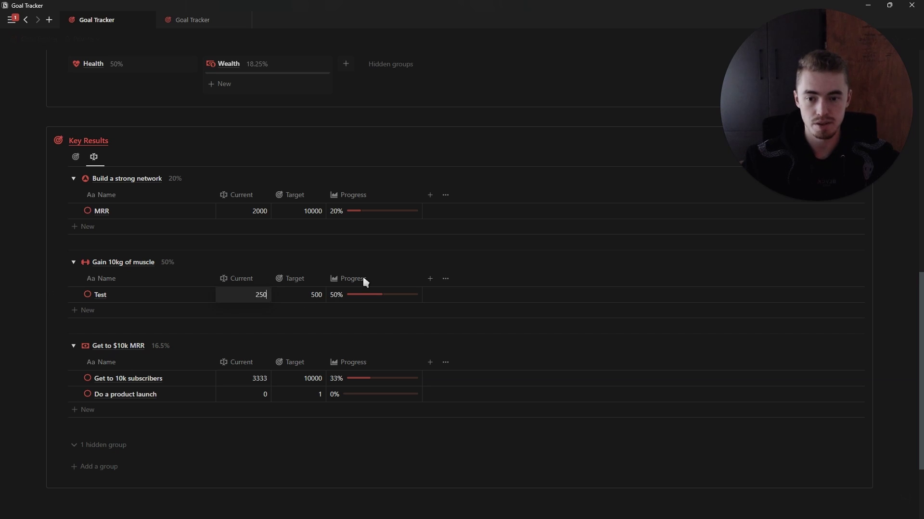
- Check the rolled-up progress in Goals and Pillars, and return Key Results to its board view
scroll(228, 179, "up", 3)
scroll(124, 158, "up", 7)
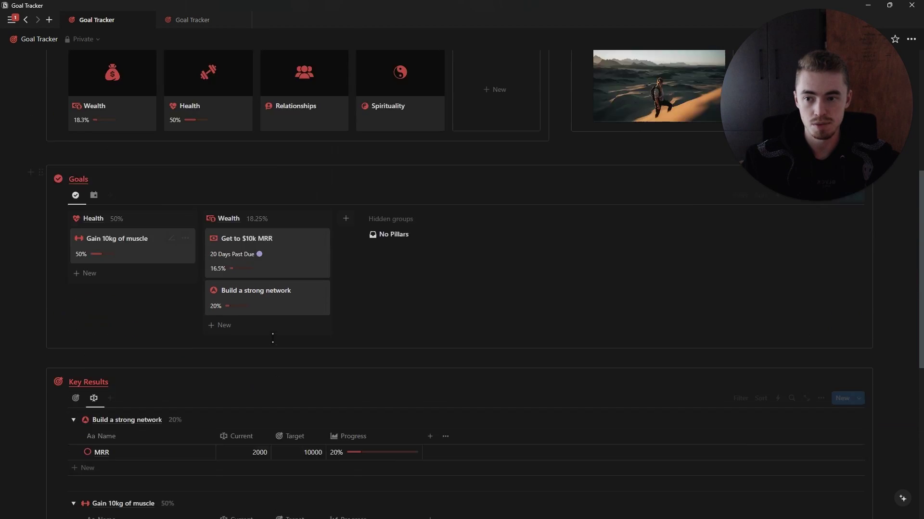
scroll(233, 381, "down", 8)
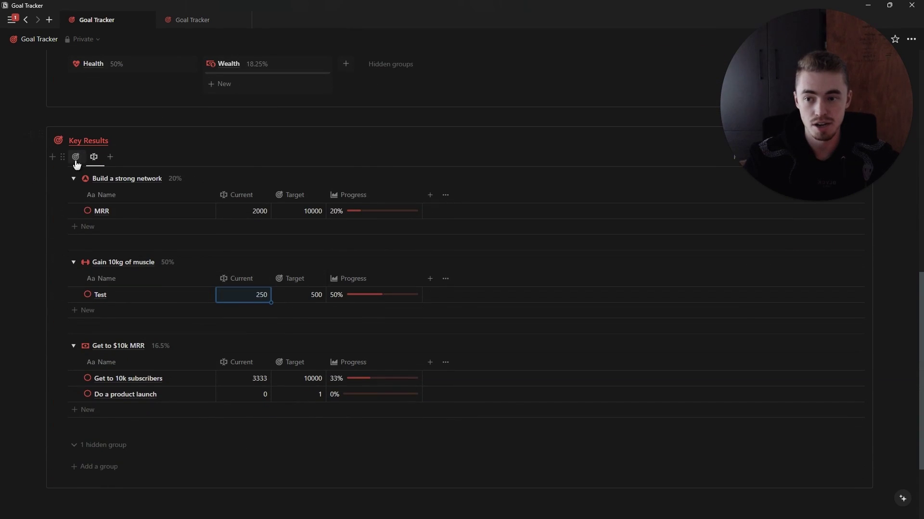
left_click(75, 156)
scroll(385, 288, "up", 6)
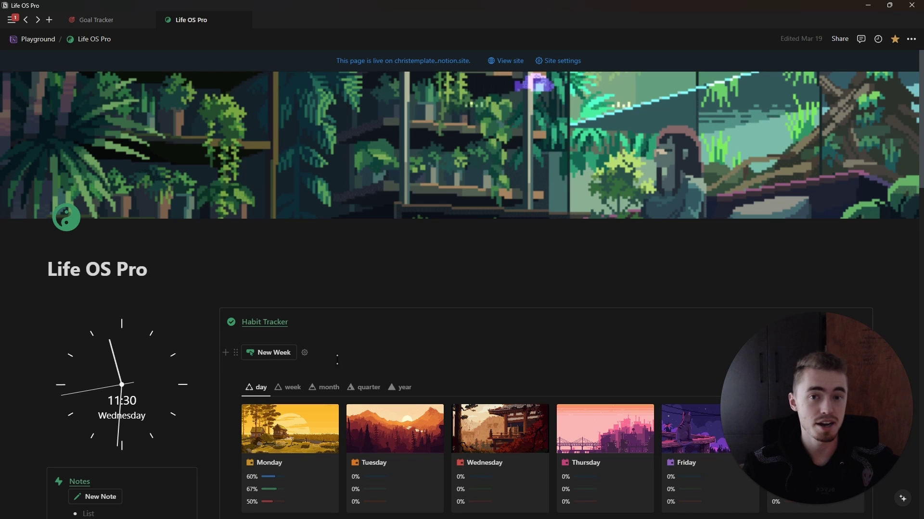
- On the Life OS Pro page, expand the Personal, Business and Library groups in Areas
scroll(337, 360, "down", 3)
scroll(338, 365, "down", 15)
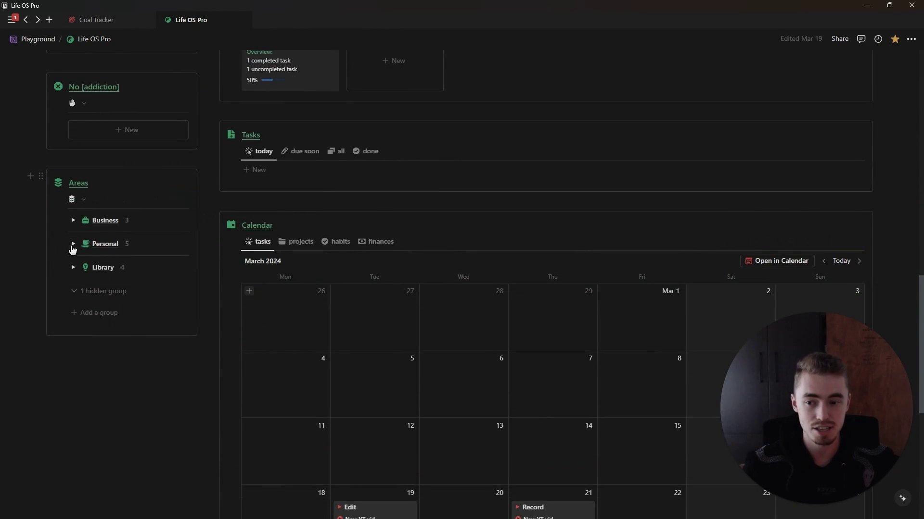
left_click(73, 244)
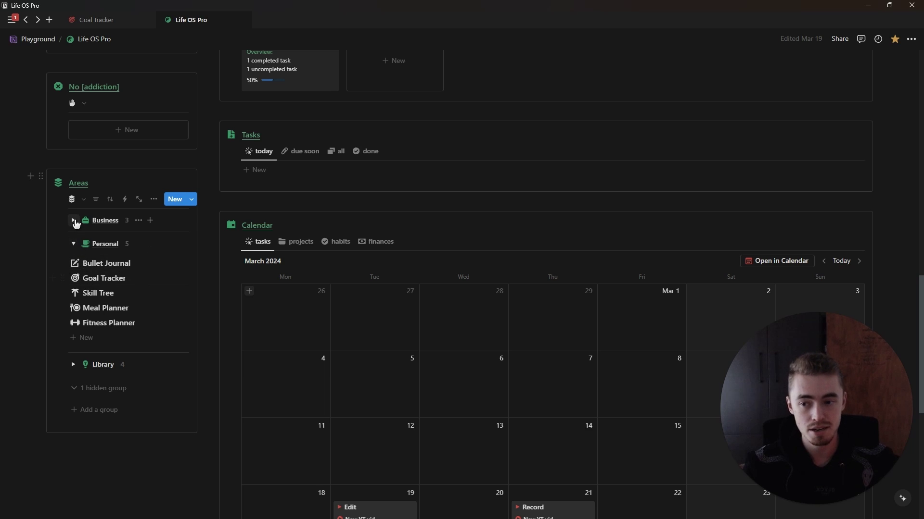
left_click(73, 220)
left_click(73, 432)
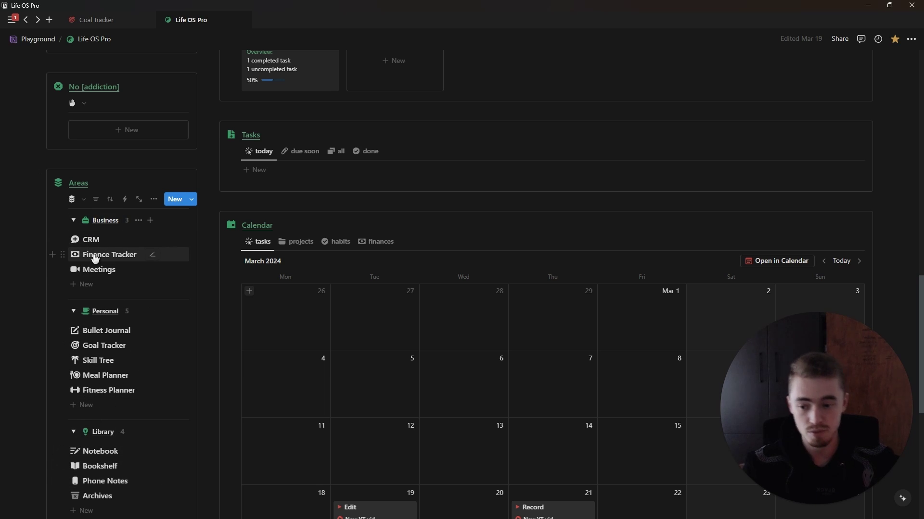
- Open the Goal Tracker page from the Personal area and look through its pillars, vision board, goals and key results
left_click(104, 346)
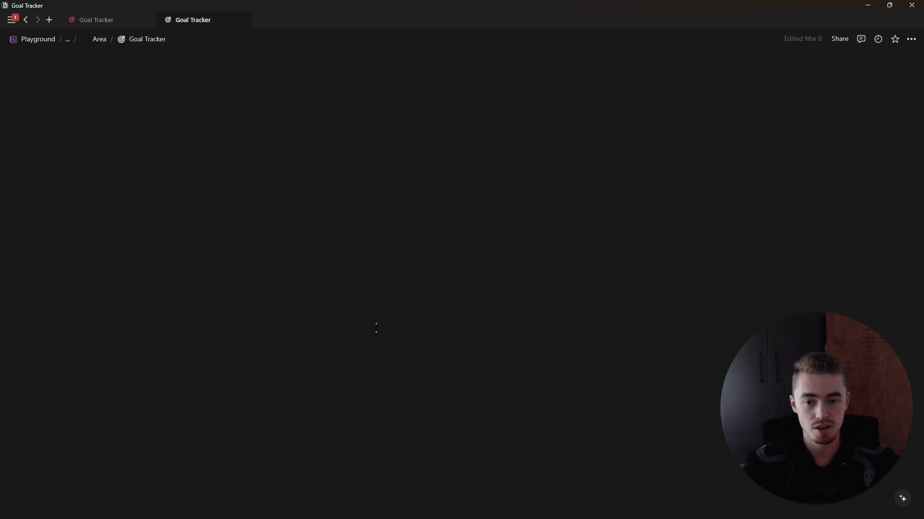
scroll(472, 230, "down", 7)
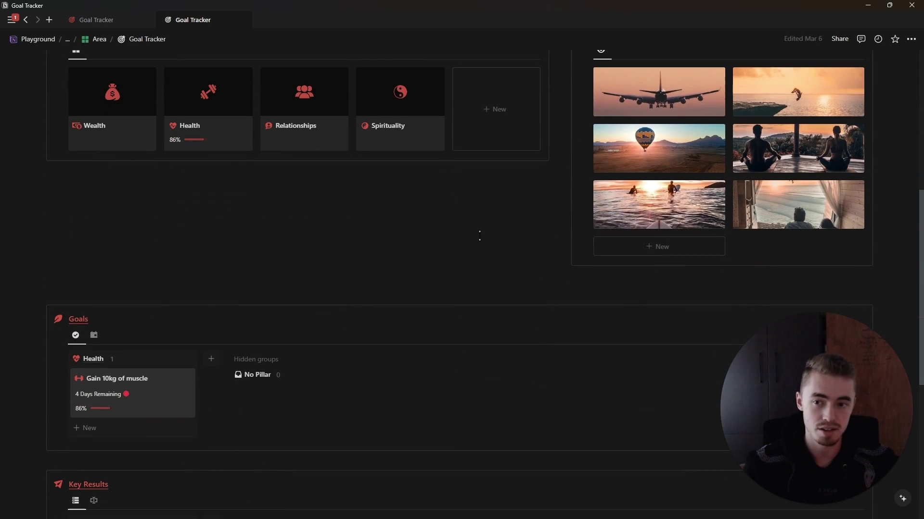
scroll(478, 239, "down", 7)
scroll(406, 256, "up", 13)
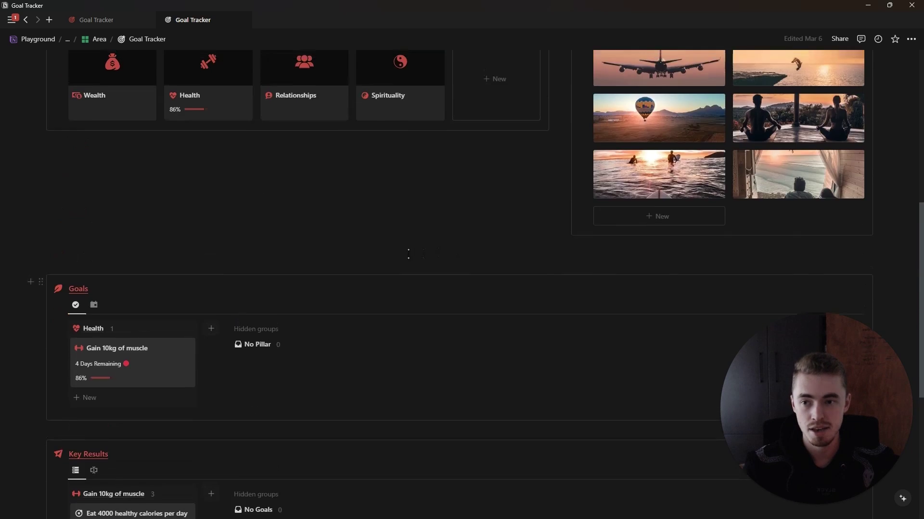
- Return to the Life OS Pro page and look through its habit tracker, overview, projects, tasks and areas
key("ctrl+[")
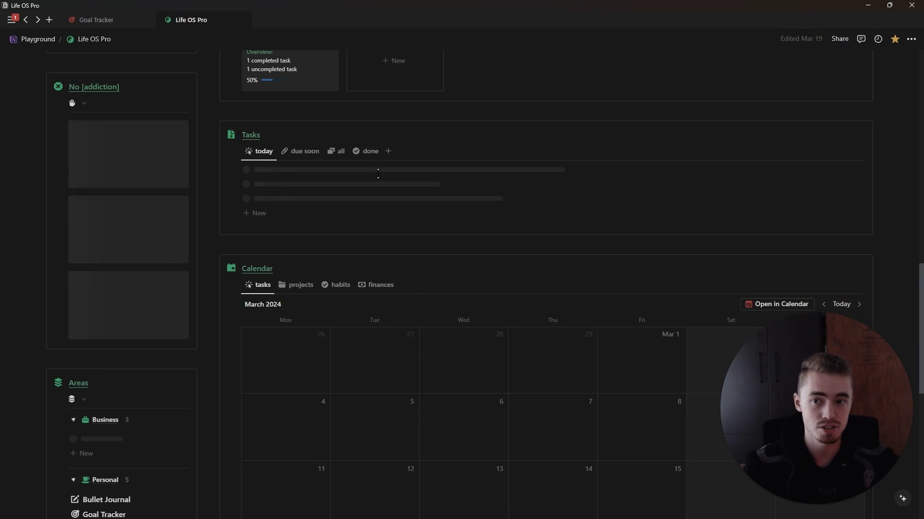
scroll(380, 223, "up", 5)
scroll(378, 226, "up", 8)
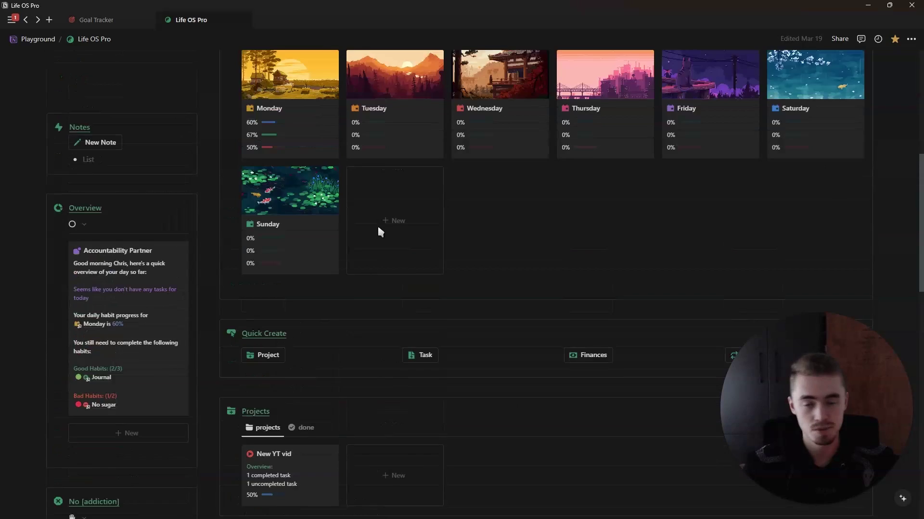
scroll(431, 236, "down", 4)
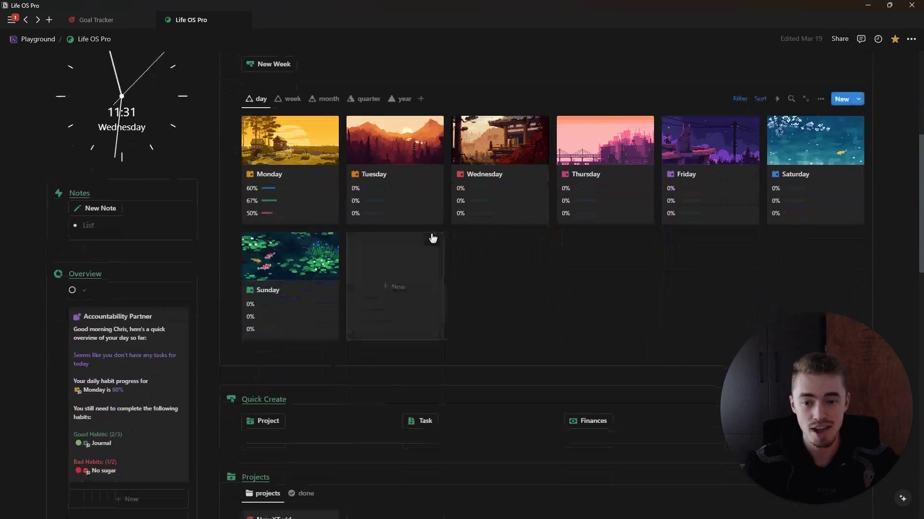
scroll(395, 181, "down", 3)
scroll(396, 182, "up", 3)
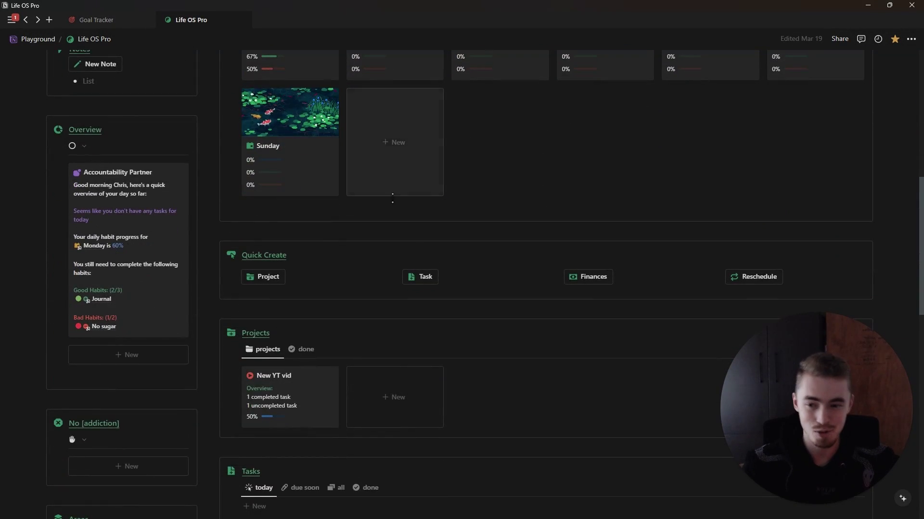
scroll(308, 281, "down", 6)
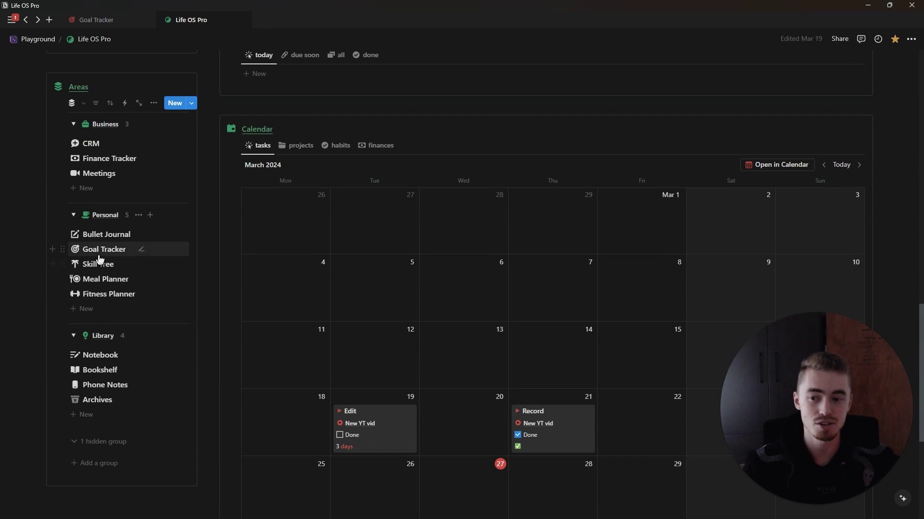
- Collapse the Personal, Business and Library groups in Areas and return to the beginning of the Life OS Pro page
left_click(73, 215)
left_click(73, 124)
left_click(73, 171)
scroll(379, 251, "up", 10)
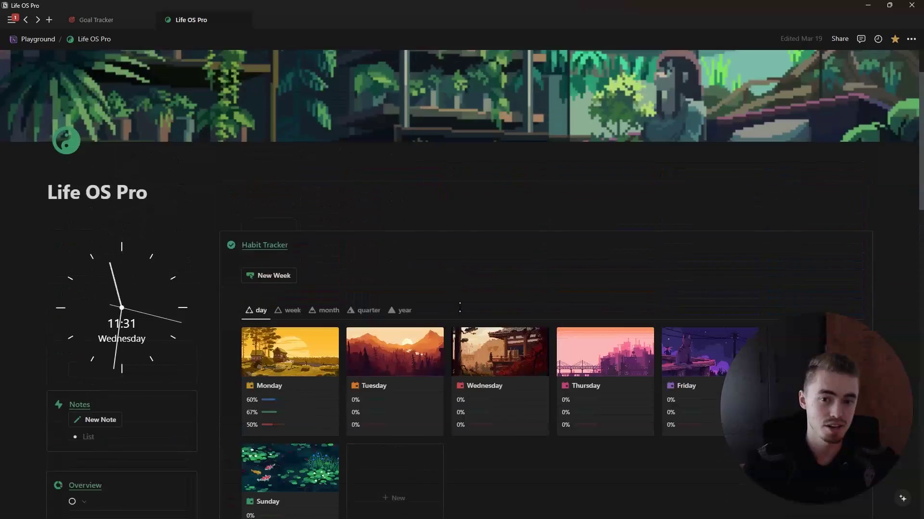